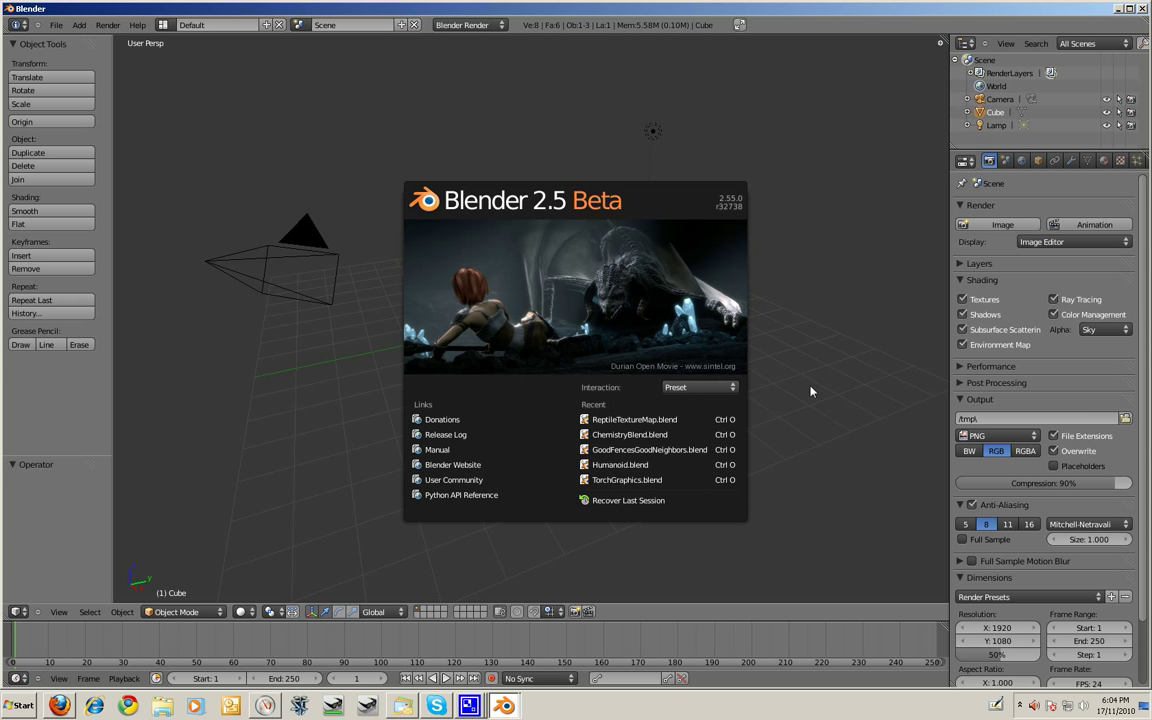
- Dismiss the splash screen, go fullscreen, and delete the default cube
left_click(864, 276)
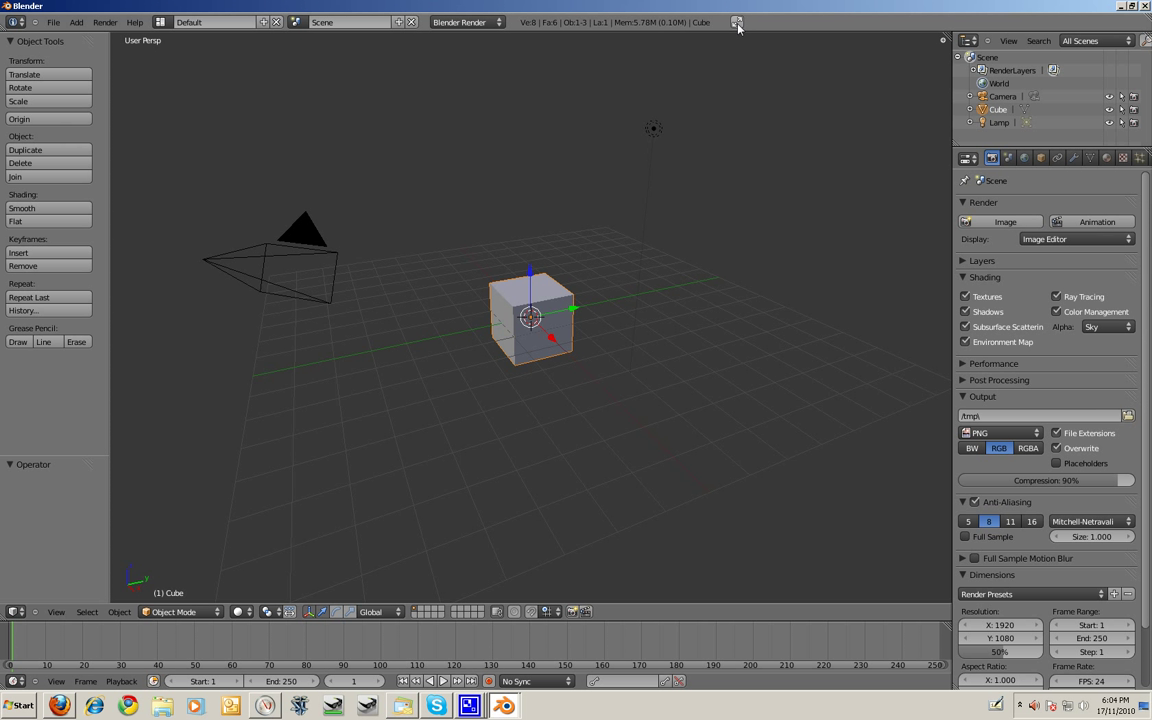
key("alt+F11")
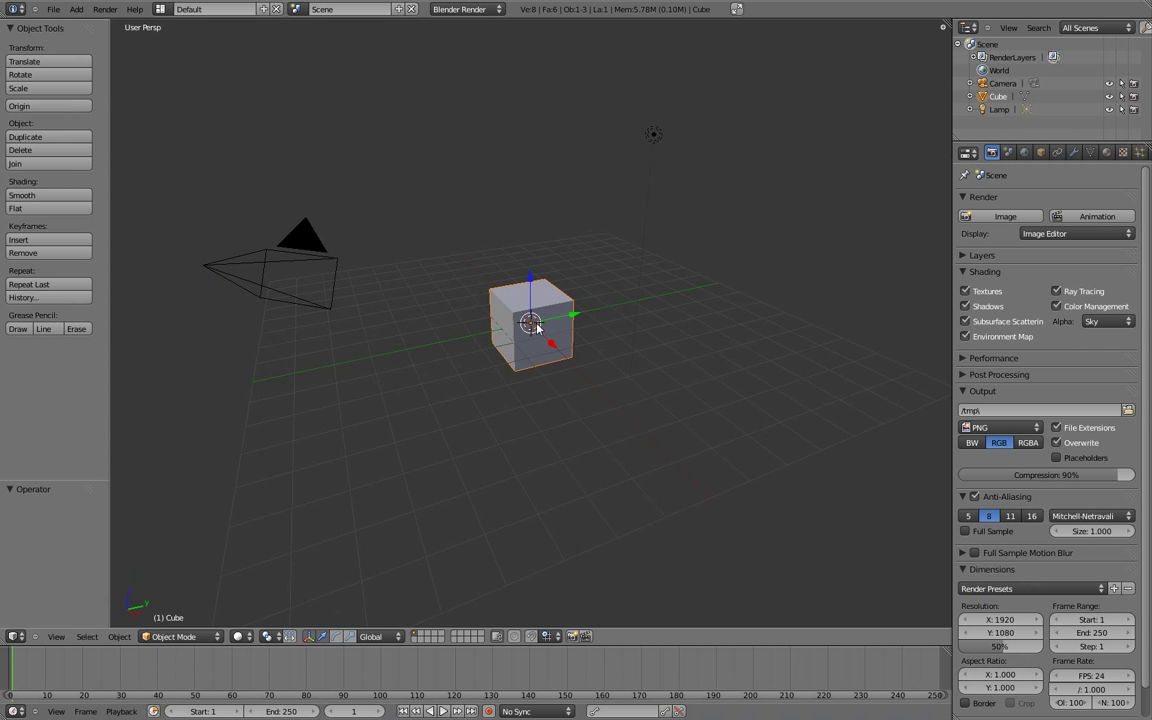
key("x")
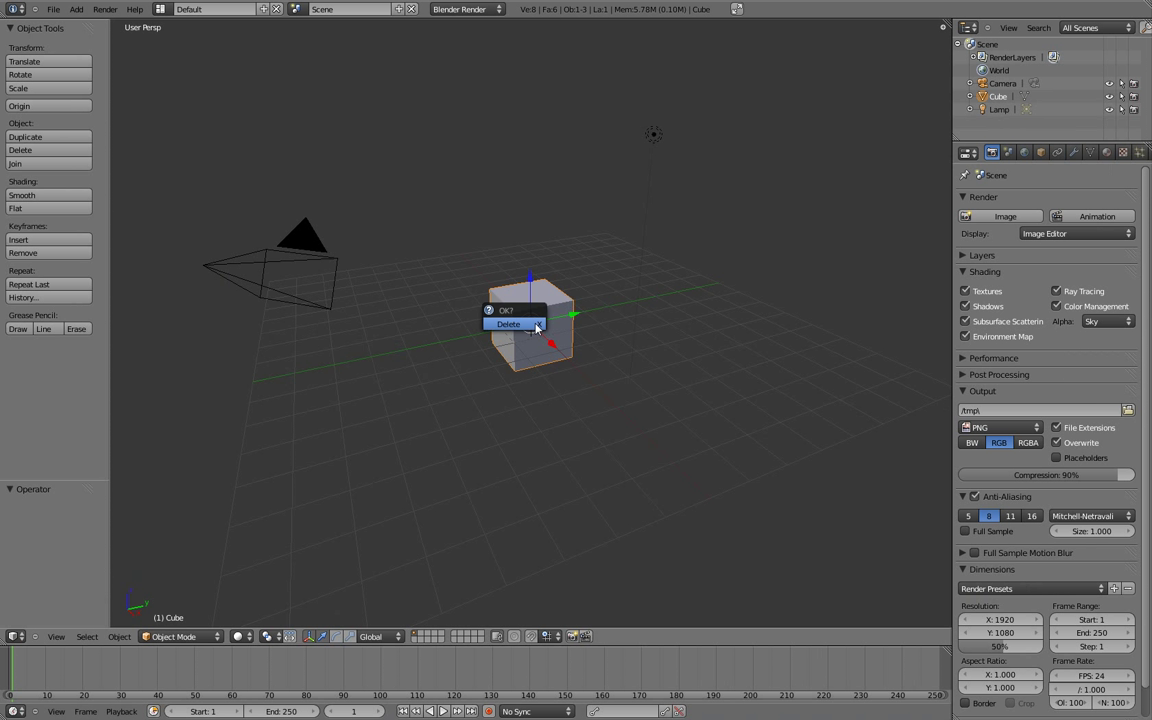
left_click(510, 324)
- Move the camera and lamp to another layer, leaving an empty grid
right_click(263, 214)
right_click(652, 134)
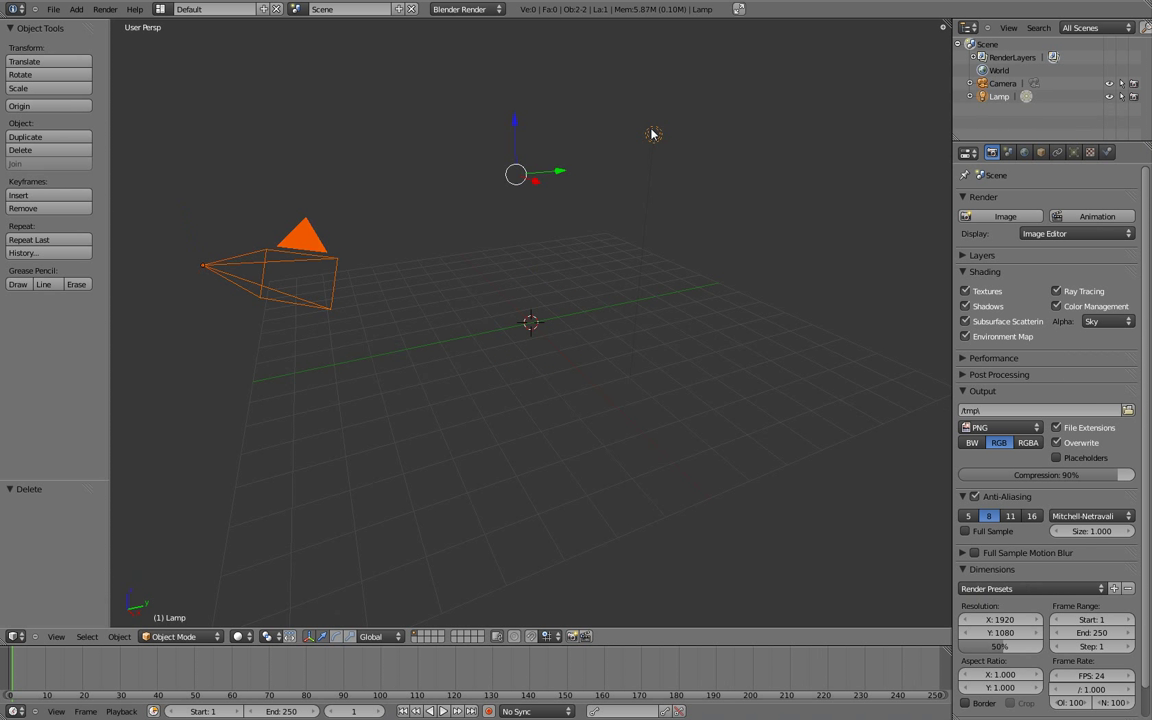
key("m")
left_click(766, 146)
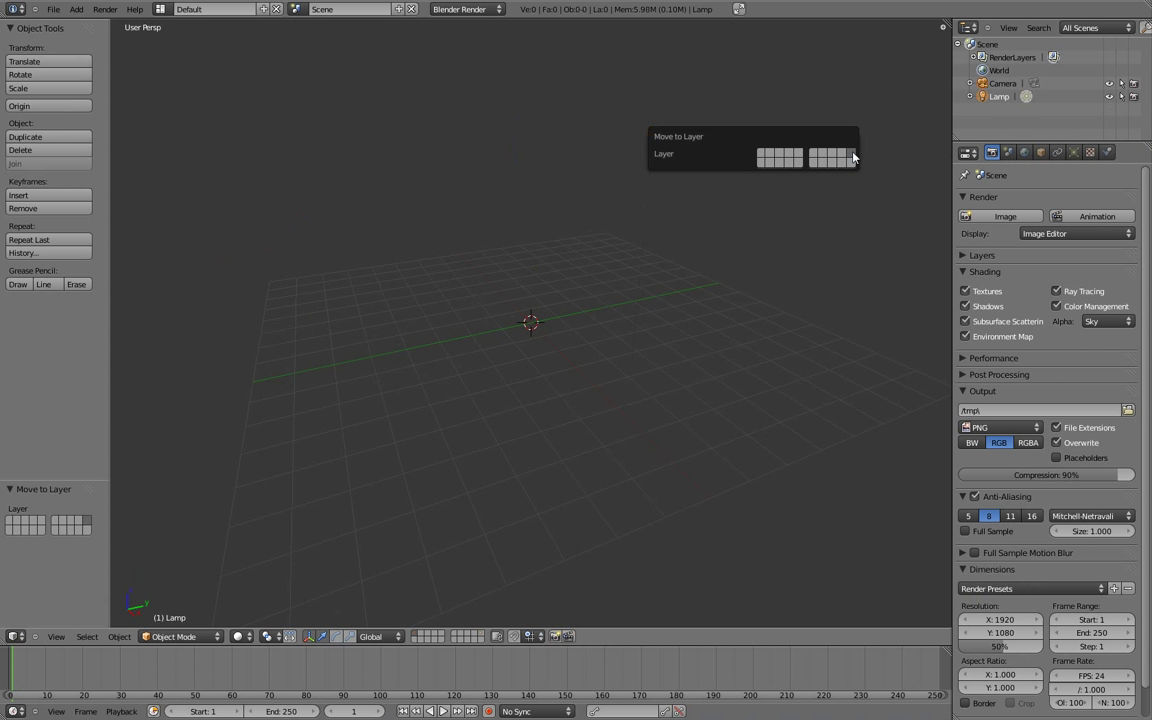
middle_click_drag(653, 273, 474, 328)
key("space")
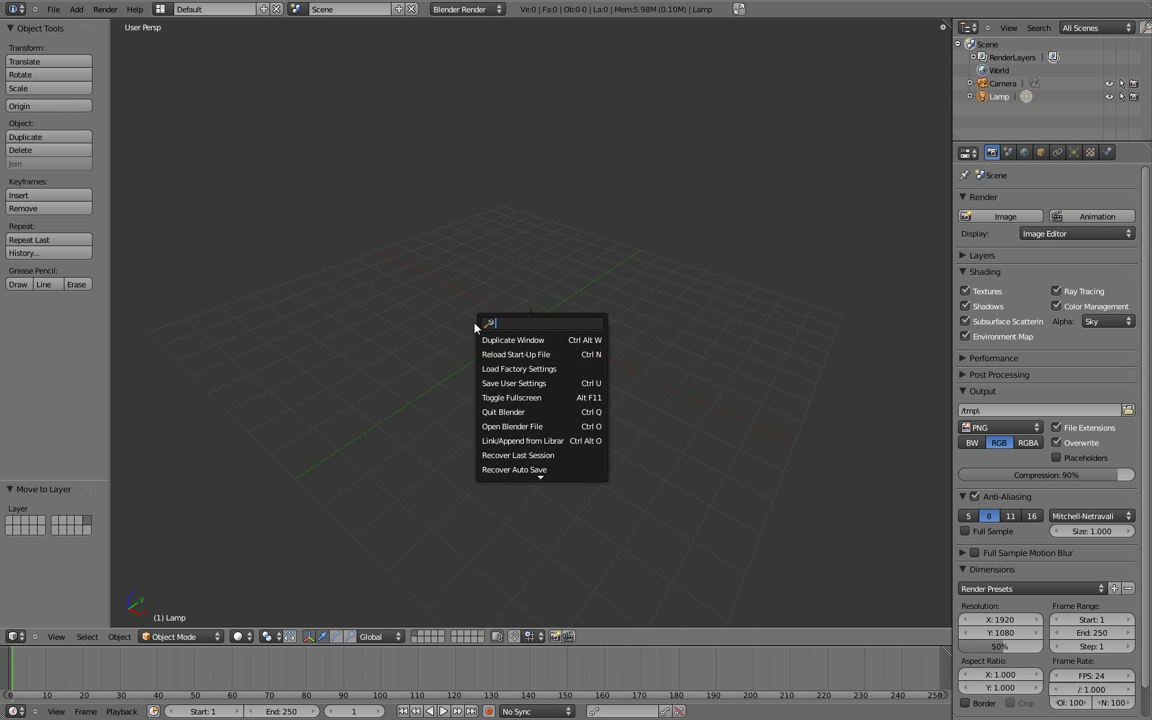
- Add a plane and scale it up uniformly to 3.548
type("plane")
key("Return")
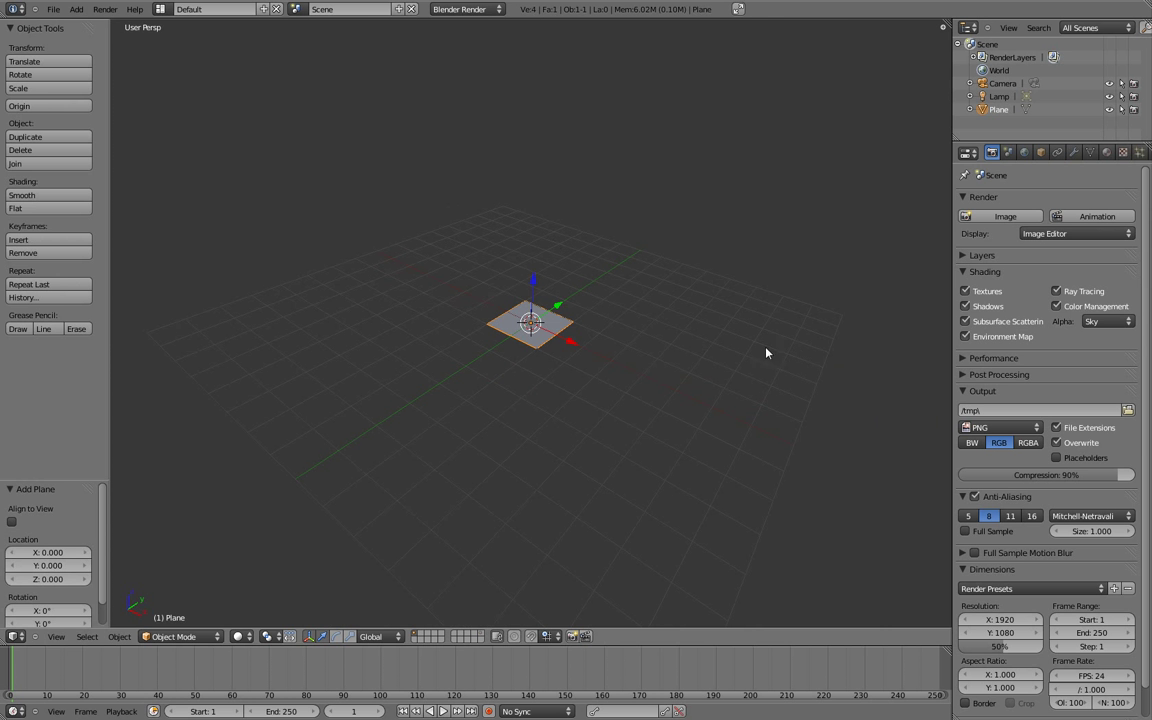
key("s")
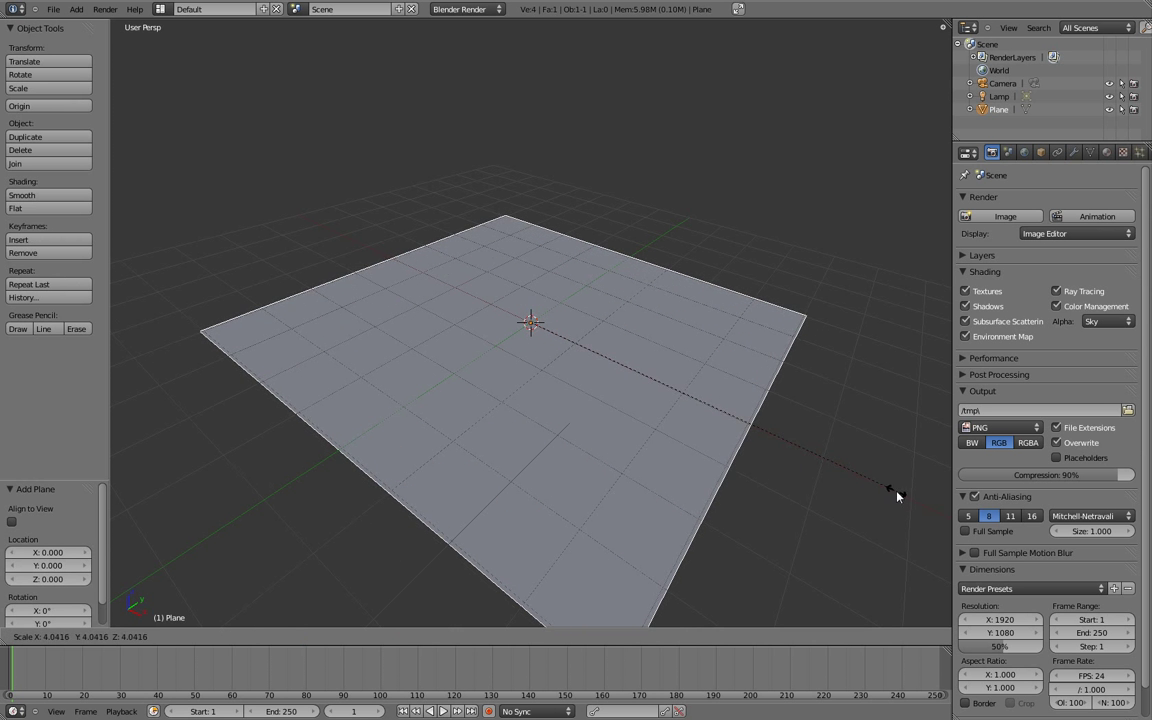
left_click(746, 419)
scroll(746, 418, "down", 3)
scroll(746, 418, "up", 2)
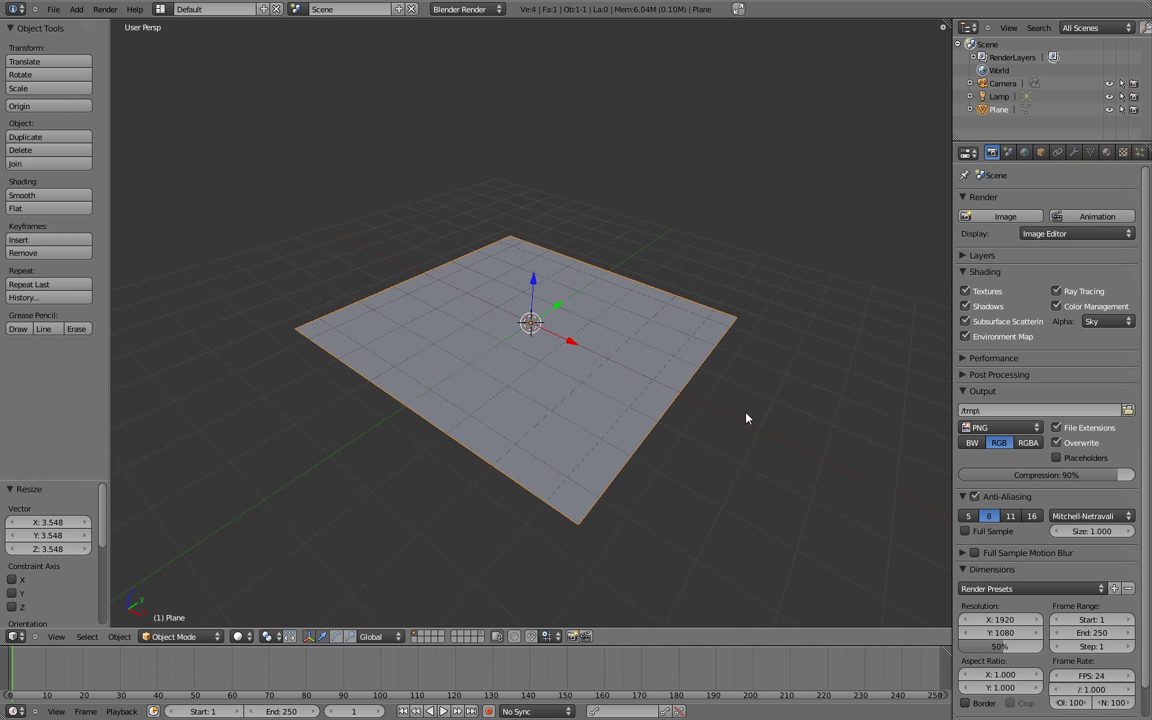
- Switch to top wireframe view and enable Background Images in the side panel
key("KP_7")
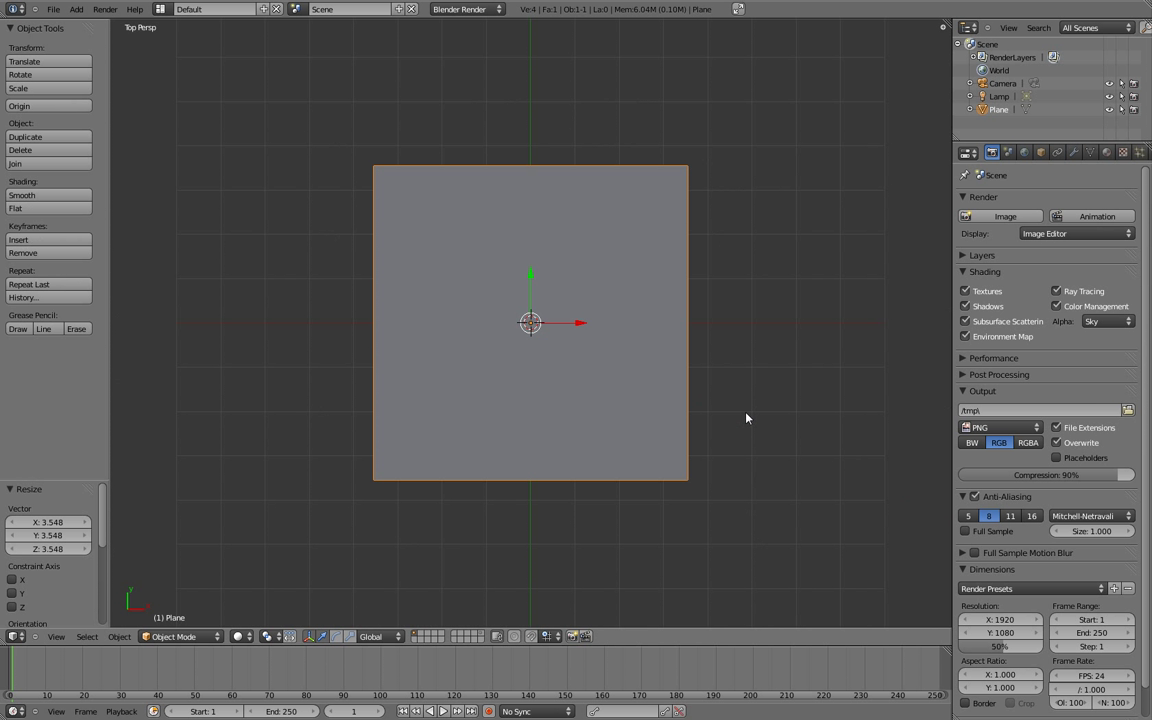
key("z")
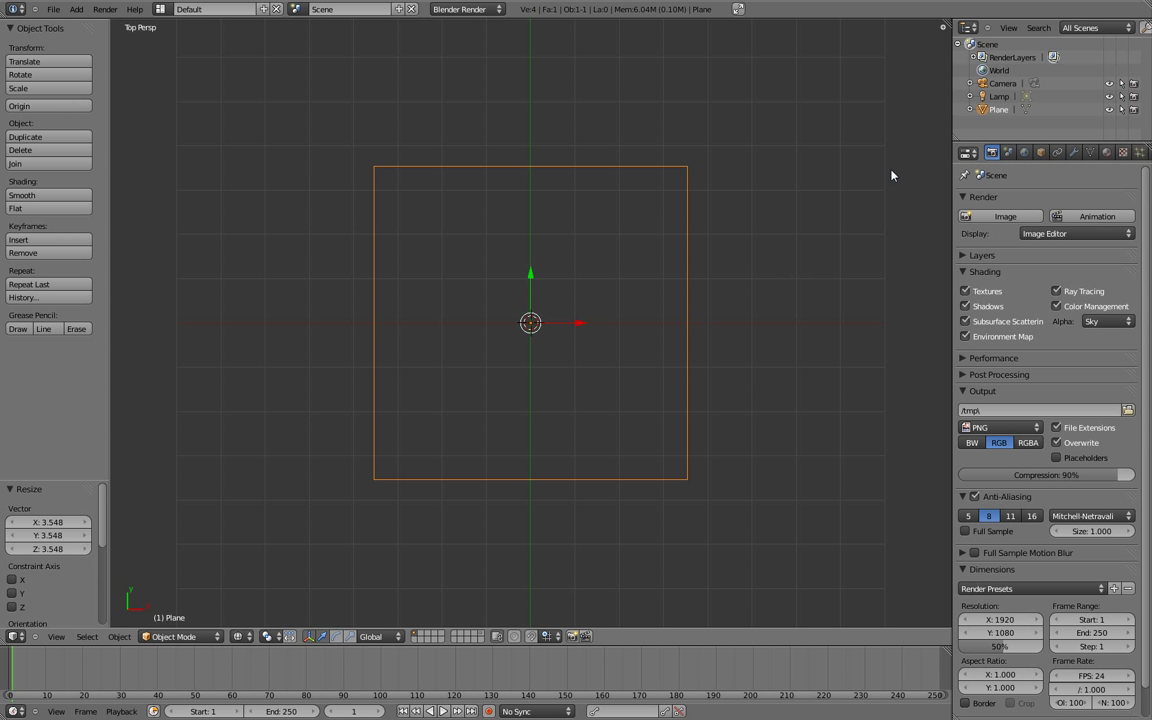
key("n")
scroll(875, 520, "down", 1)
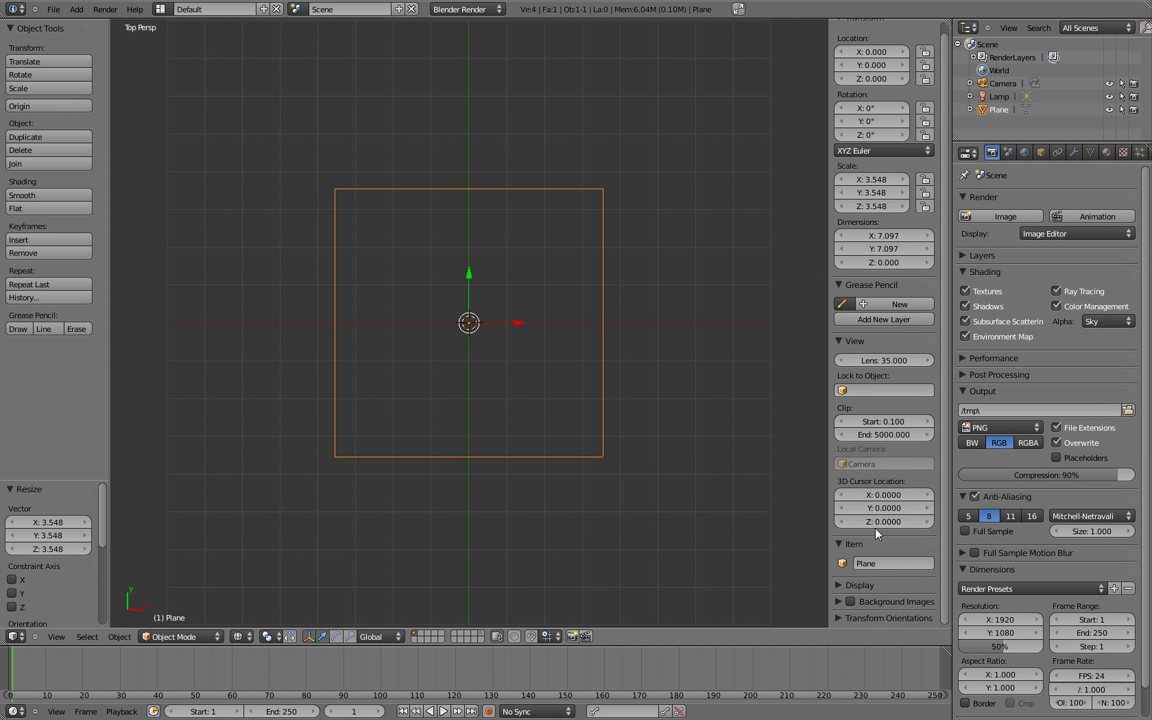
left_click(851, 605)
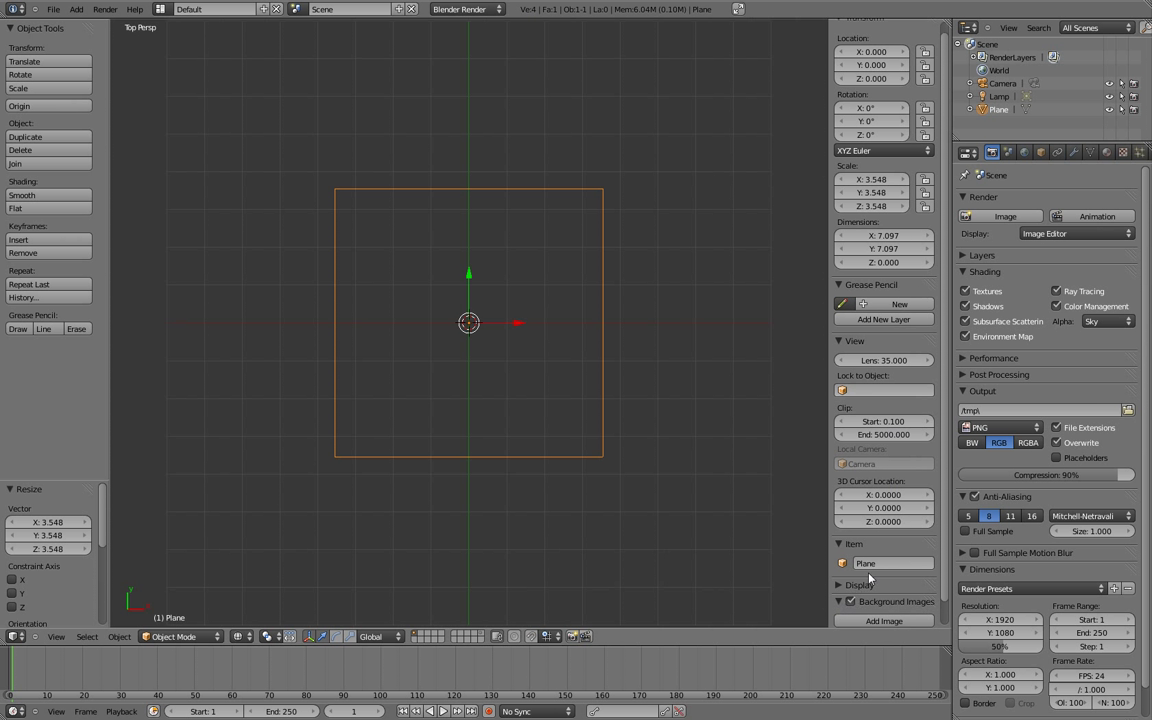
scroll(869, 581, "down", 2)
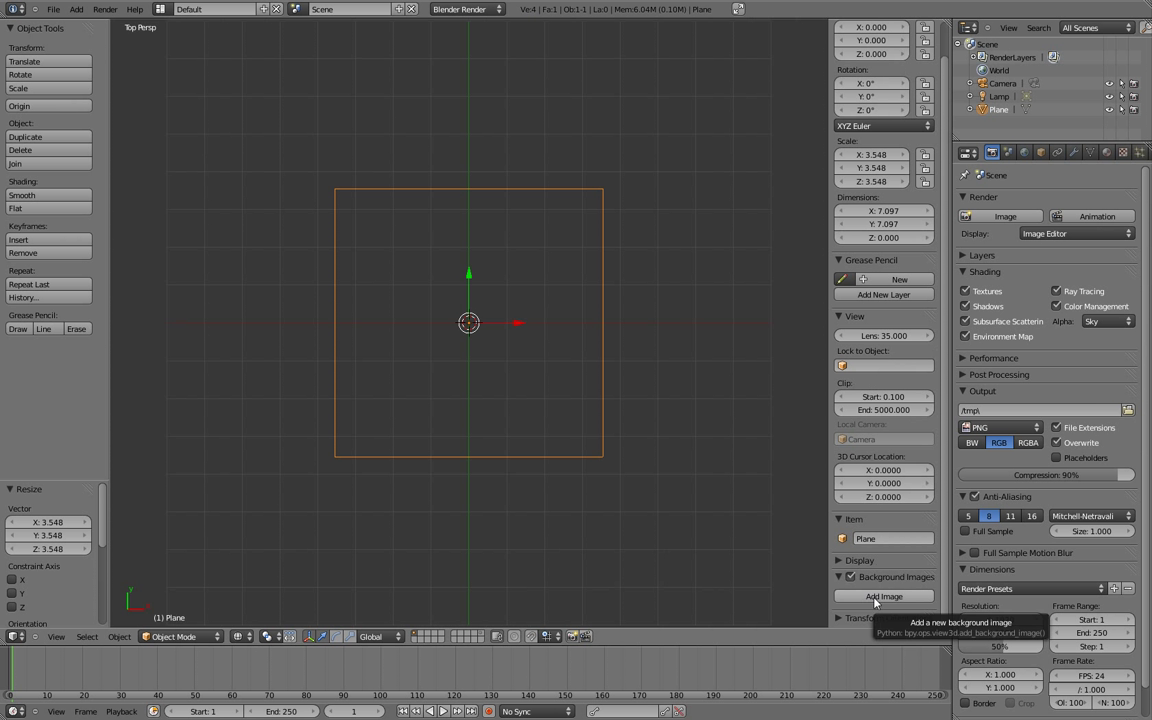
- Save the scene as ReptileTextureMap.blend in the Blender > Crita Crisis folder
key("ctrl+s")
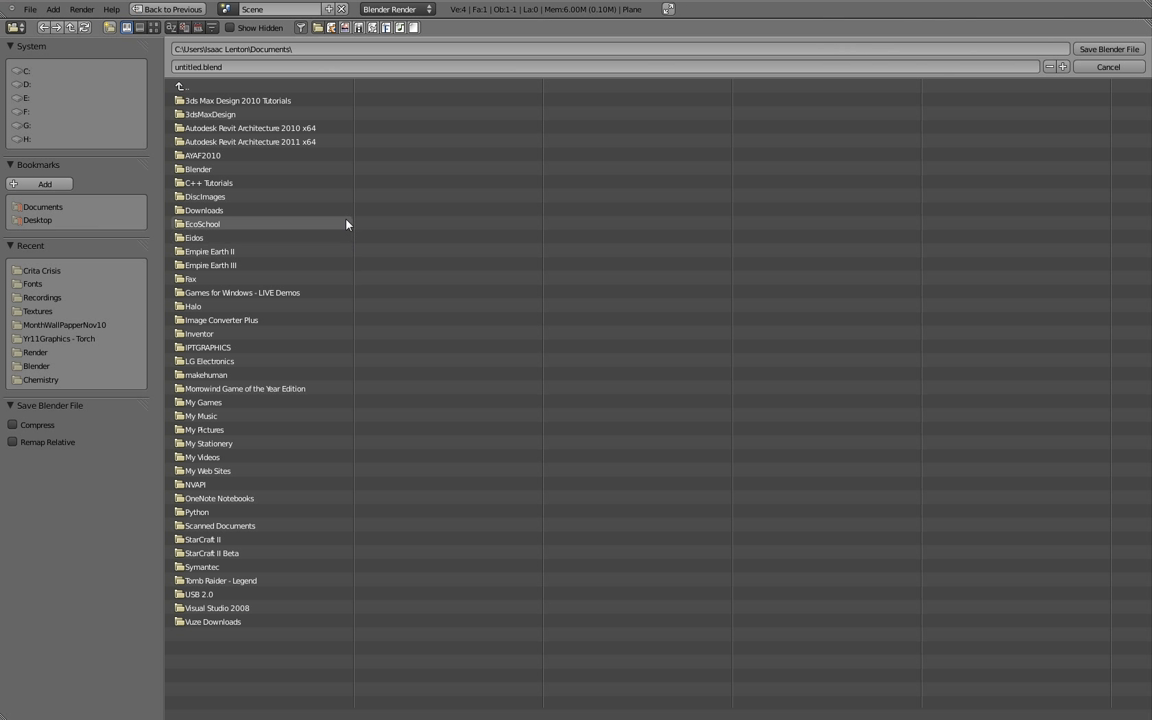
left_click(219, 169)
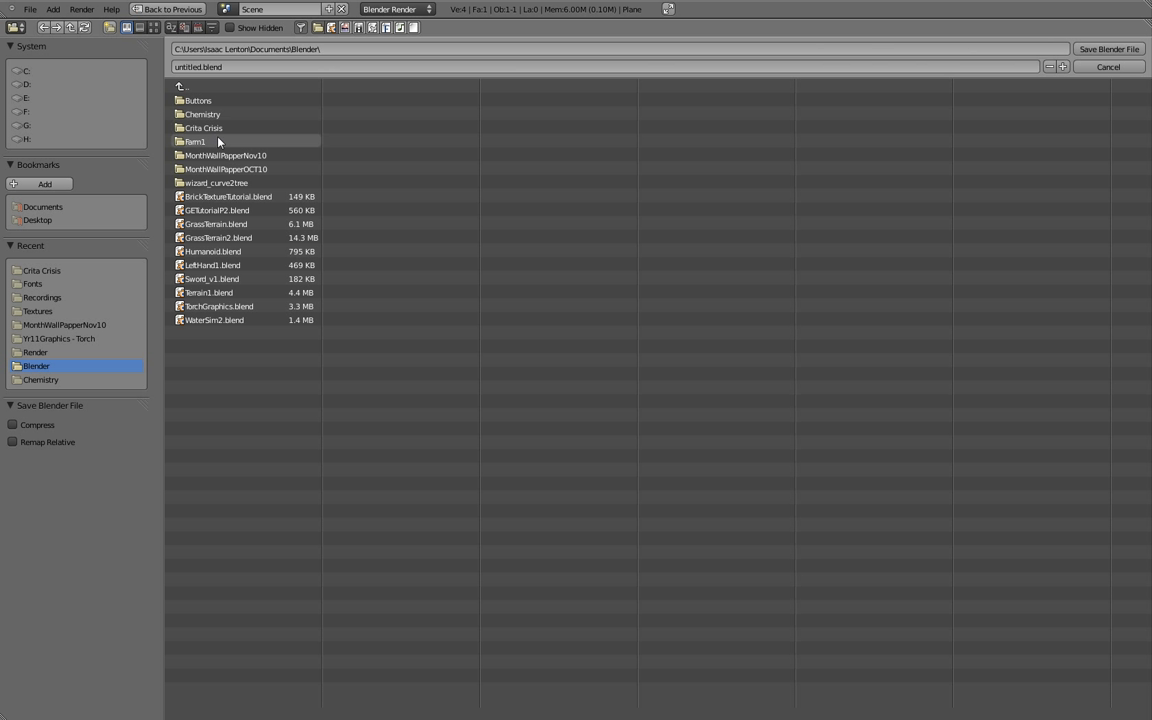
left_click(220, 129)
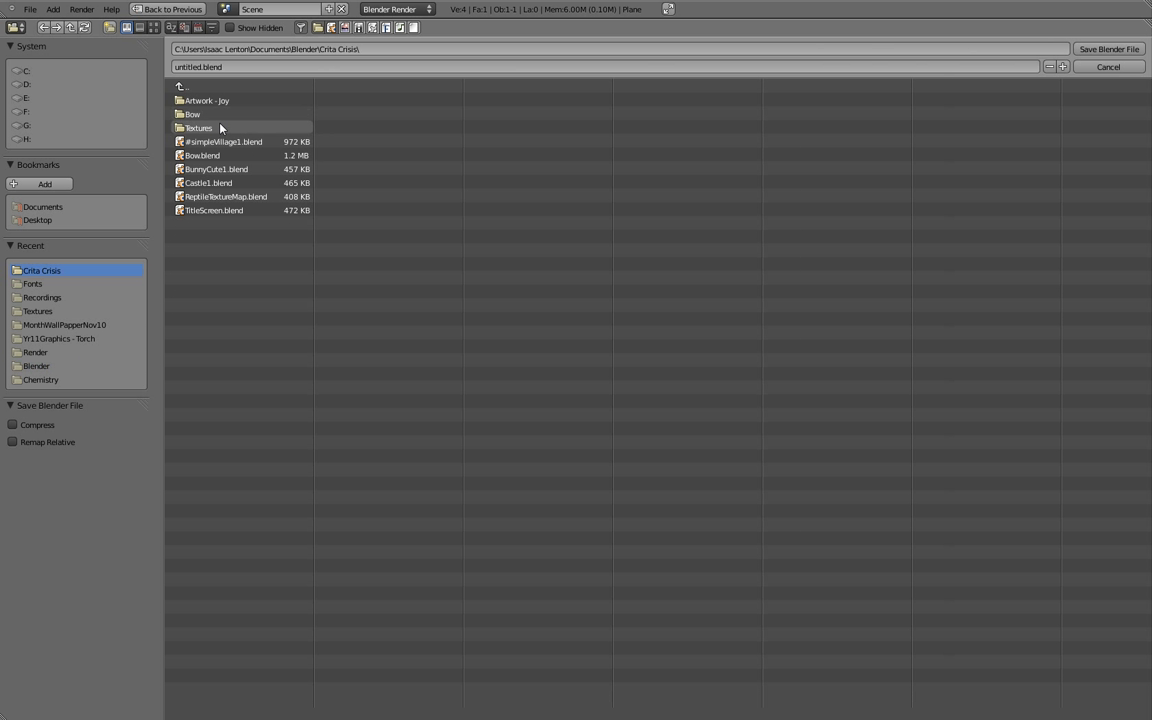
left_click(226, 197)
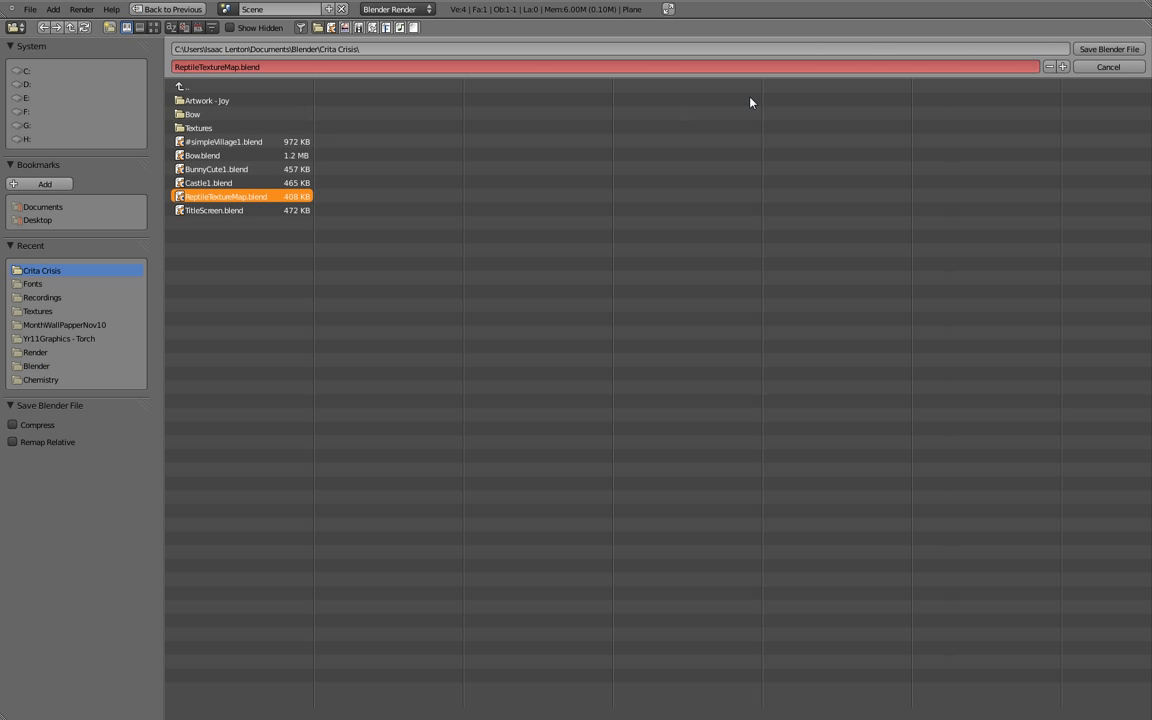
left_click(1105, 50)
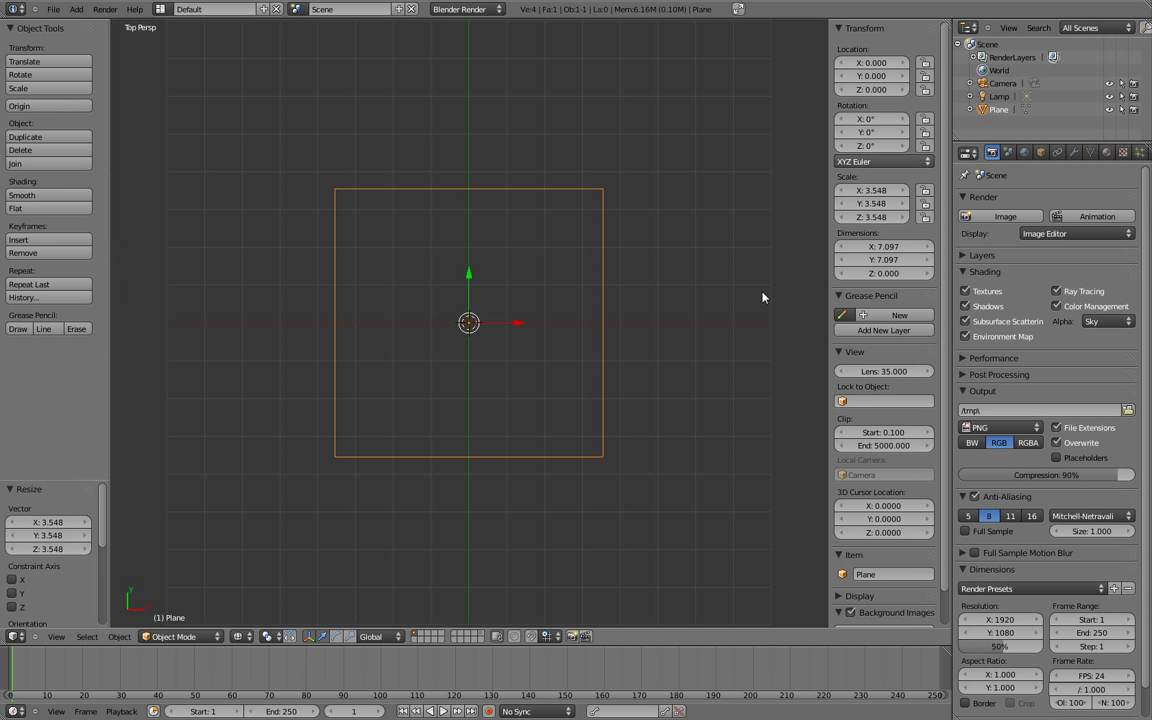
- Add a background image entry shown only in the Top view
scroll(600, 413, "up", 1)
scroll(850, 420, "down", 2)
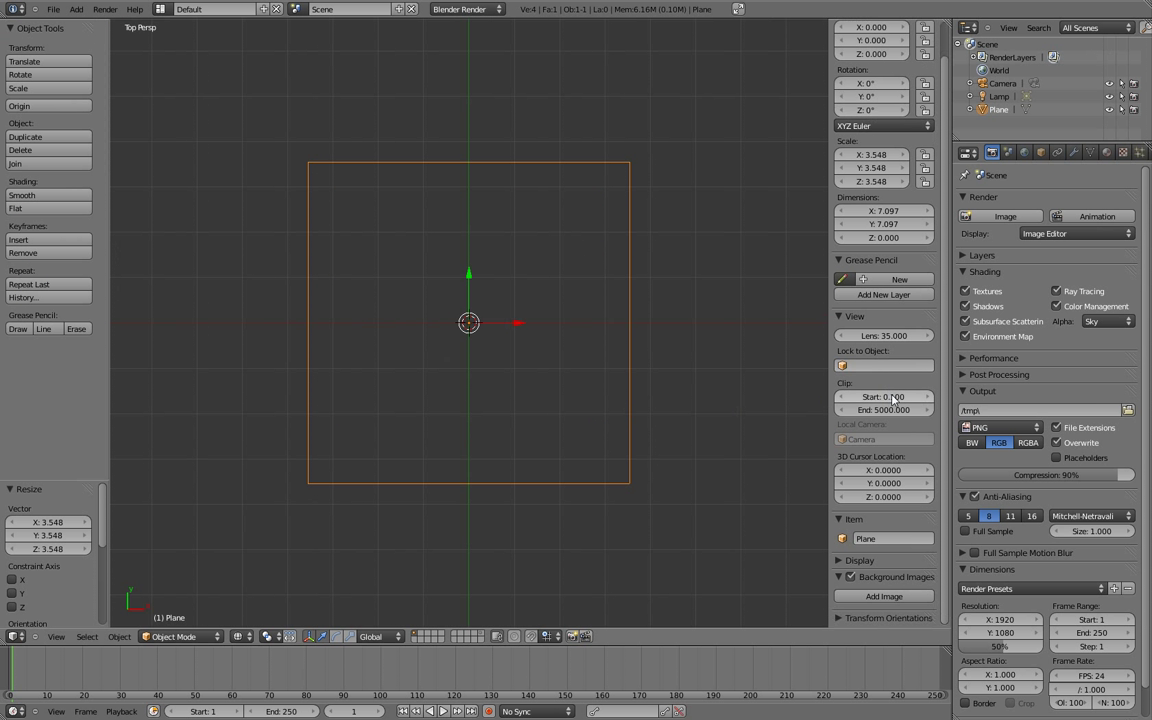
left_click(883, 596)
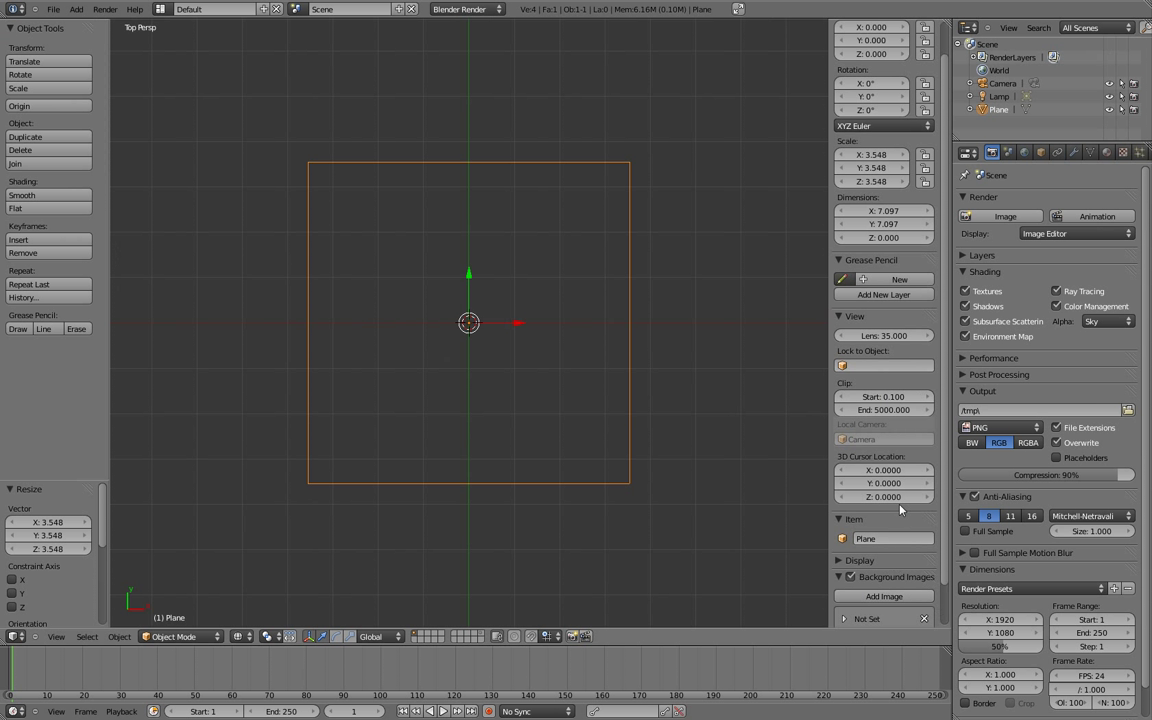
scroll(880, 590, "down", 2)
left_click(880, 593)
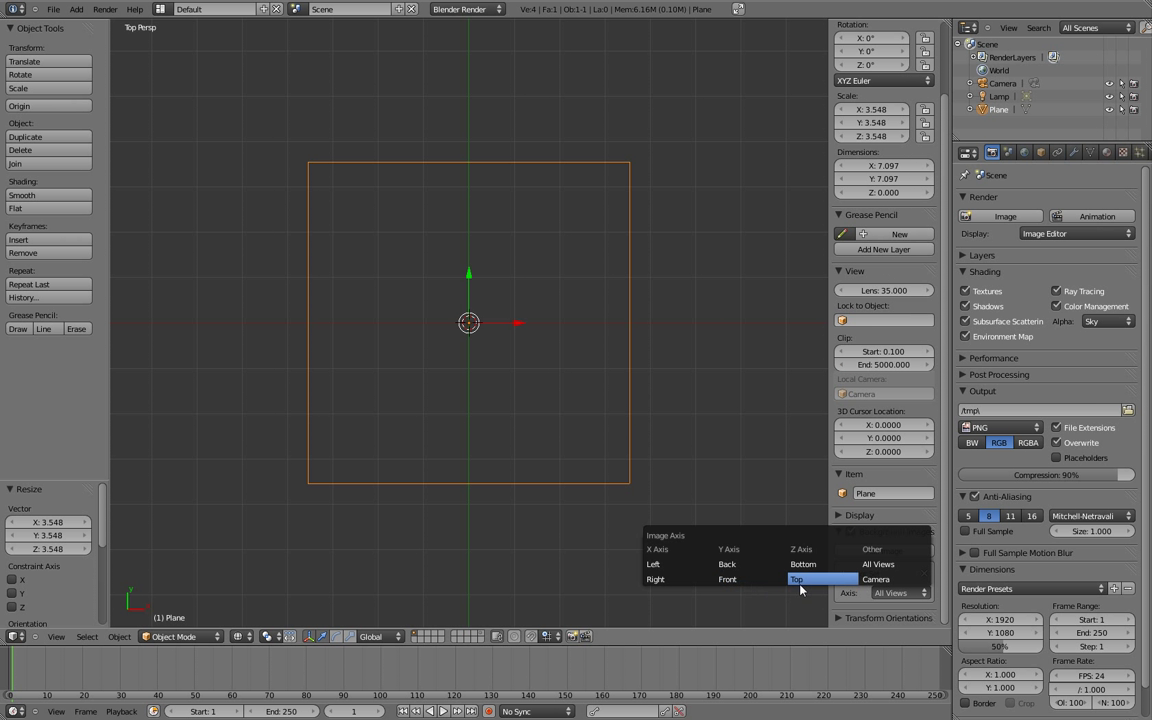
left_click(810, 580)
left_click(844, 576)
- Load Reptiles0009_3_L.jpg from the Textures folder as the background image
scroll(862, 575, "down", 1)
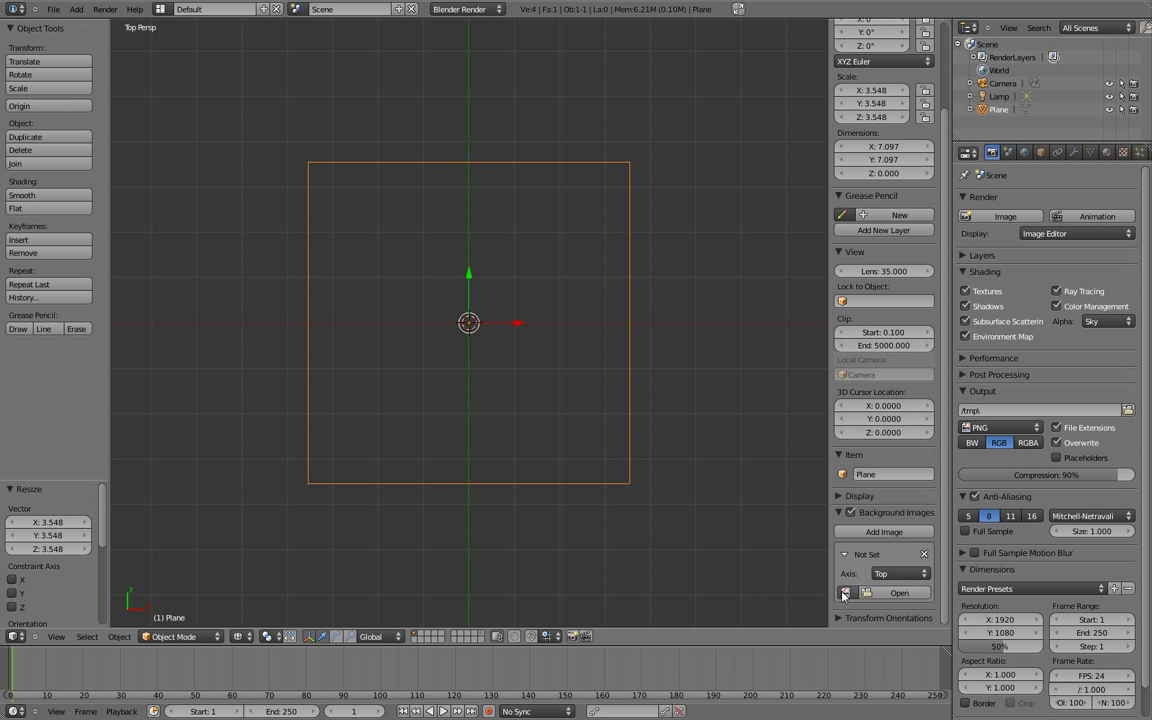
left_click(847, 593)
left_click(899, 593)
left_click(450, 127)
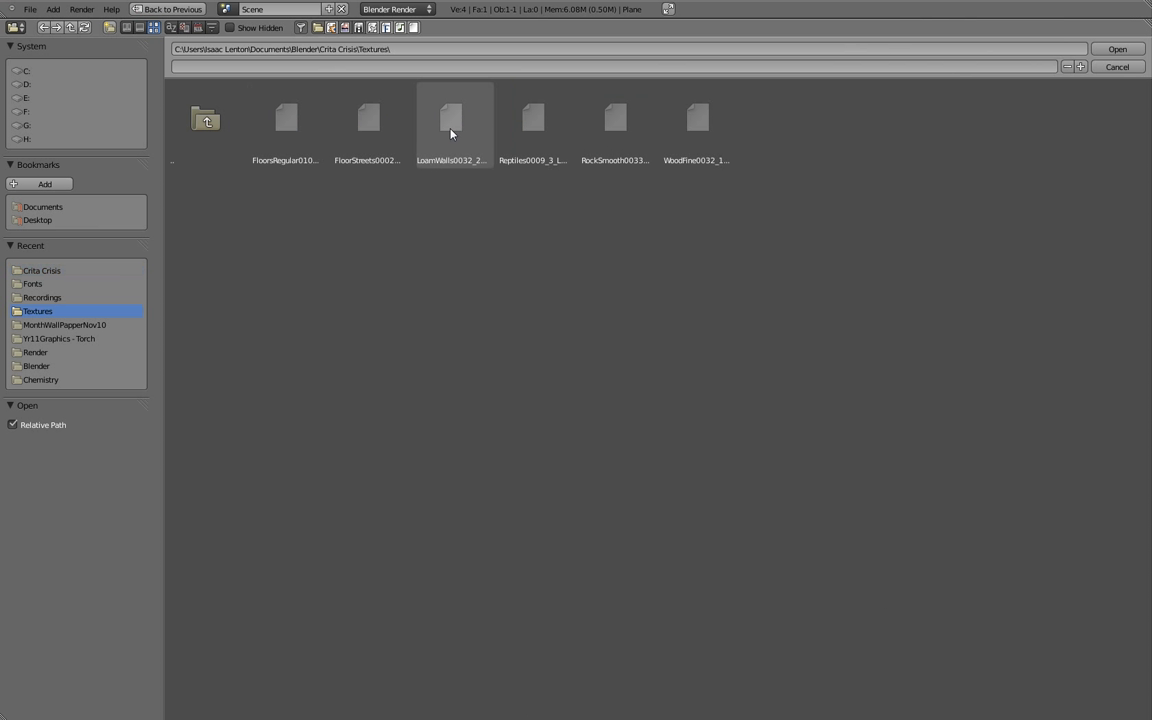
left_click(525, 145)
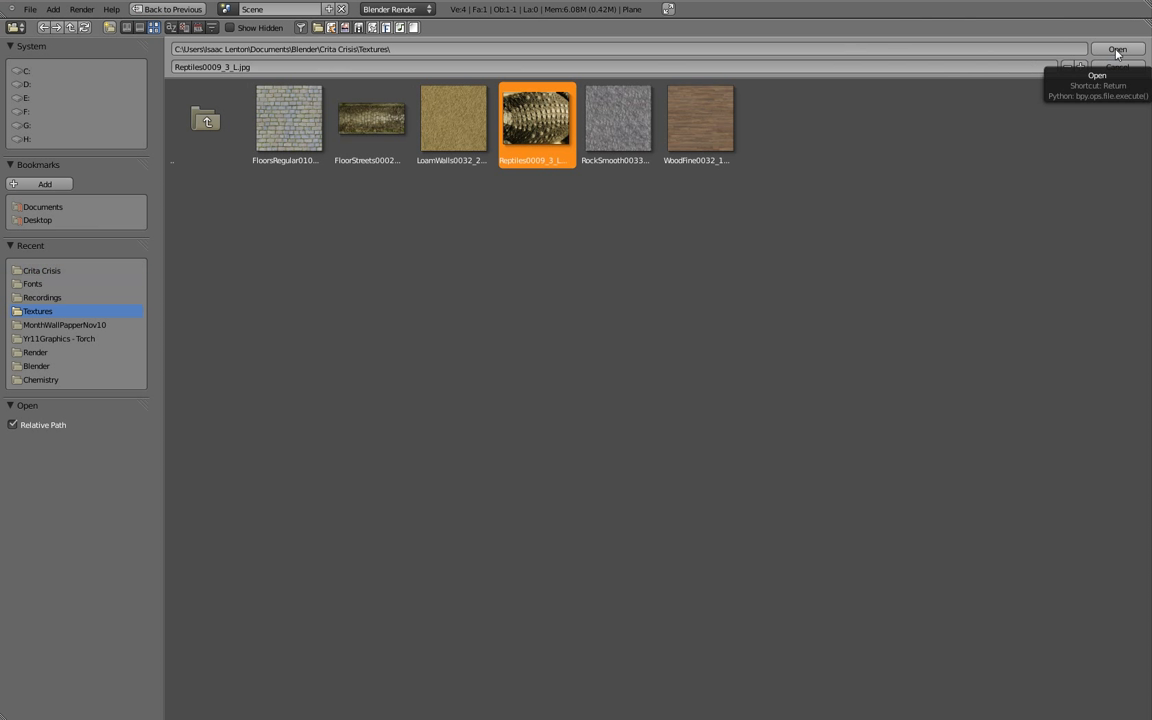
left_click(1117, 50)
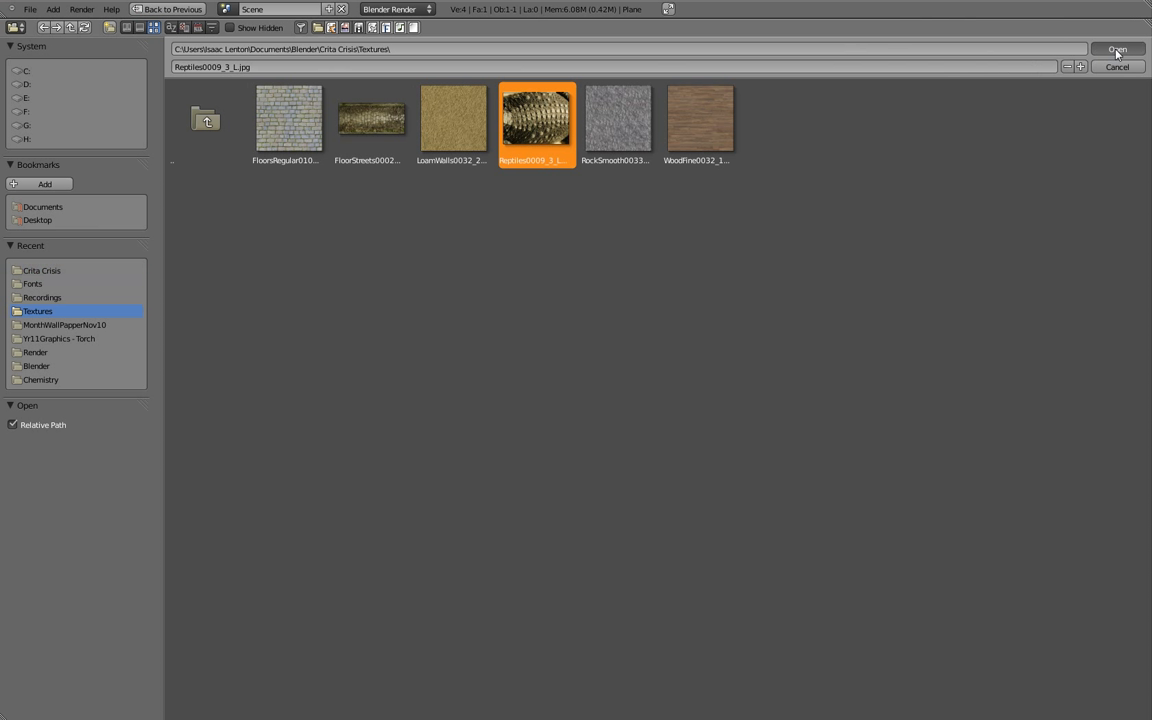
scroll(478, 409, "down", 2)
scroll(437, 411, "up", 3)
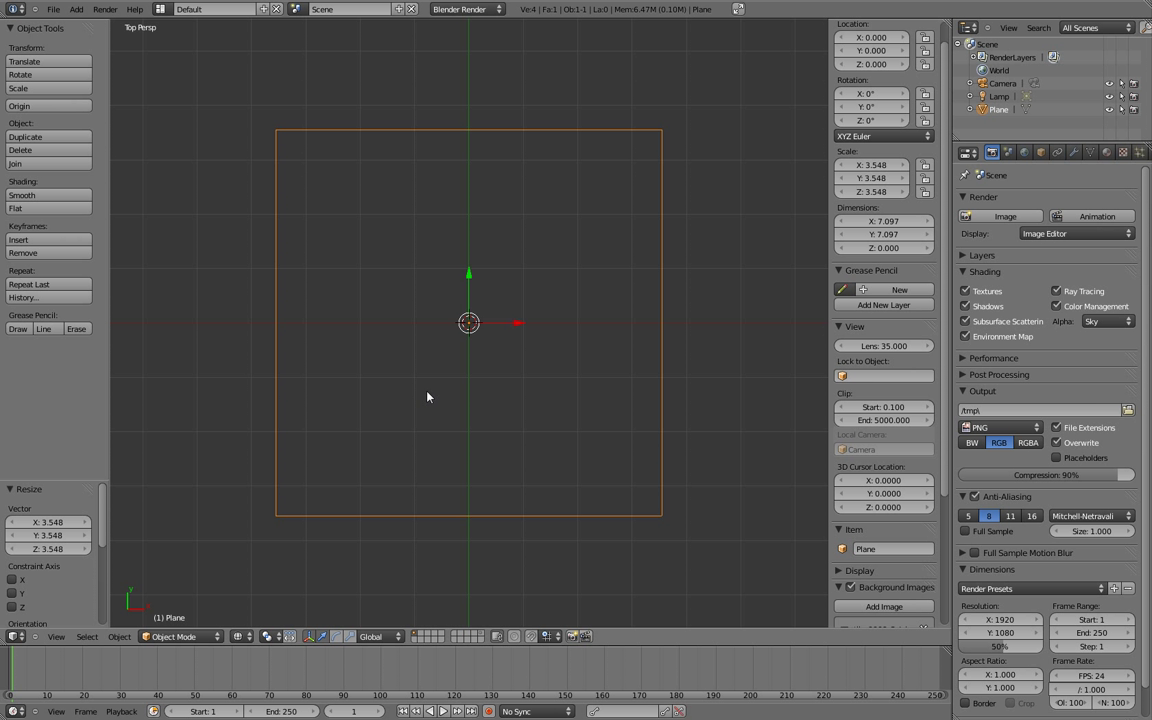
scroll(890, 589, "down", 5)
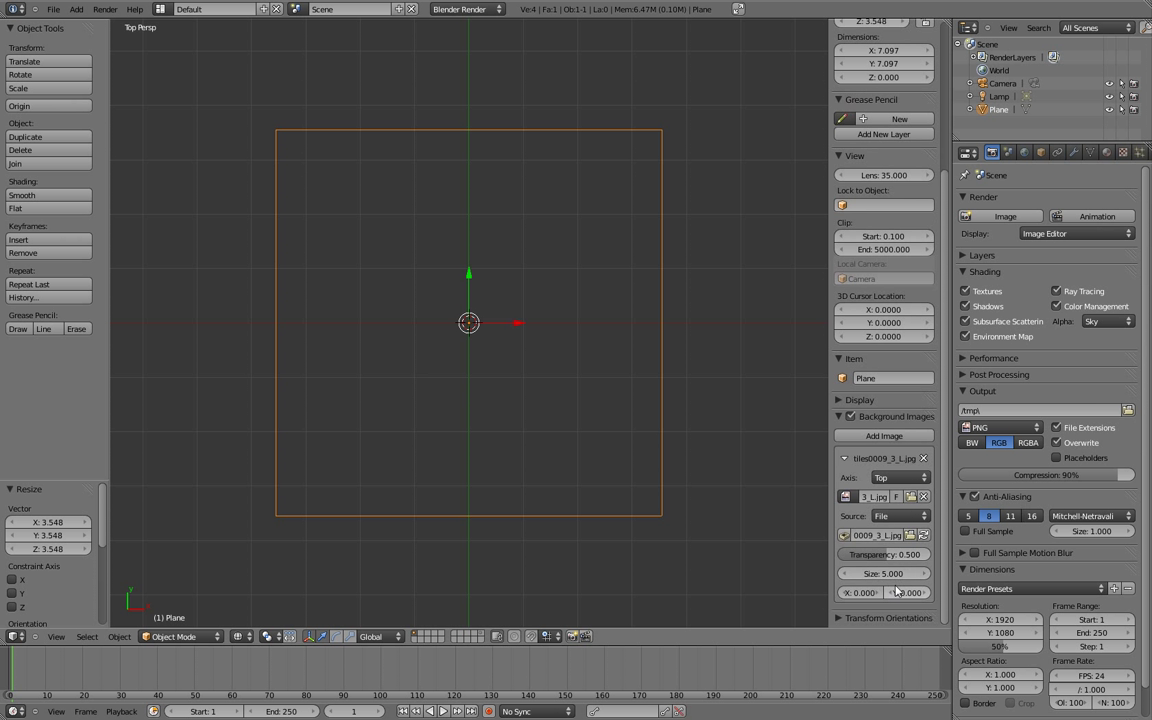
- Switch to an orthographic top view of the plane
middle_click_drag(401, 378, 441, 290)
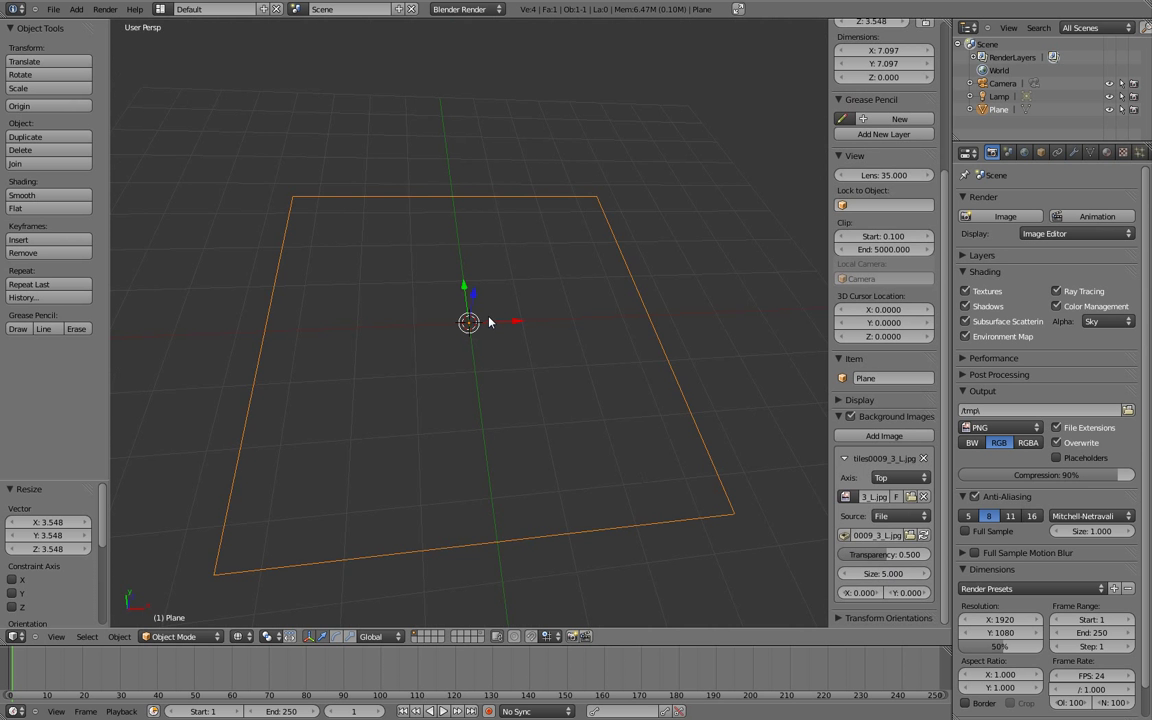
key("KP_7")
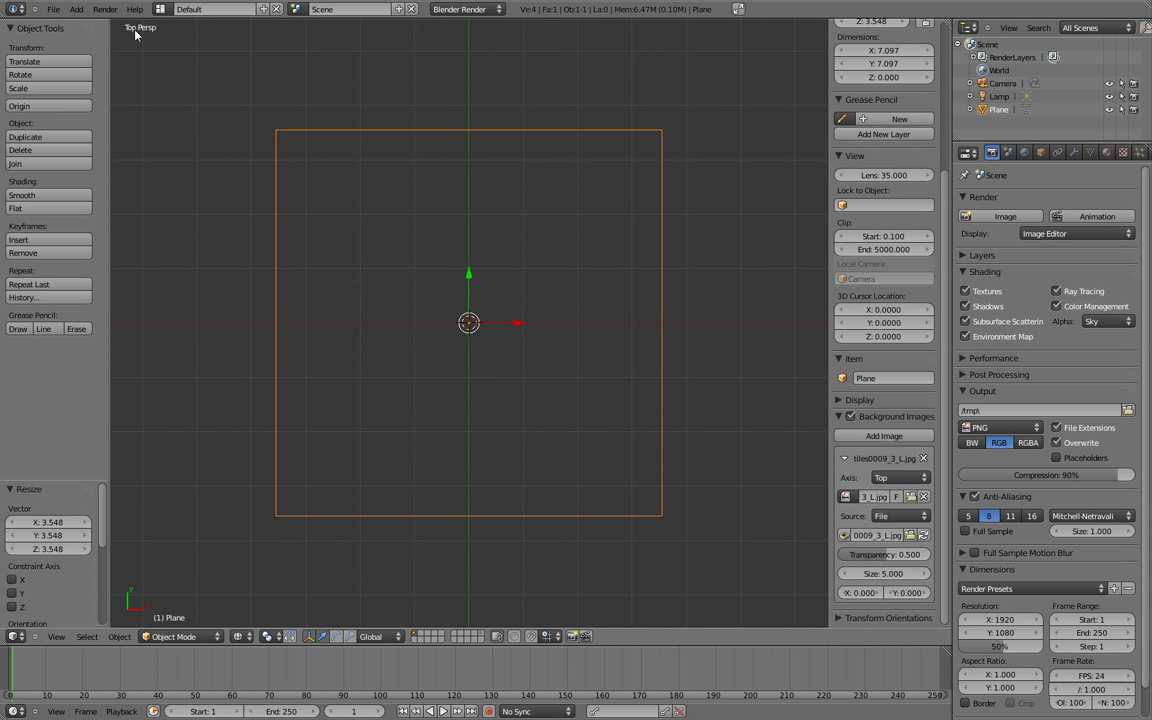
key("KP_5")
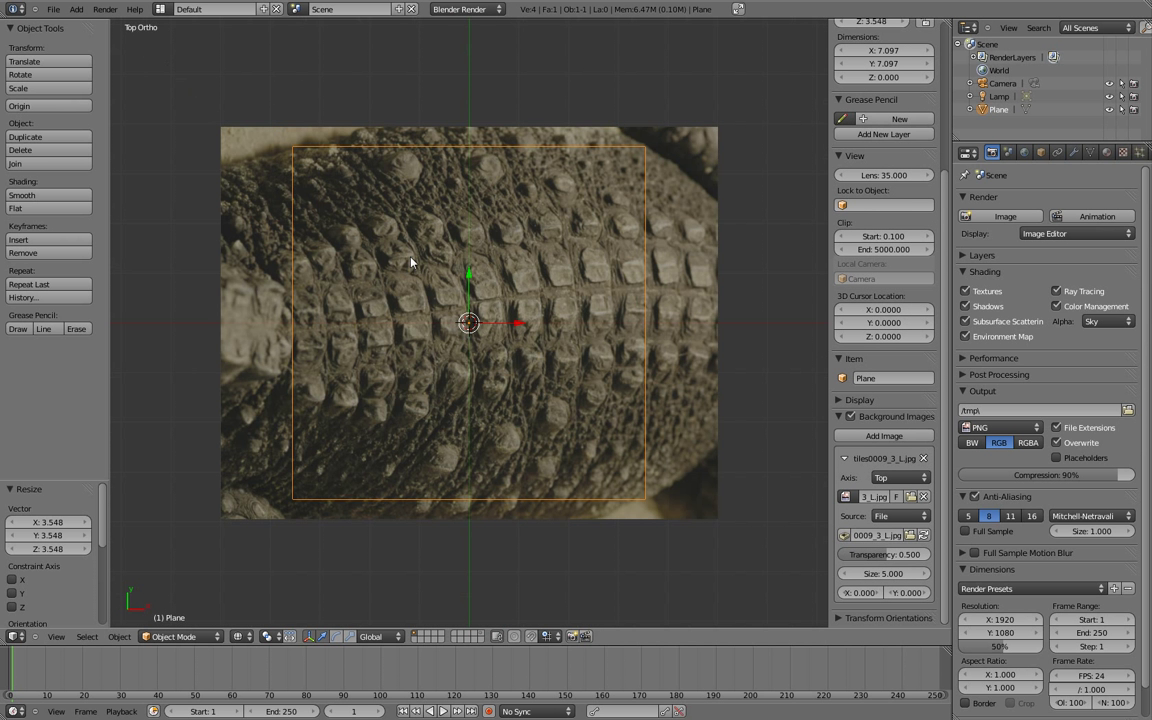
scroll(440, 250, "down", 2)
scroll(481, 283, "up", 1)
scroll(481, 283, "up", 1)
- Scale the plane by 1.126, then widen it along X to 10.336
key("s")
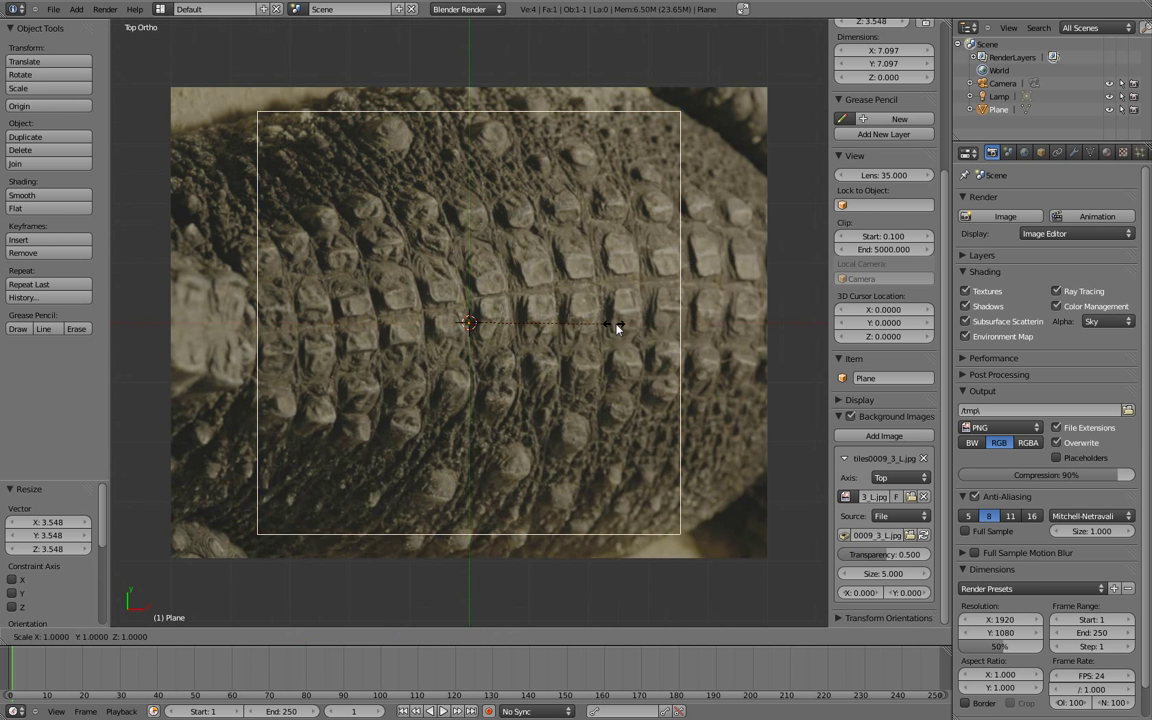
left_click(630, 330)
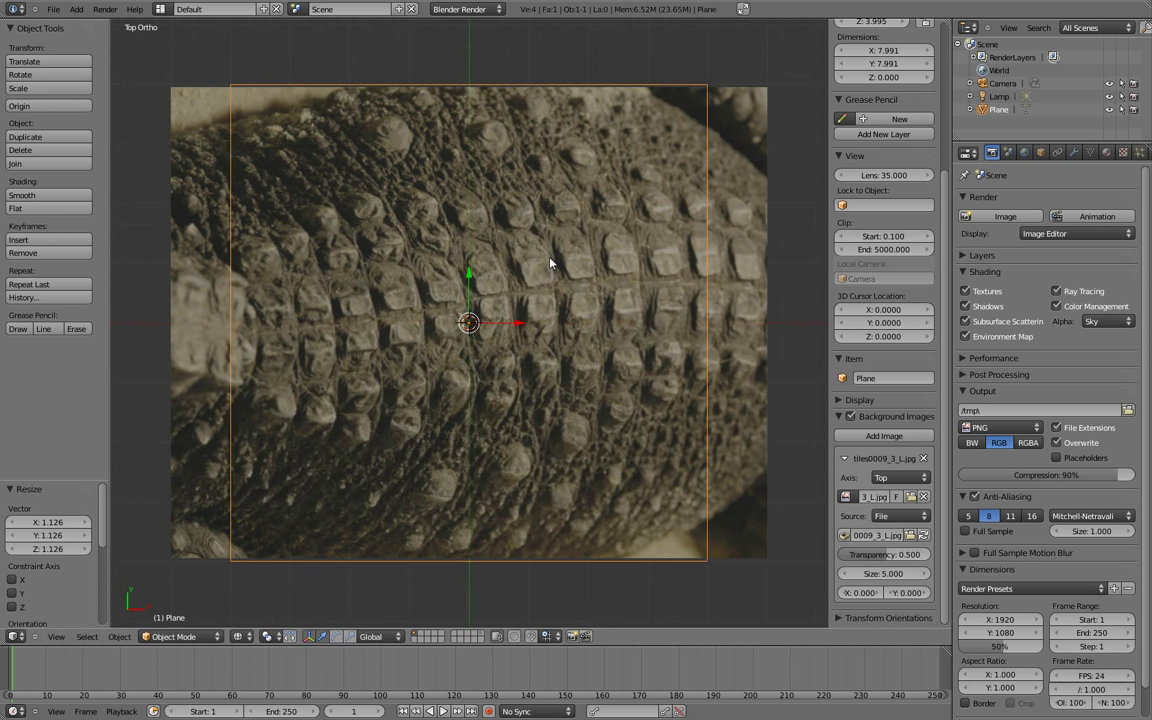
key("s")
key("x")
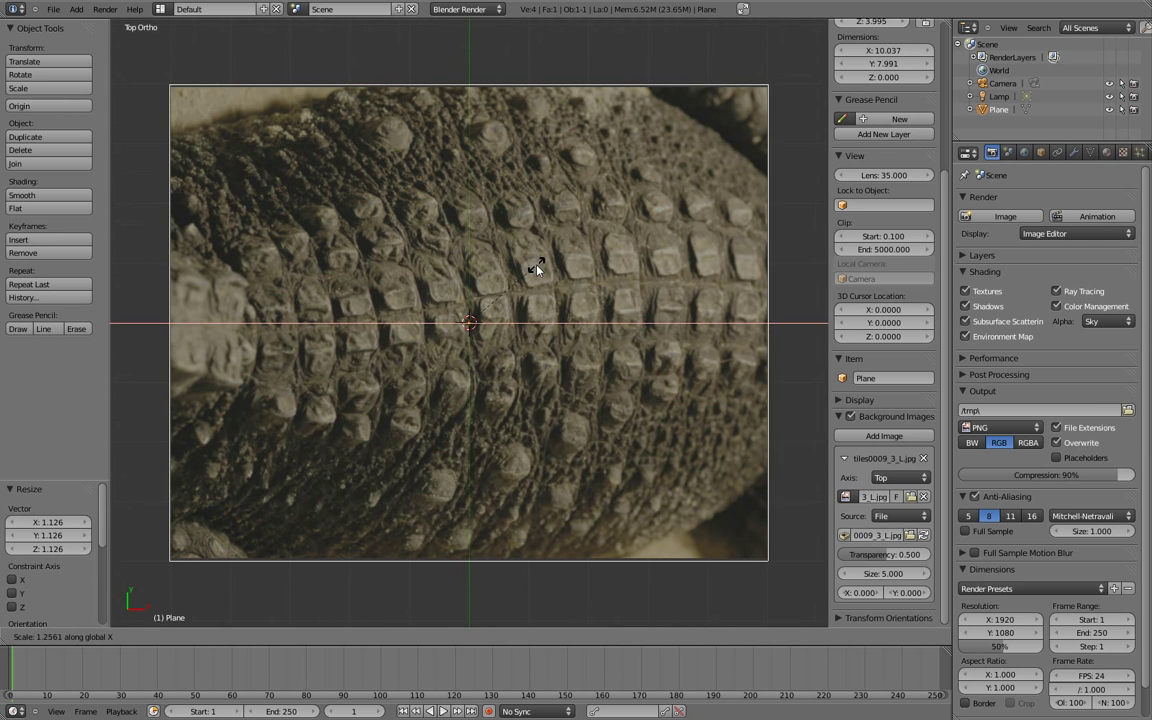
left_click(535, 270)
scroll(533, 266, "up", 1)
scroll(519, 291, "down", 1)
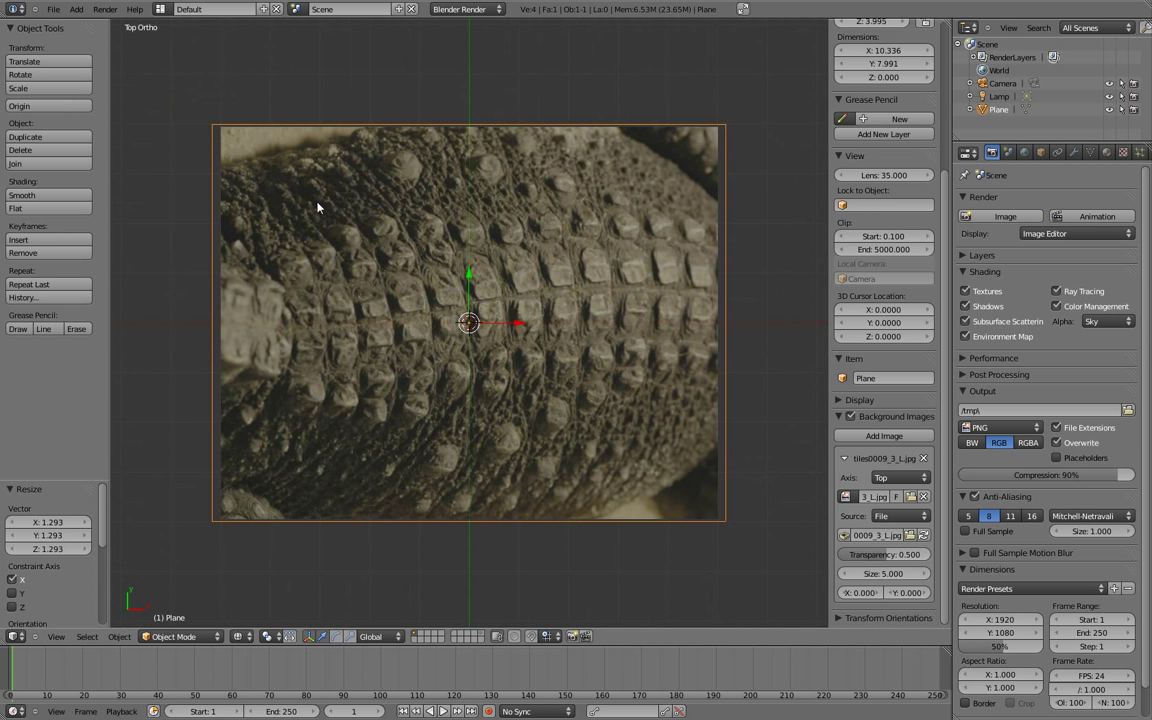
- Add a lattice and scale it up to 10.716 around the plane
left_click(76, 9)
left_click(99, 98)
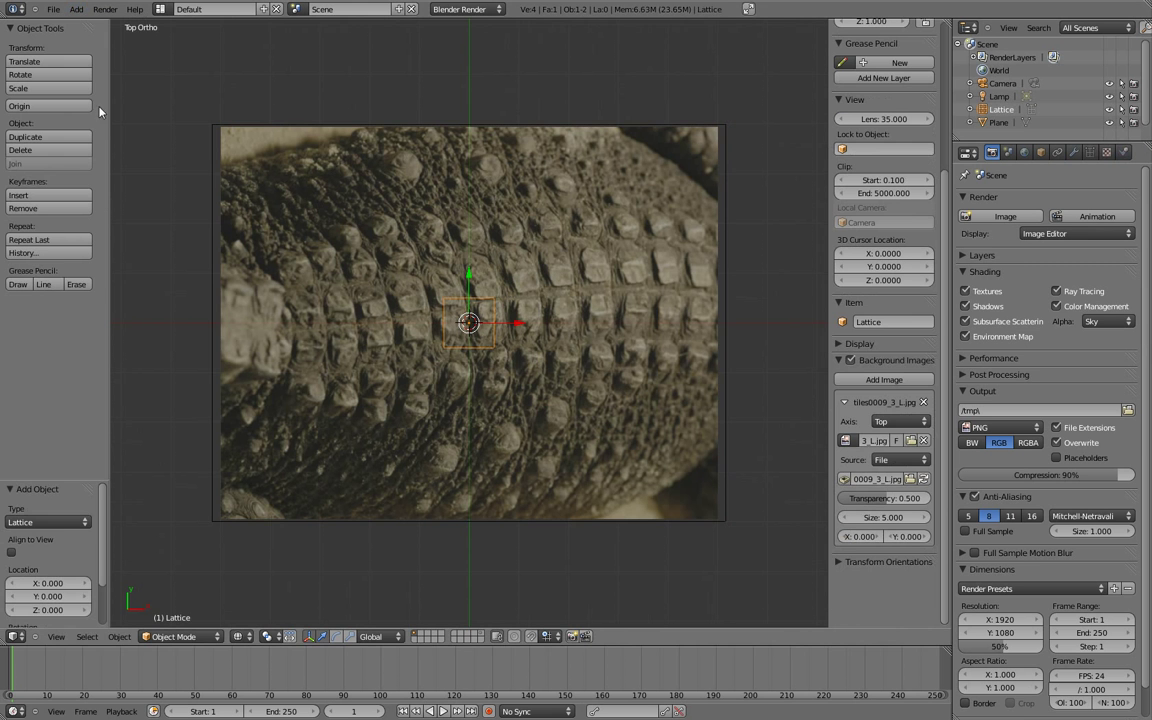
key("s")
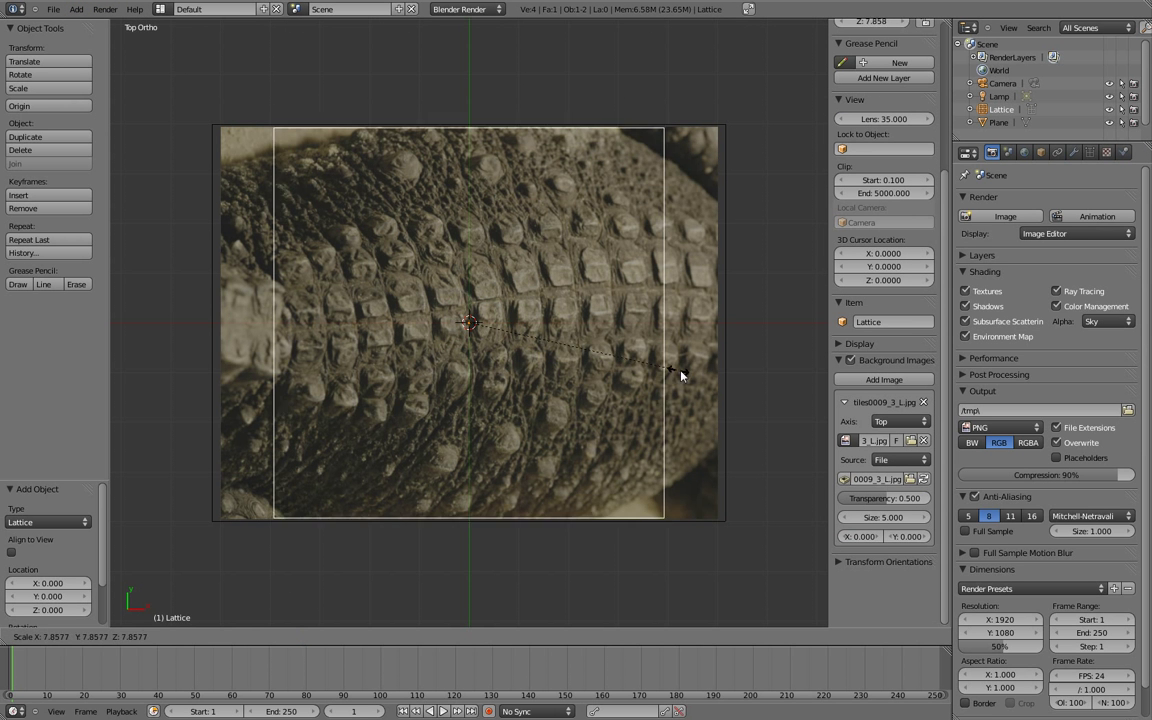
left_click(756, 381)
middle_click_drag(638, 368, 579, 255)
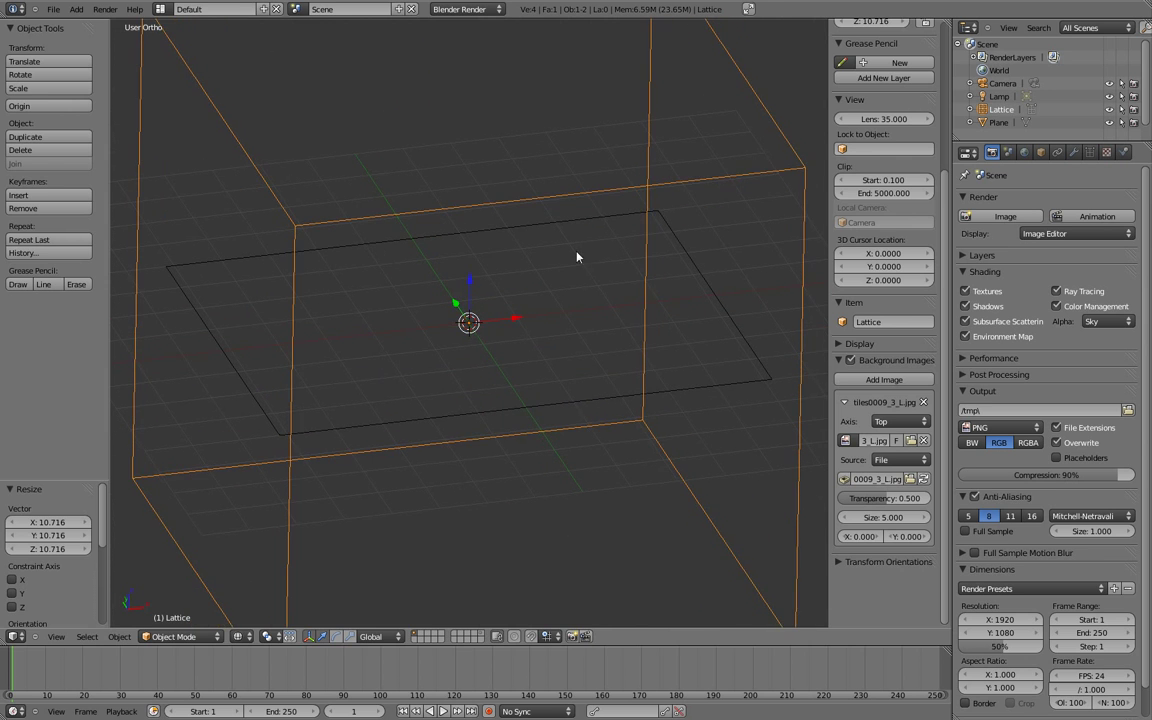
- Flatten the lattice to 0.066 along Z, then start scaling it along Y from above
key("s")
key("z")
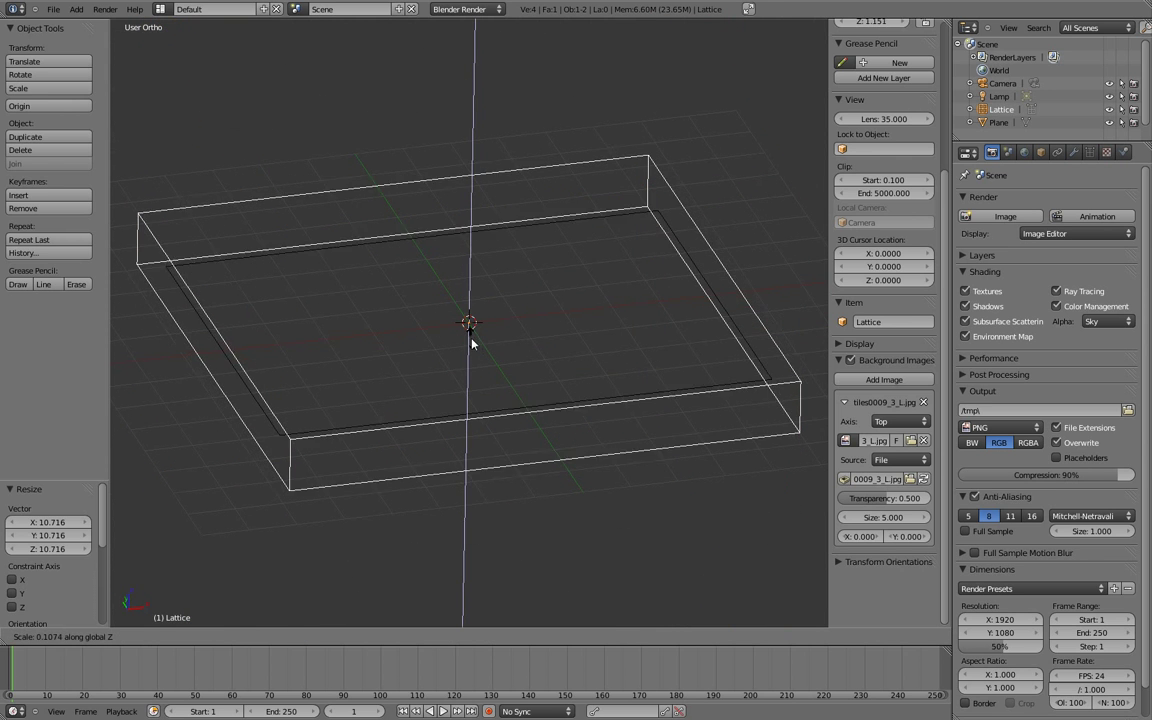
left_click(468, 335)
key("KP_7")
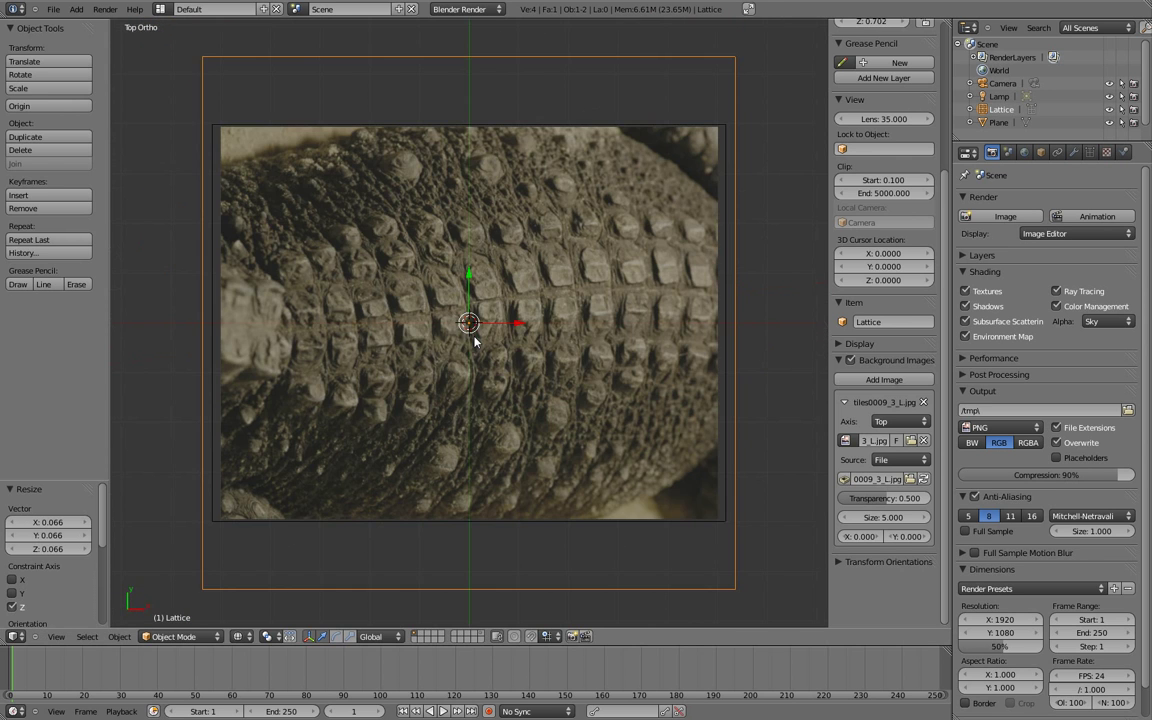
key("s")
key("y")
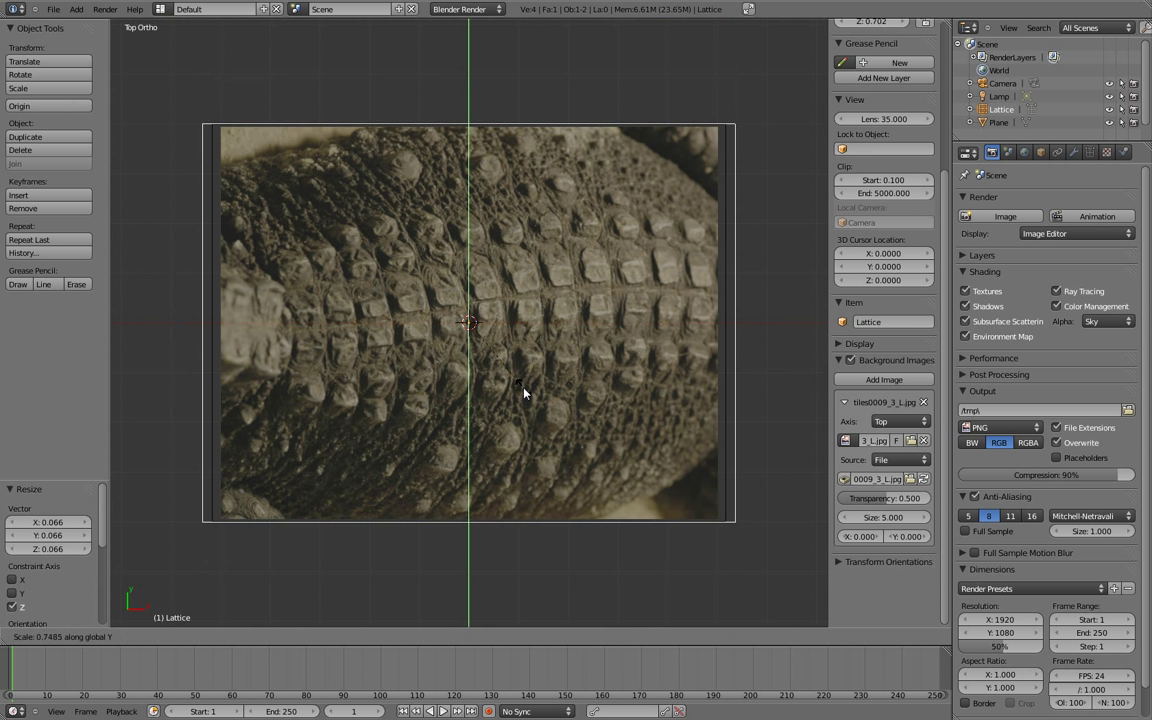
- Squeeze the lattice to 0.781 in Y and raise its U and V resolution to 5
left_click(524, 397)
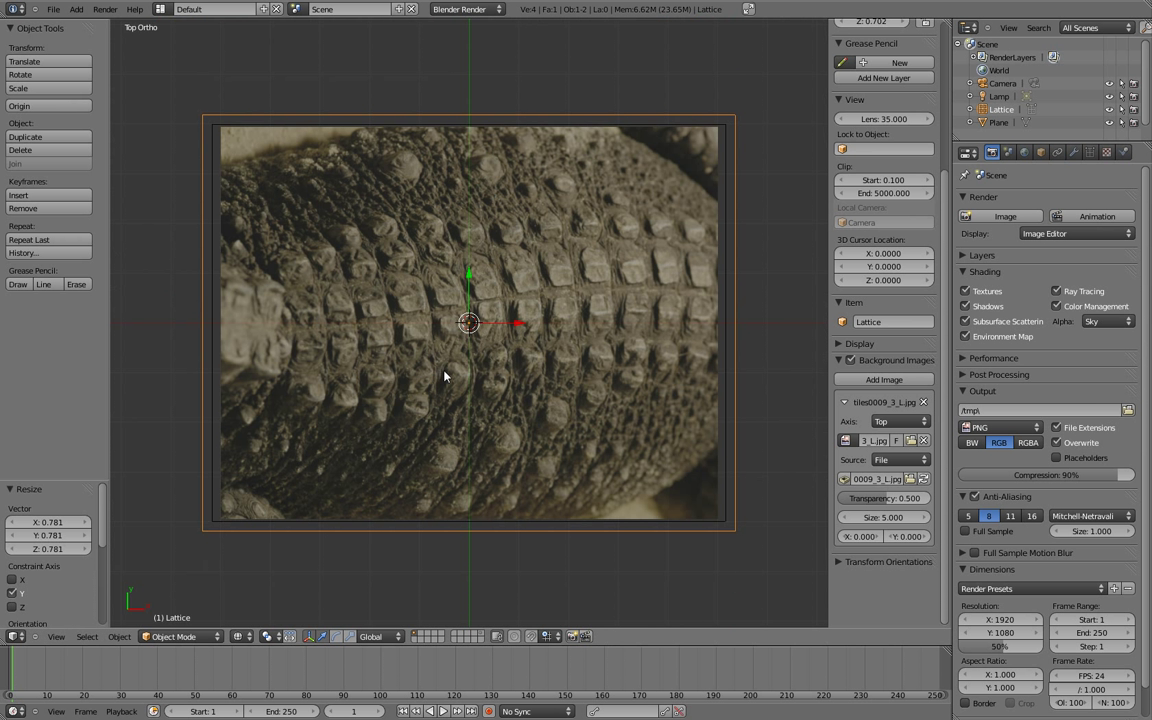
left_click(1090, 152)
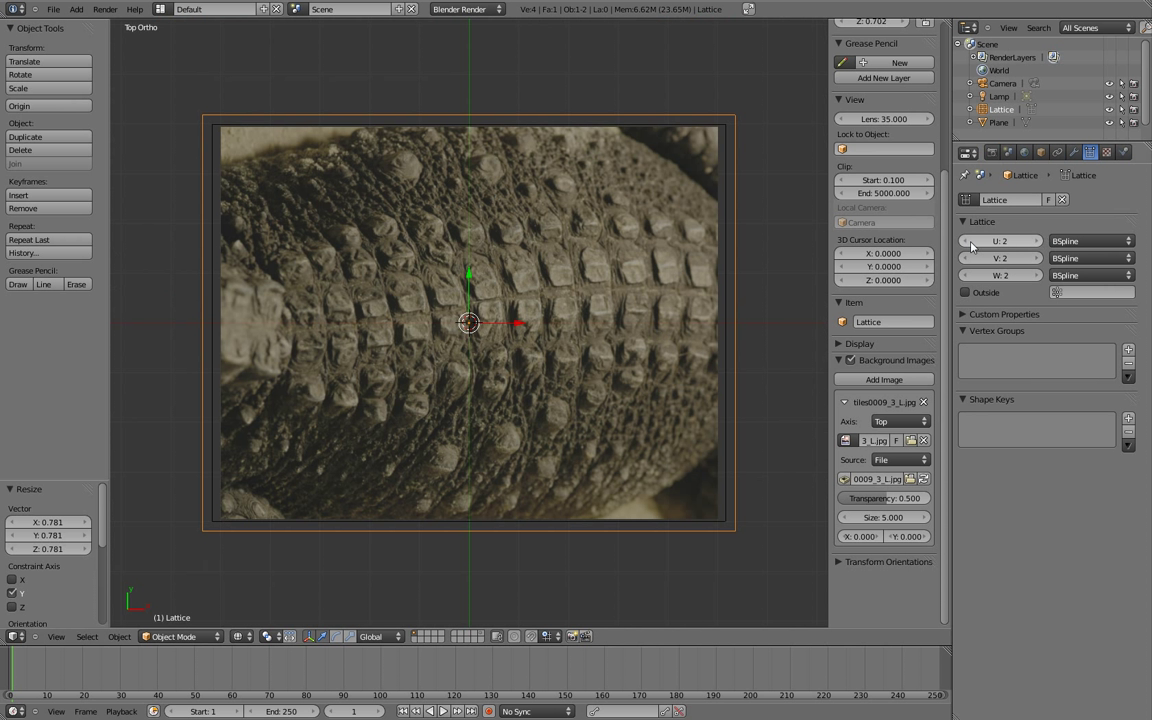
left_click(1037, 241)
left_click(1037, 241)
left_click(1037, 241)
left_click(1037, 258)
left_click(1037, 258)
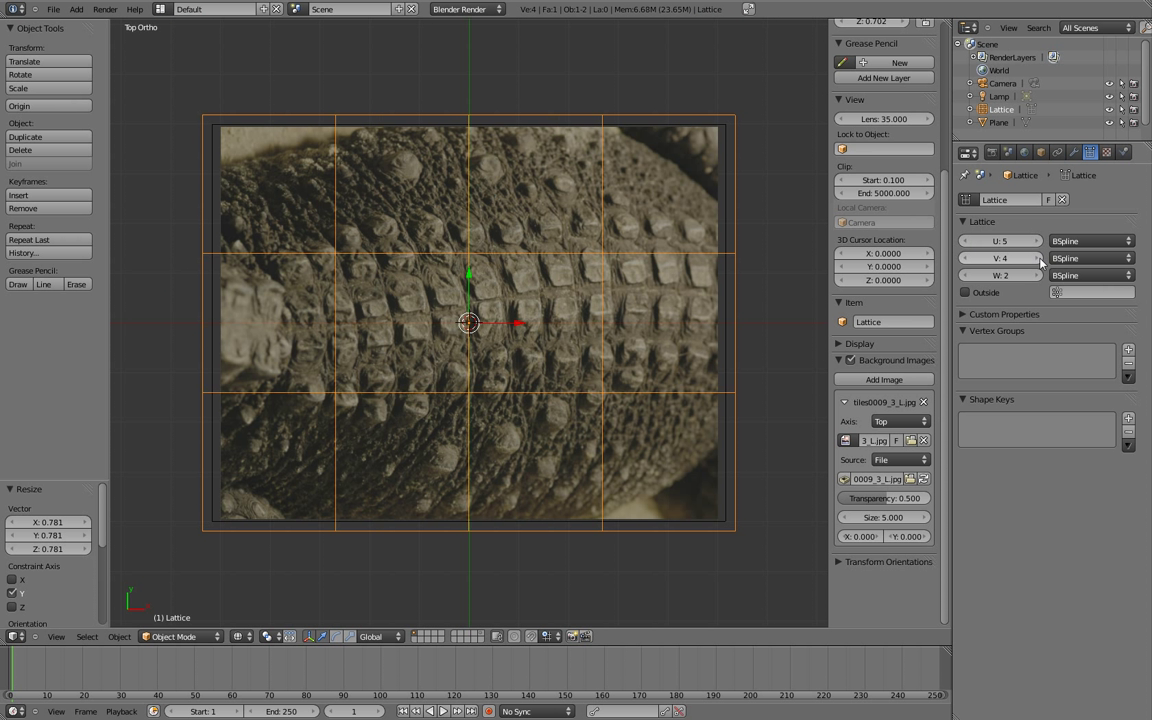
left_click(1037, 258)
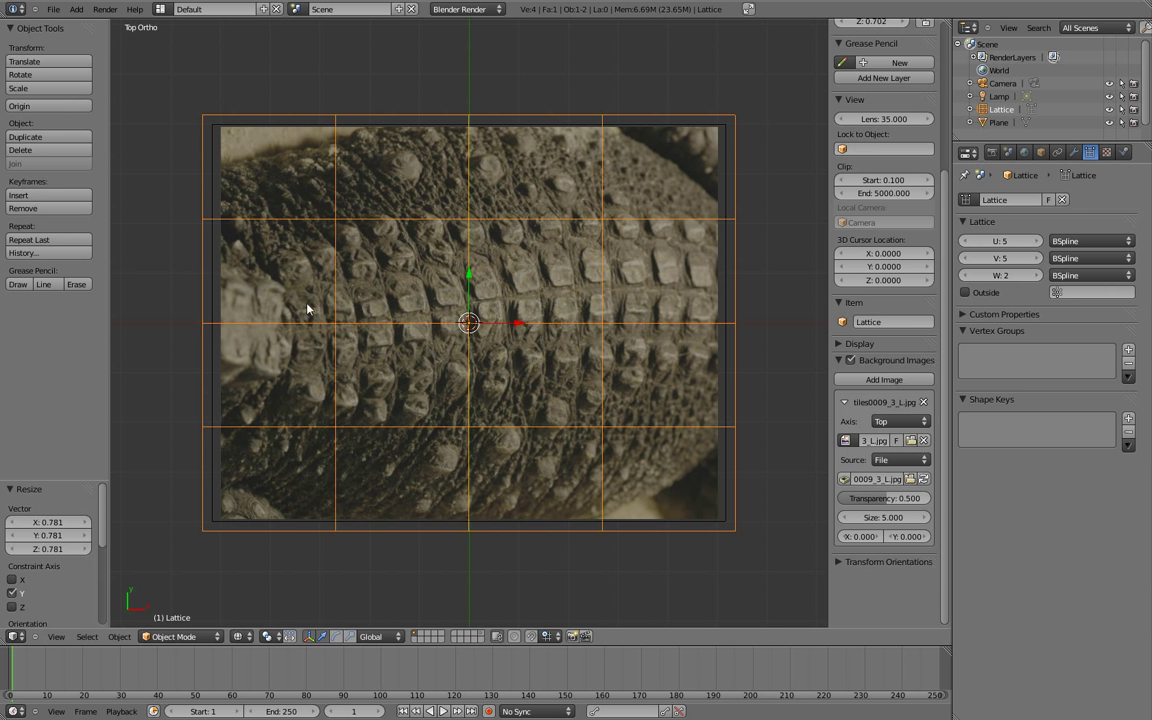
- Enter Edit Mode on the lattice and box-select its bottom-left point
right_click(214, 272)
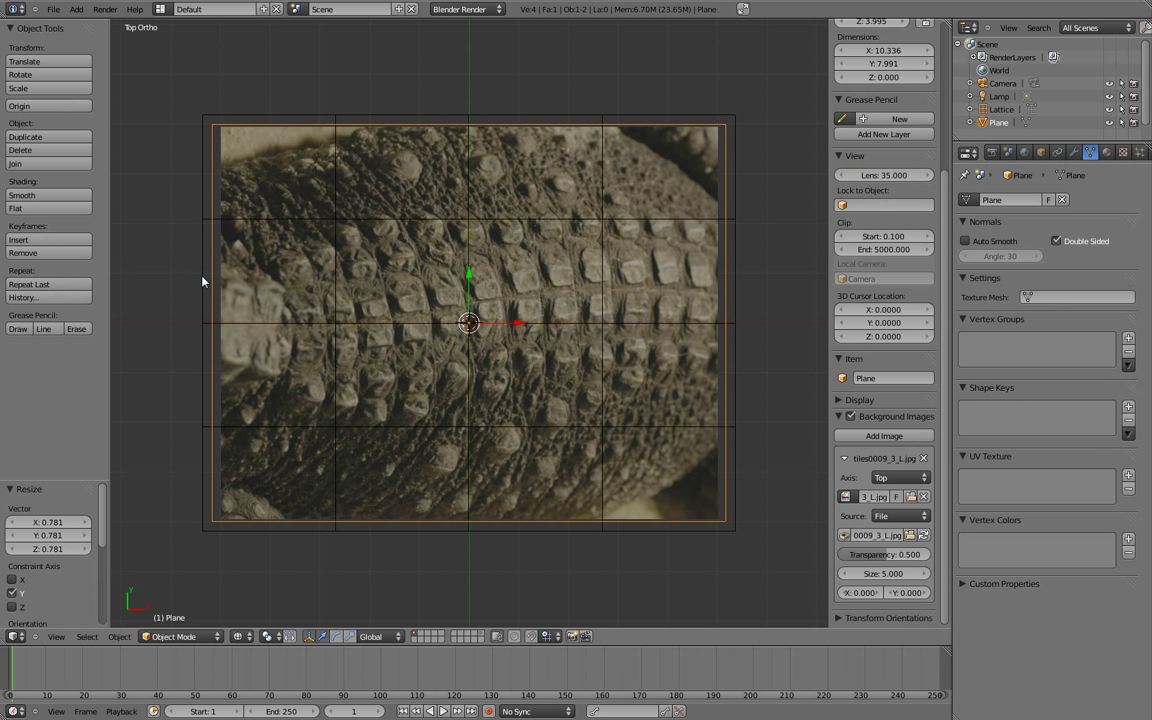
right_click(203, 281)
key("Tab")
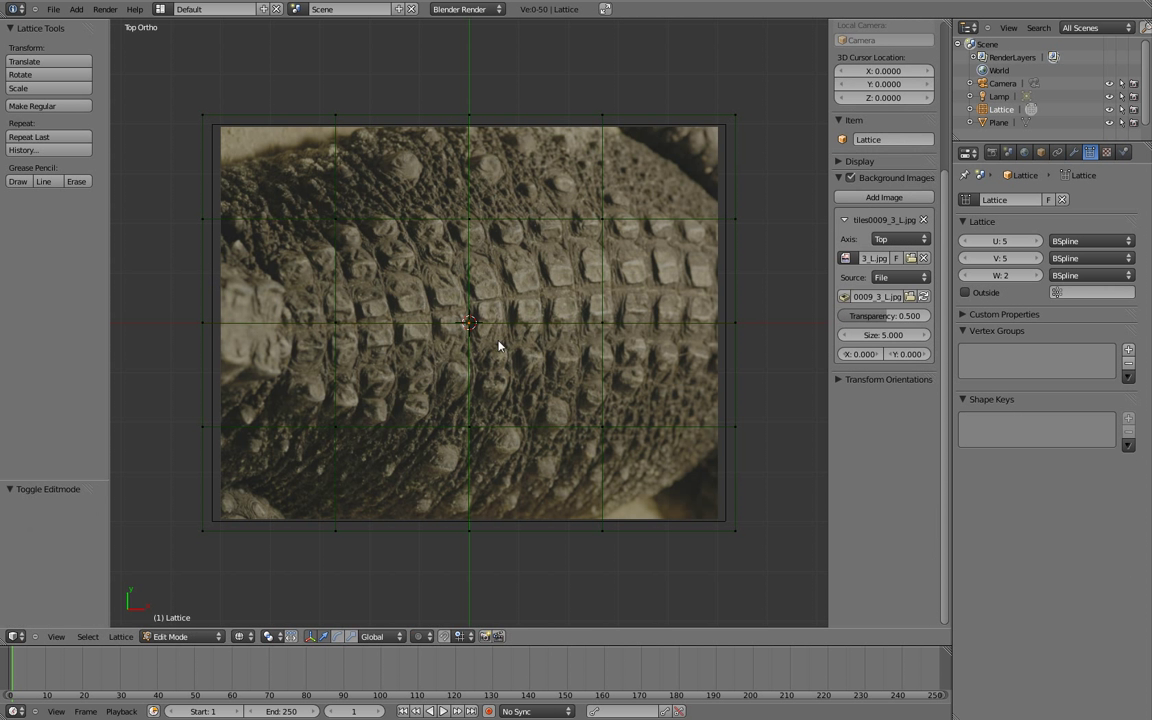
key("a")
key("b")
left_click_drag(180, 501, 240, 567)
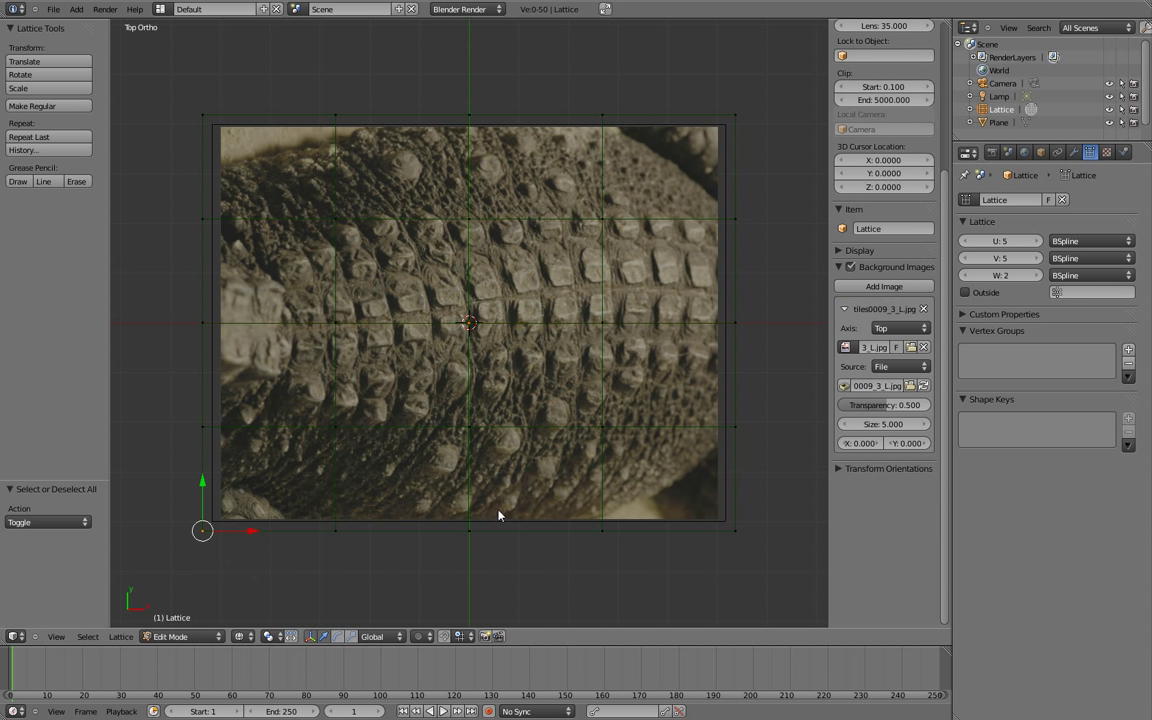
- Box-select the bottom-right lattice point and pull it up along Y
scroll(884, 300, "down", 2)
key("b")
left_click_drag(690, 497, 765, 555)
key("g")
key("y")
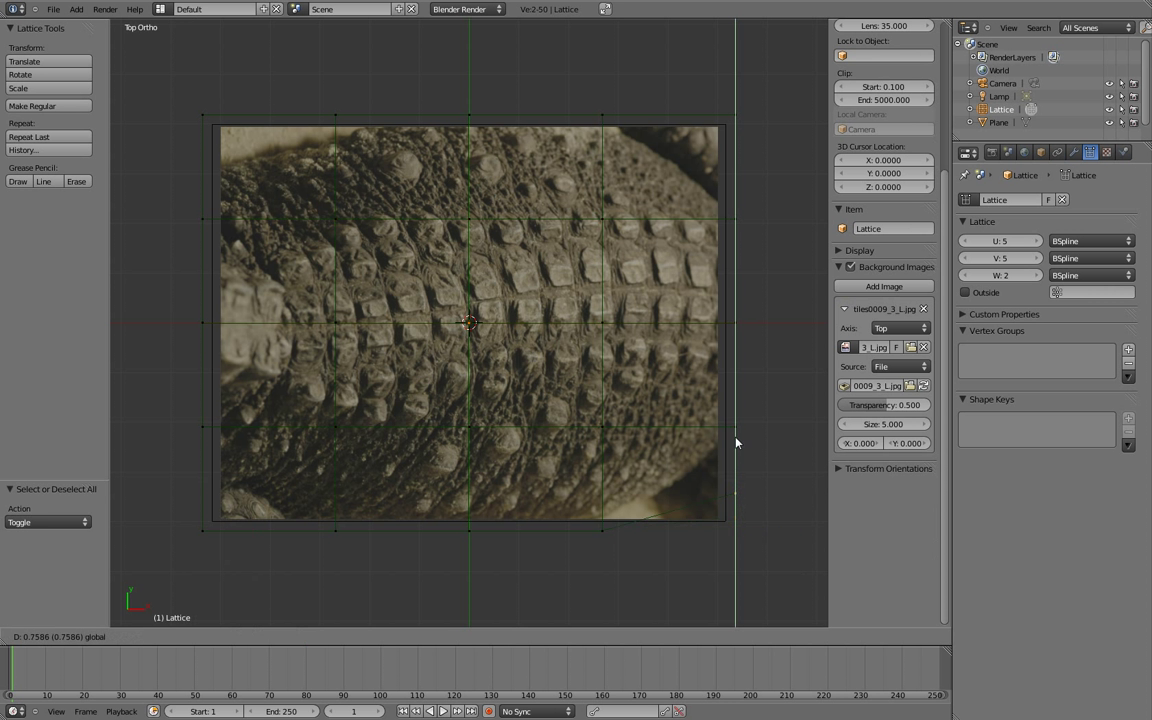
left_click(759, 428)
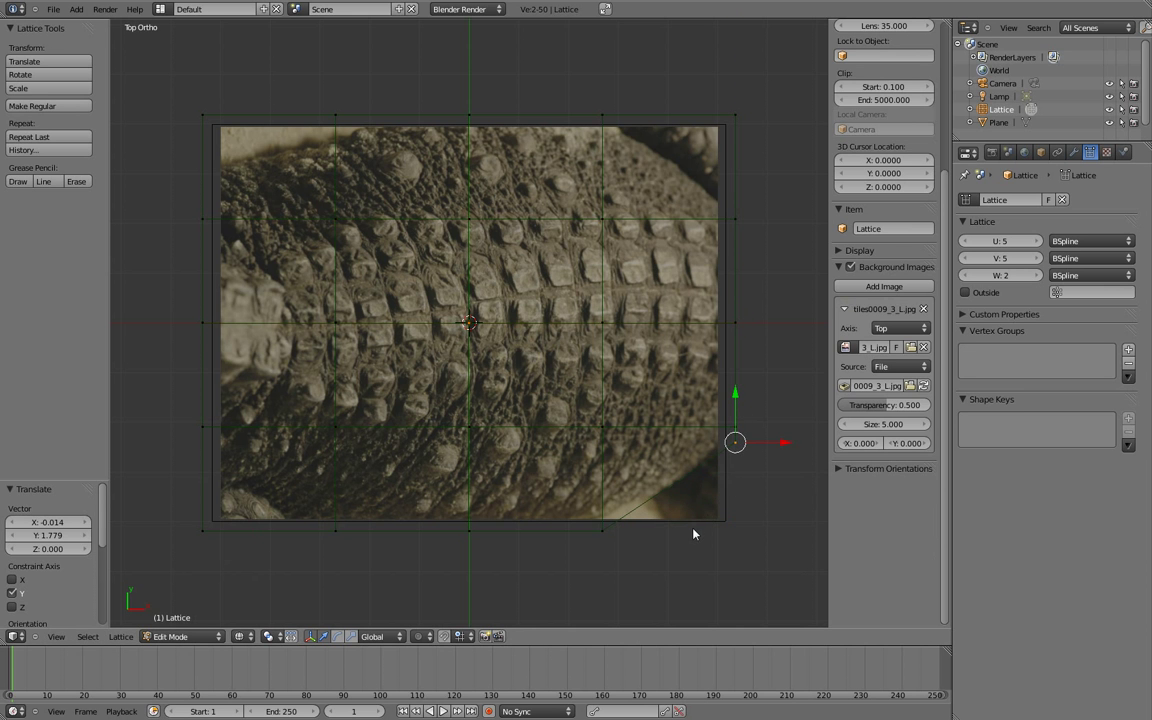
- Inspect the lattice and plane from several angles, trying and undoing a downward corner move
middle_click_drag(692, 532, 421, 378)
middle_click_drag(668, 438, 715, 393)
key("Tab")
right_click(712, 410)
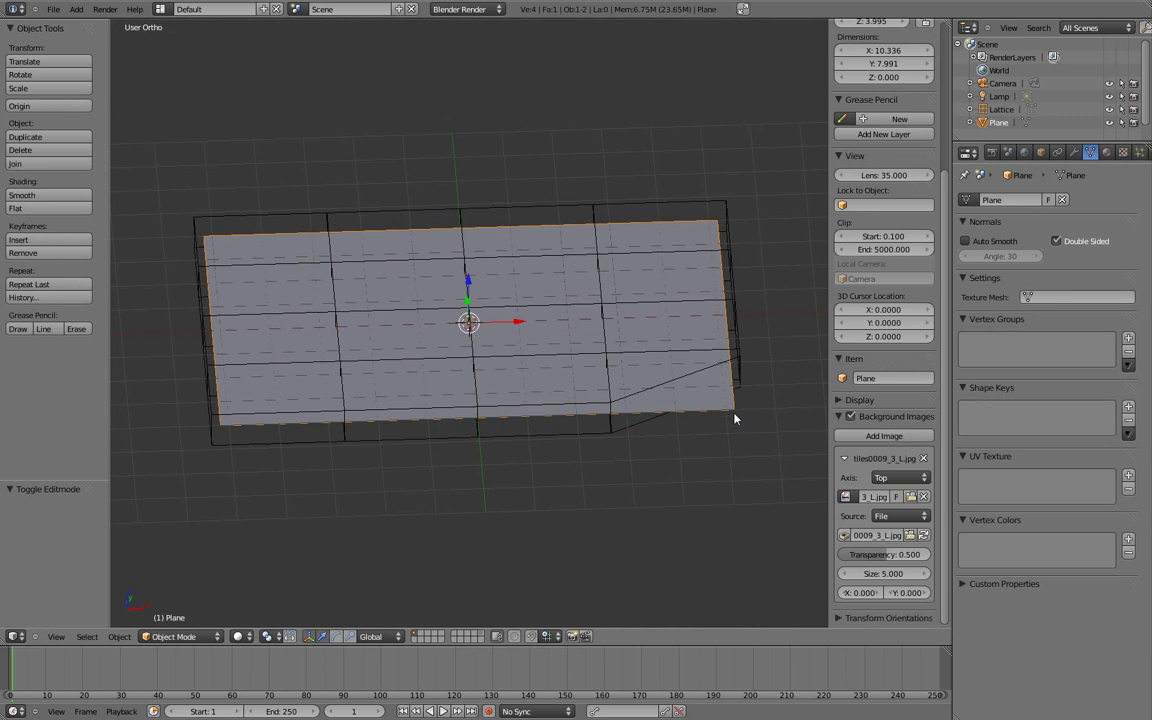
key("Tab")
middle_click_drag(250, 375, 609, 393)
key("Tab")
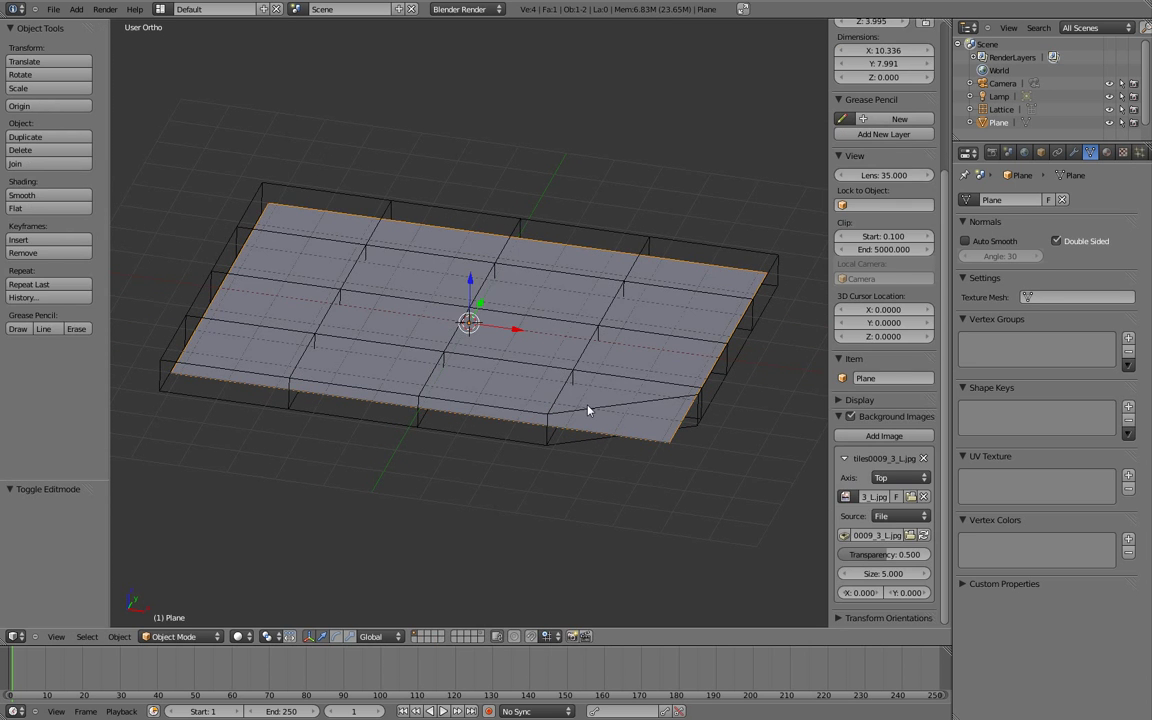
right_click(694, 410)
left_click_drag(697, 385, 712, 490)
key("ctrl+z")
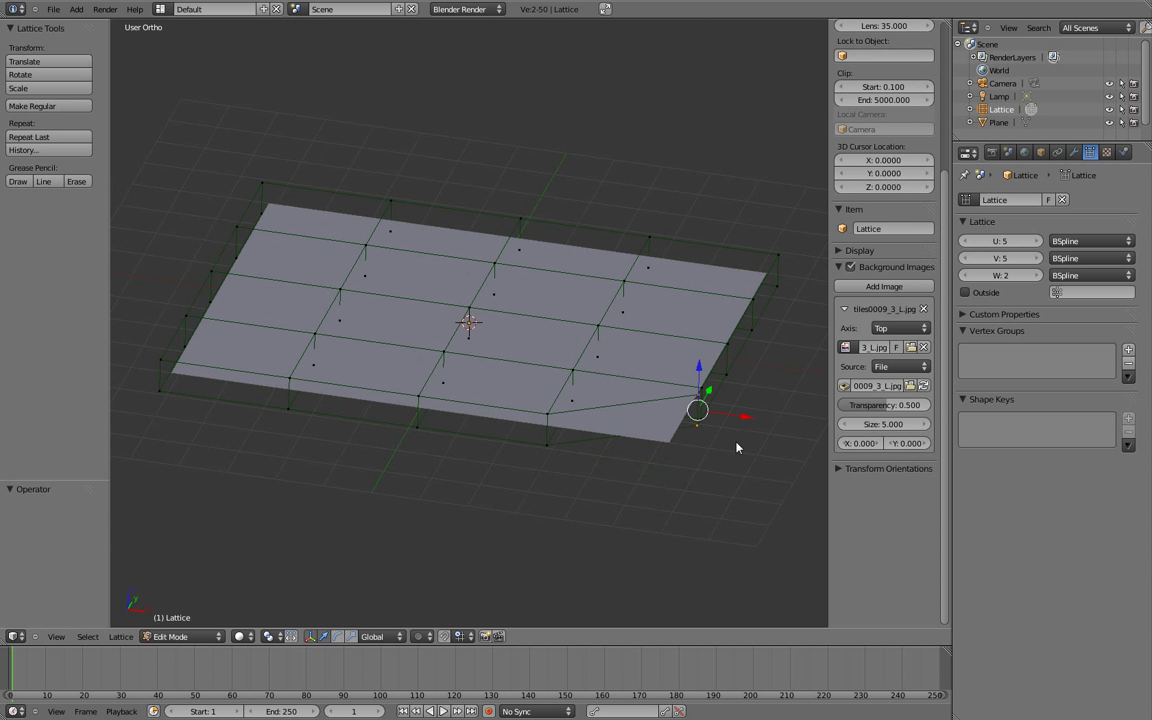
key("Tab")
- Subdivide the plane's mesh with 3 cuts
right_click(605, 437)
key("Tab")
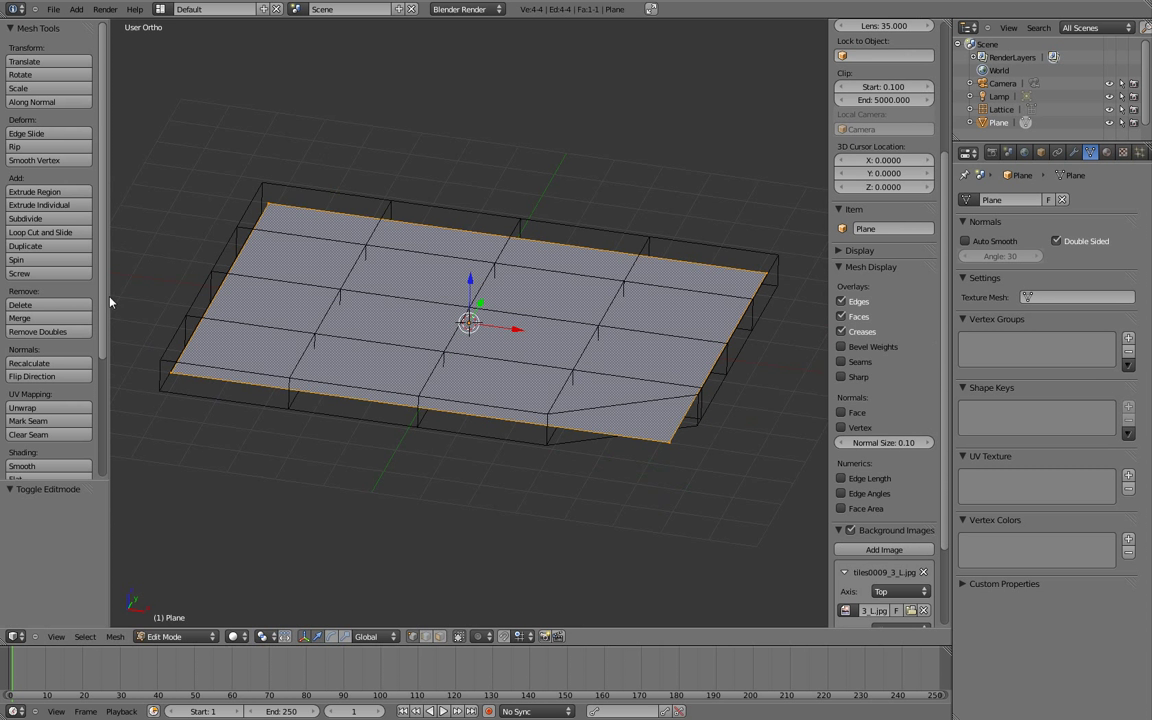
key("w")
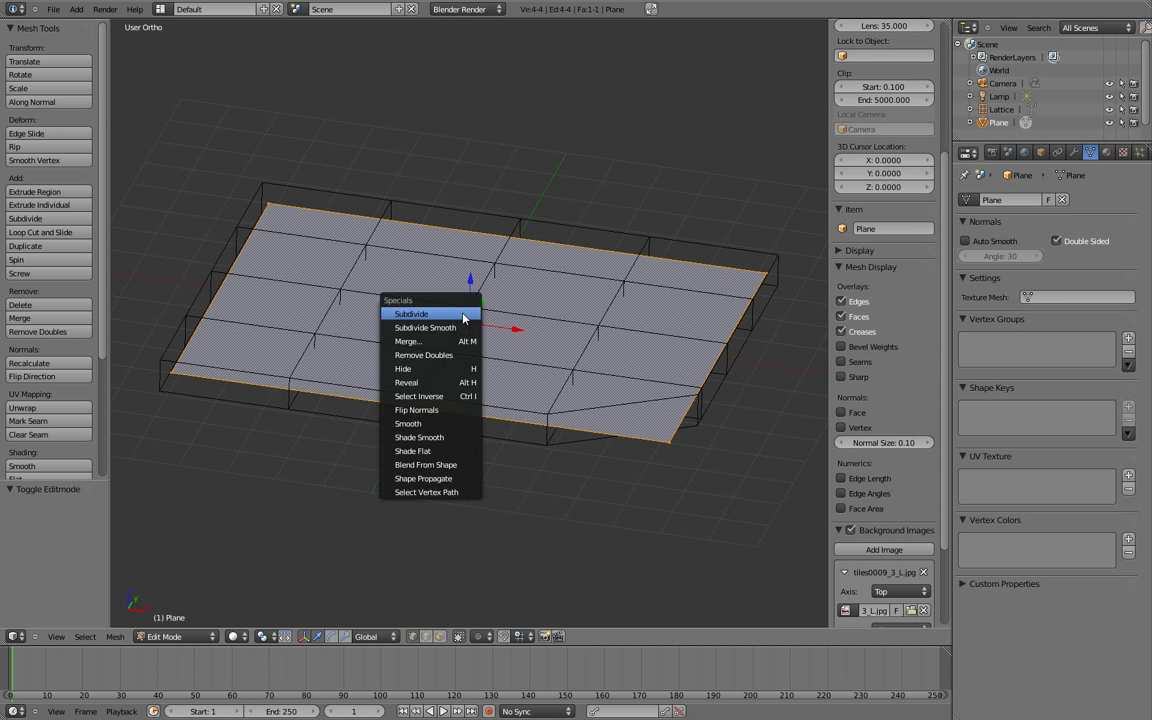
left_click(463, 316)
left_click(88, 522)
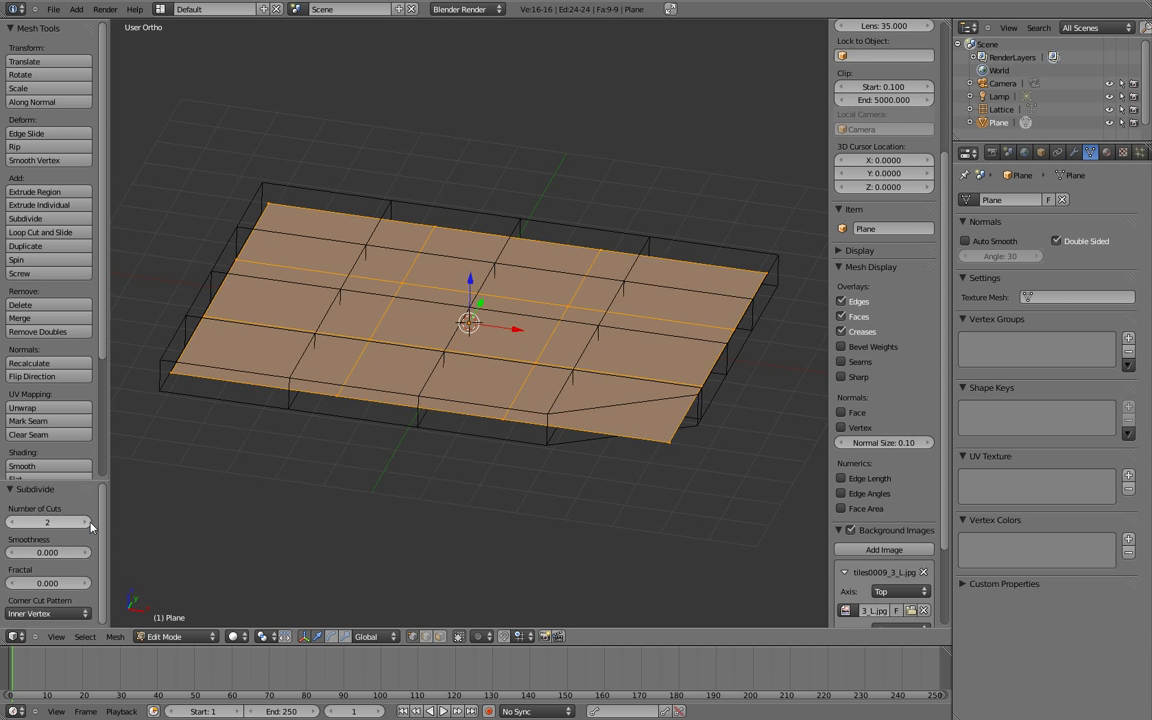
left_click(86, 522)
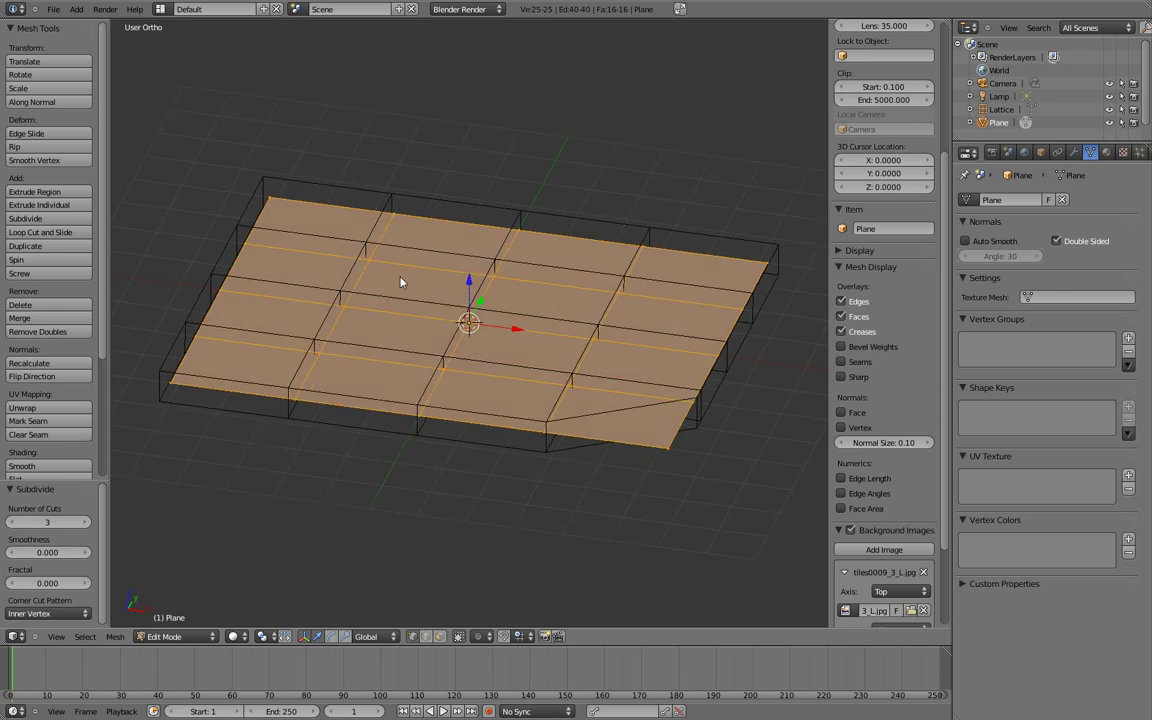
middle_click_drag(404, 278, 538, 323)
key("Tab")
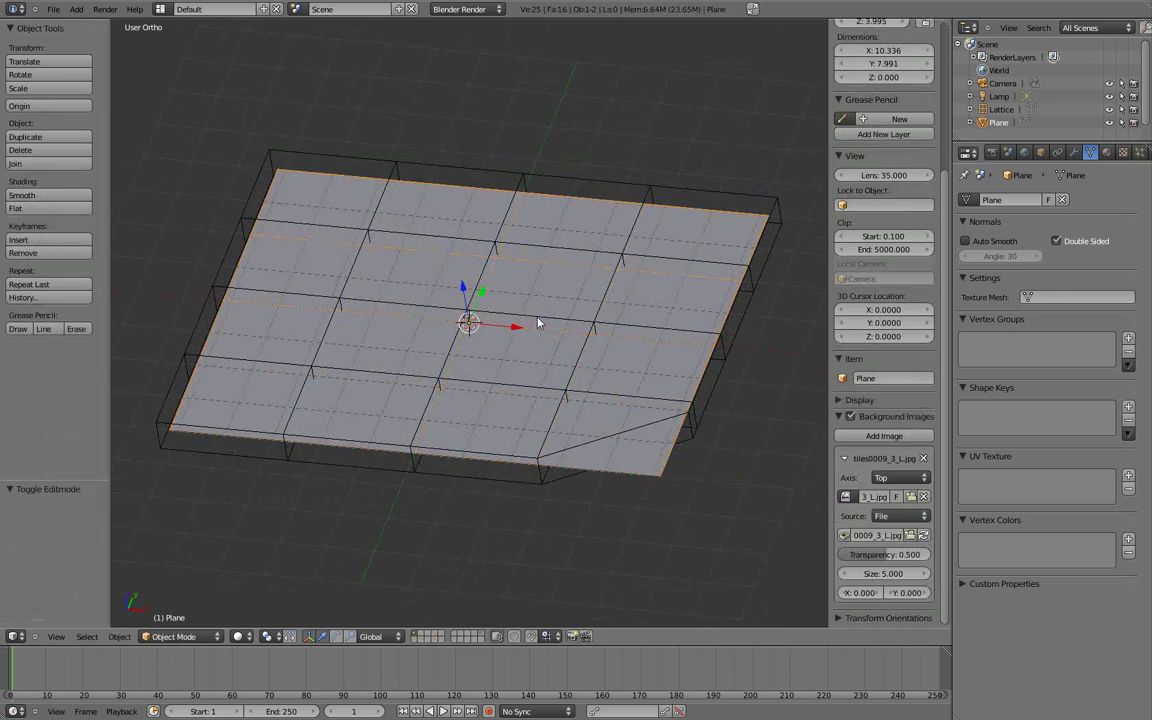
- Add a Lattice modifier to the plane with the Lattice object as its deformer
middle_click_drag(593, 433, 693, 405)
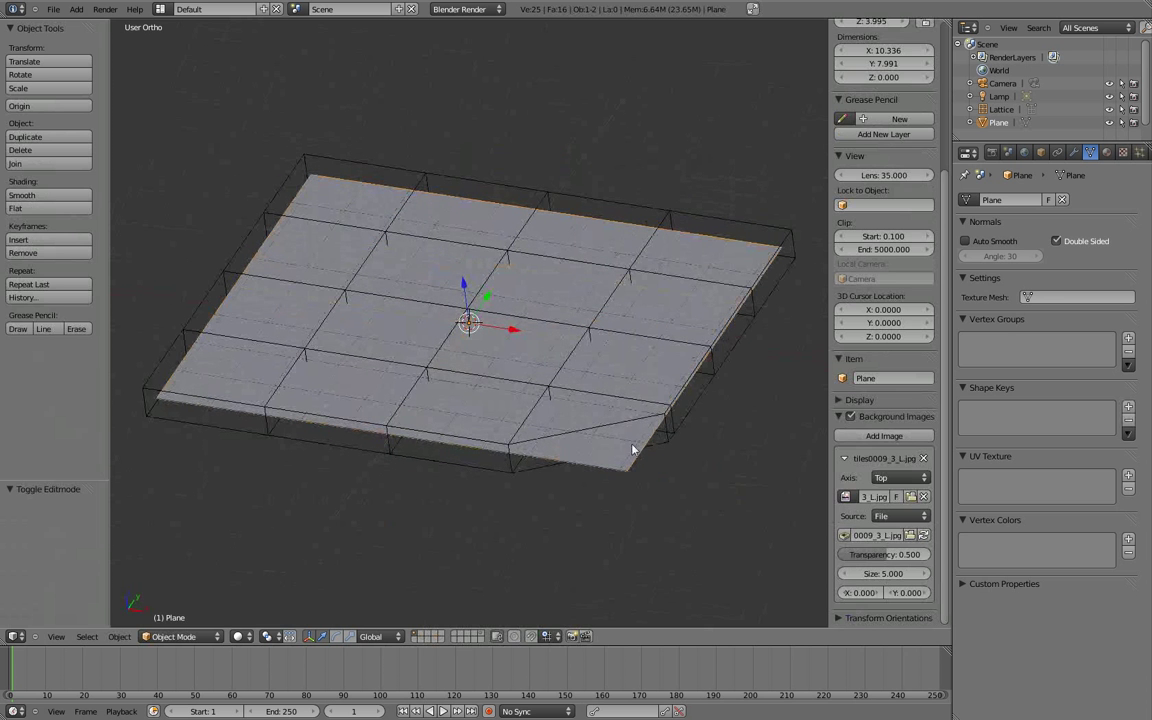
left_click(1074, 152)
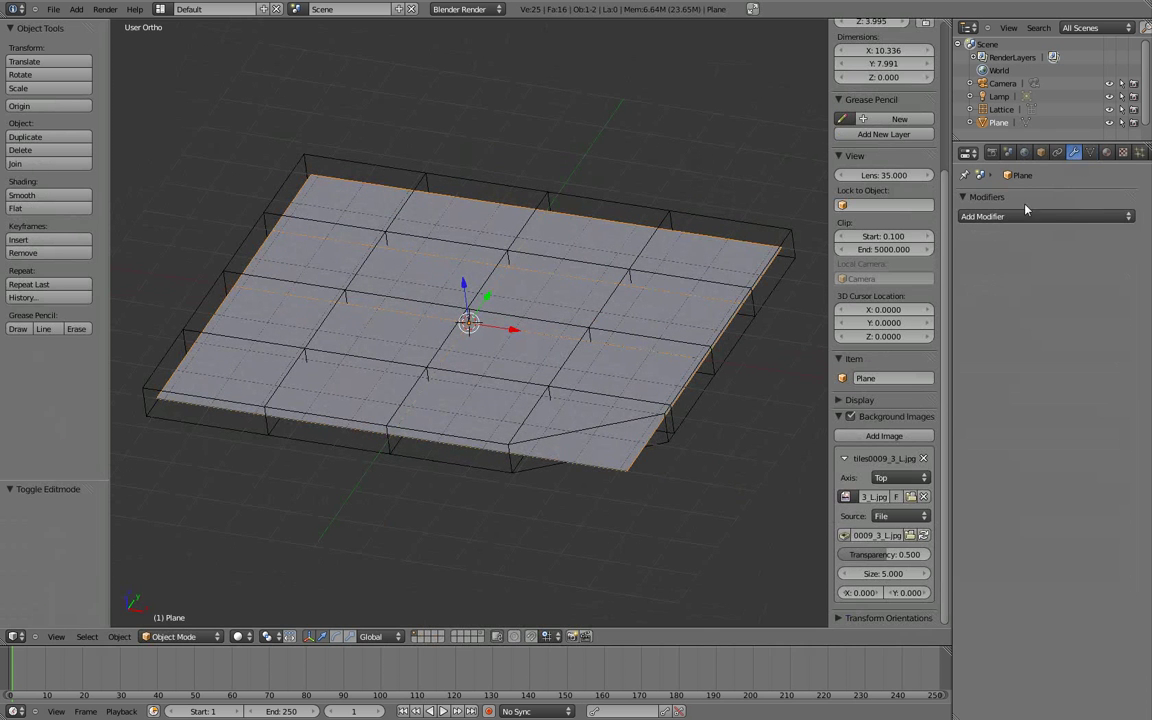
right_click(644, 450)
right_click(662, 464)
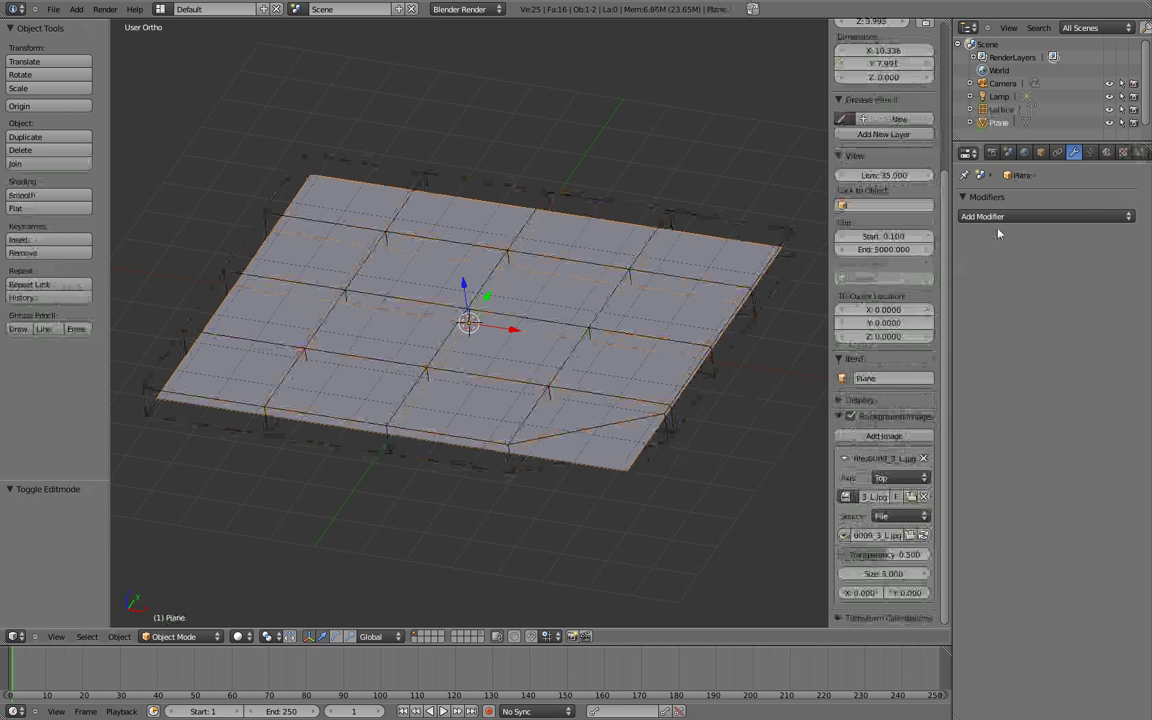
left_click(970, 216)
left_click(961, 320)
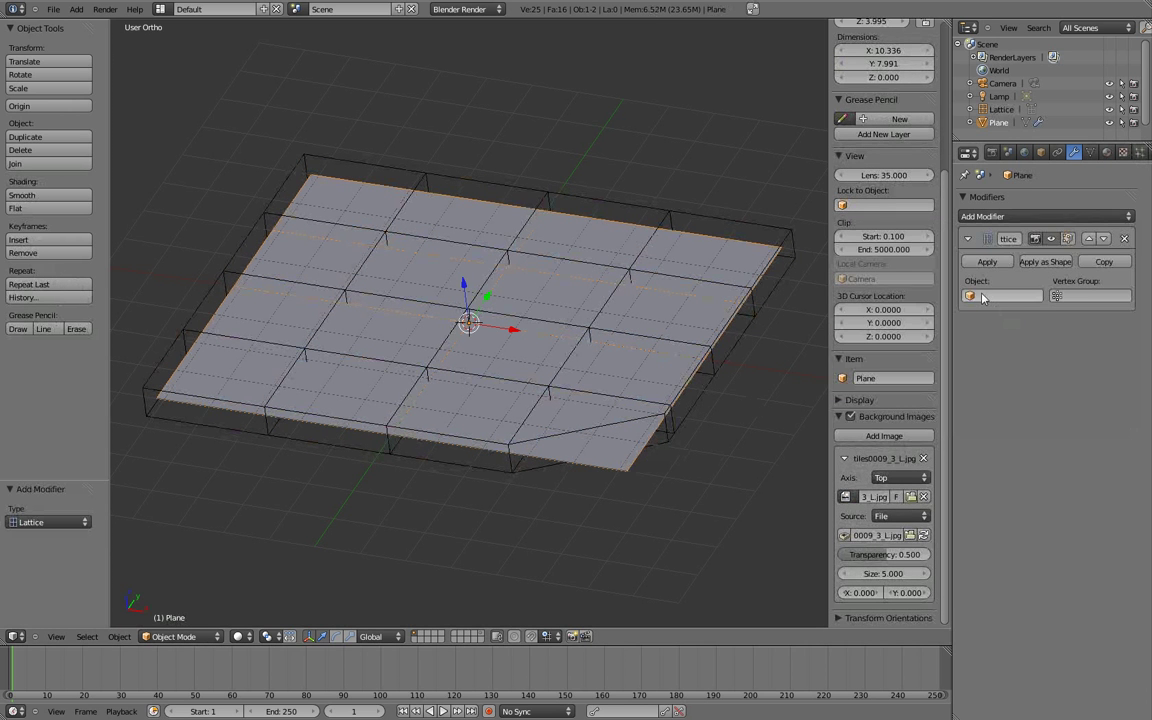
left_click(997, 296)
left_click(975, 316)
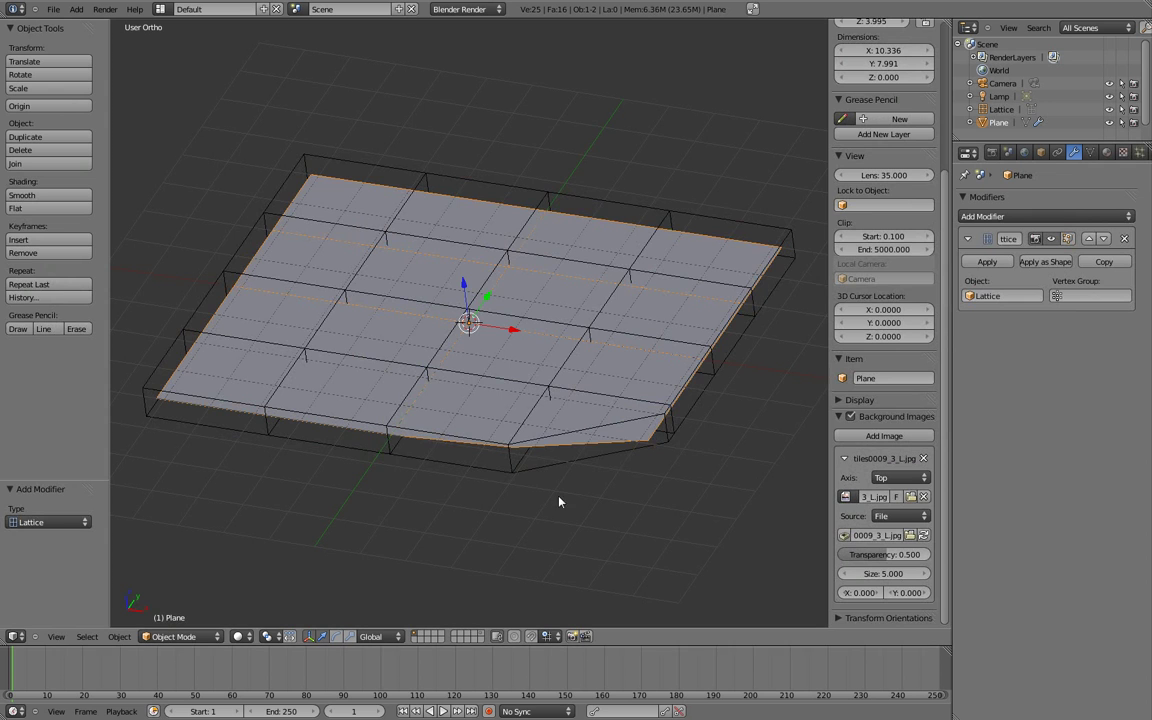
middle_click_drag(558, 501, 596, 539)
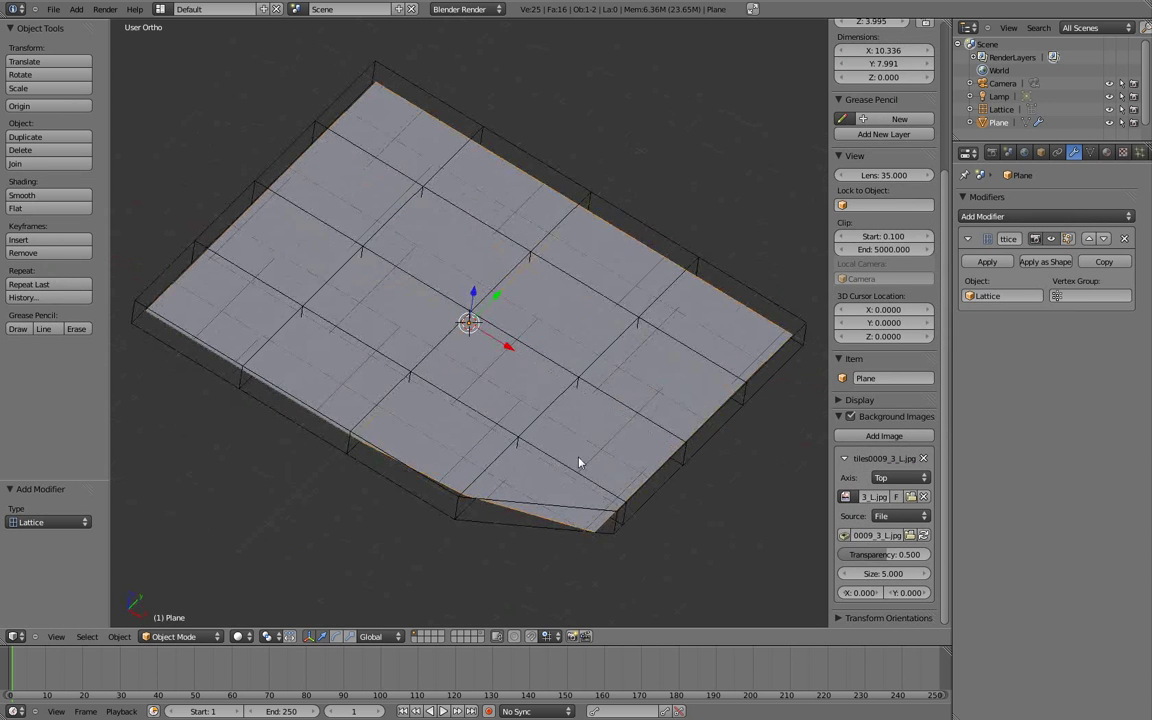
middle_click_drag(578, 462, 619, 399)
right_click(558, 481)
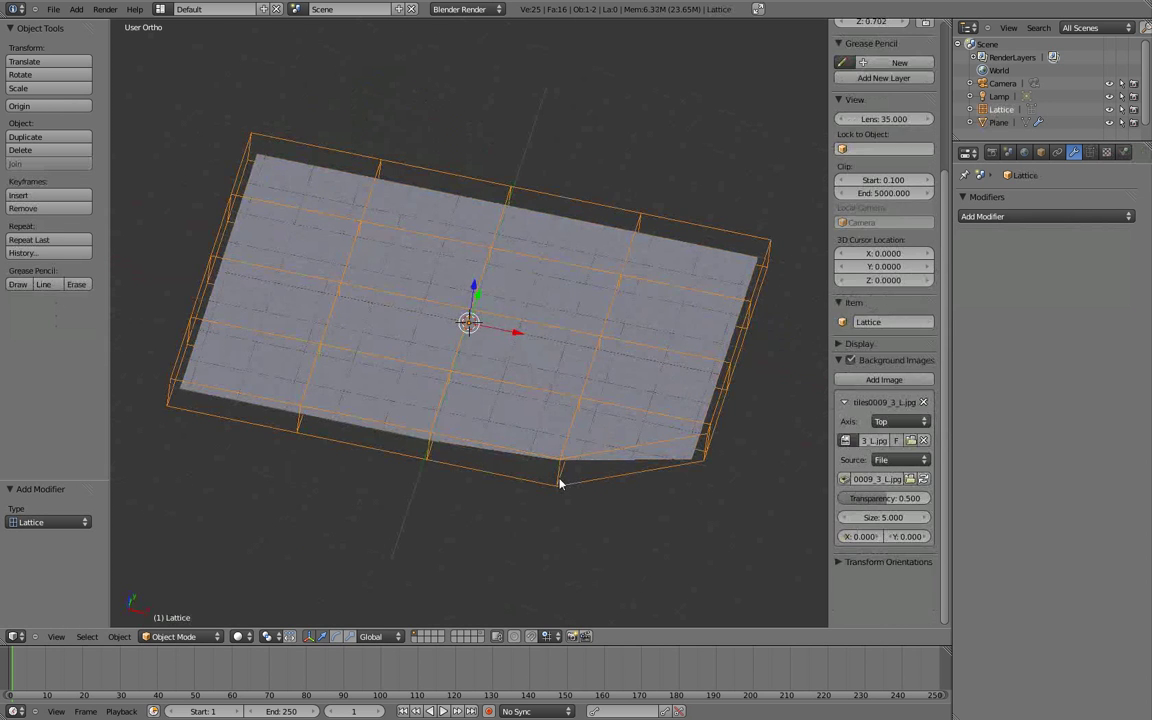
- Lower the lattice corner along Z, then nudge it inward in textured top view
key("Tab")
key("g")
key("z")
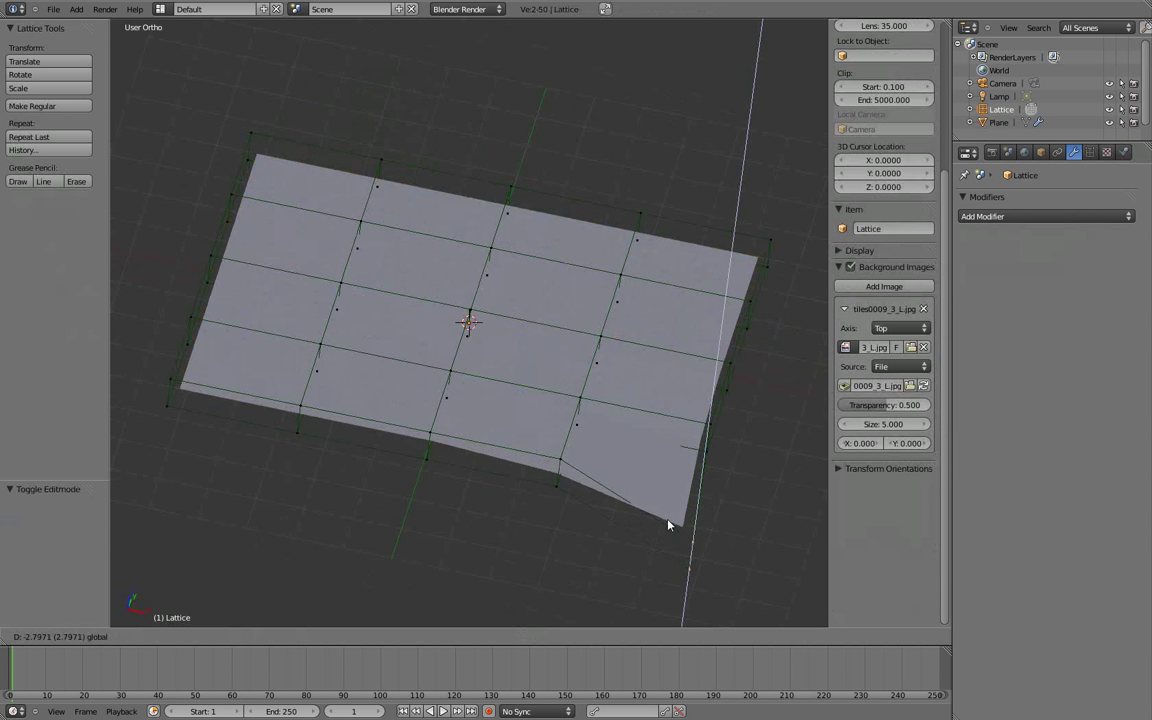
left_click(635, 473)
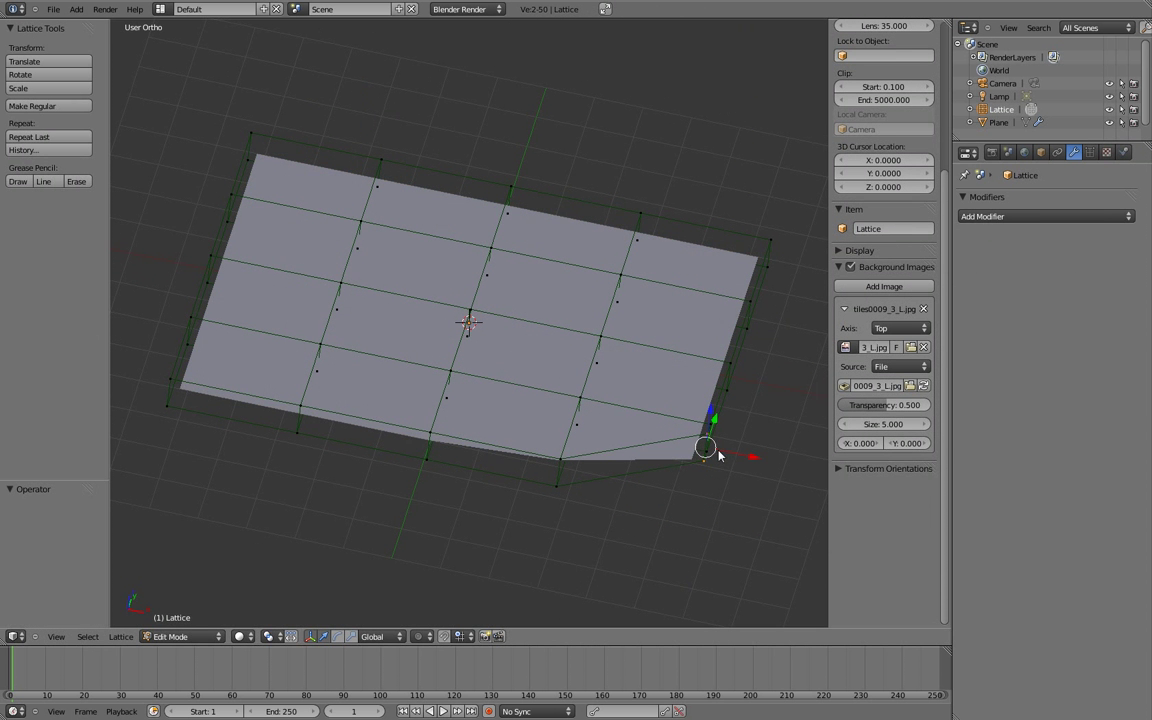
key("KP_7")
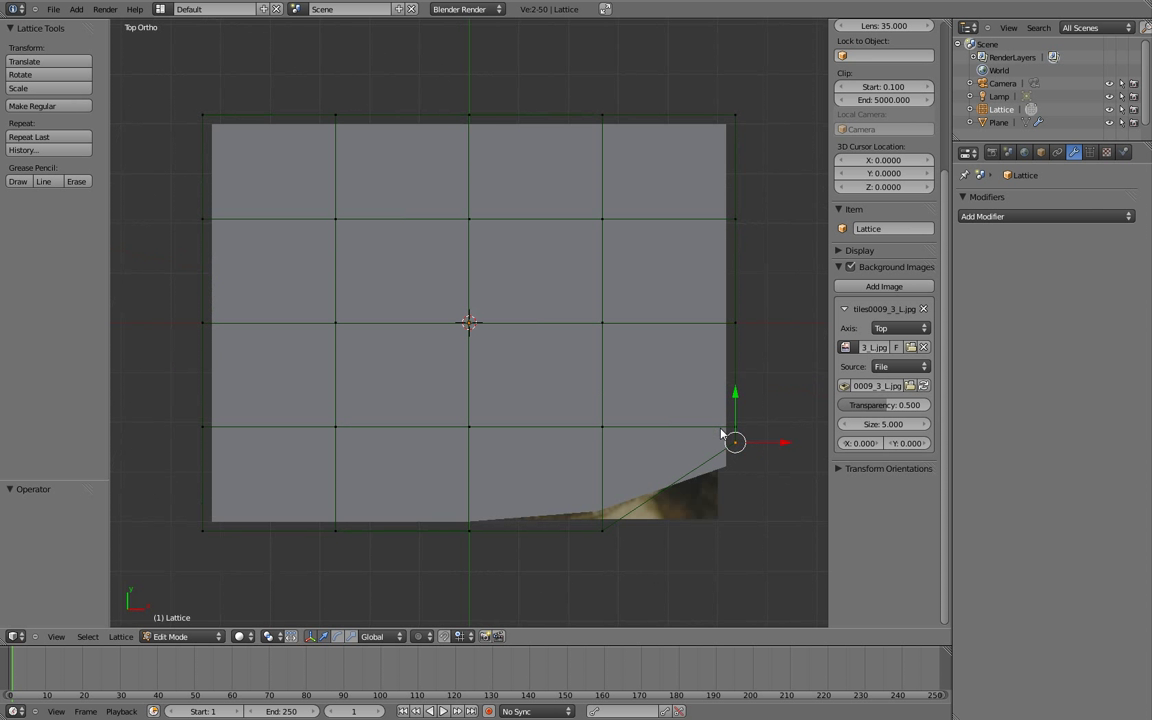
key("alt+z")
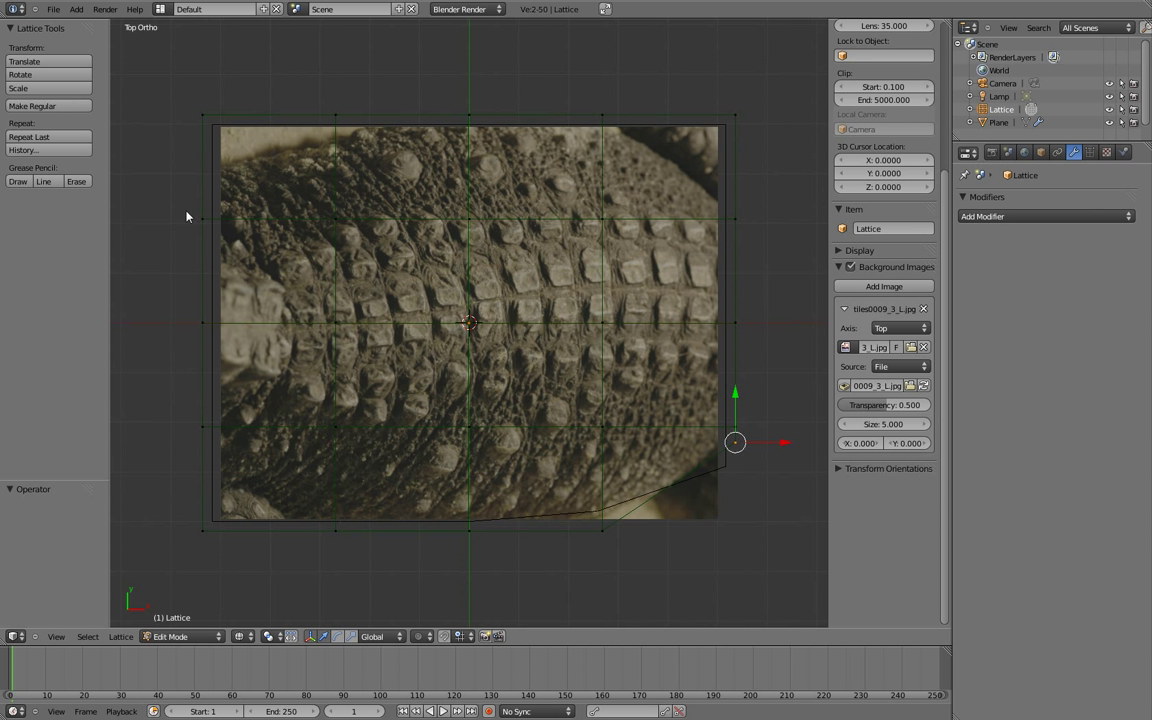
left_click_drag(752, 453, 750, 391)
key("a")
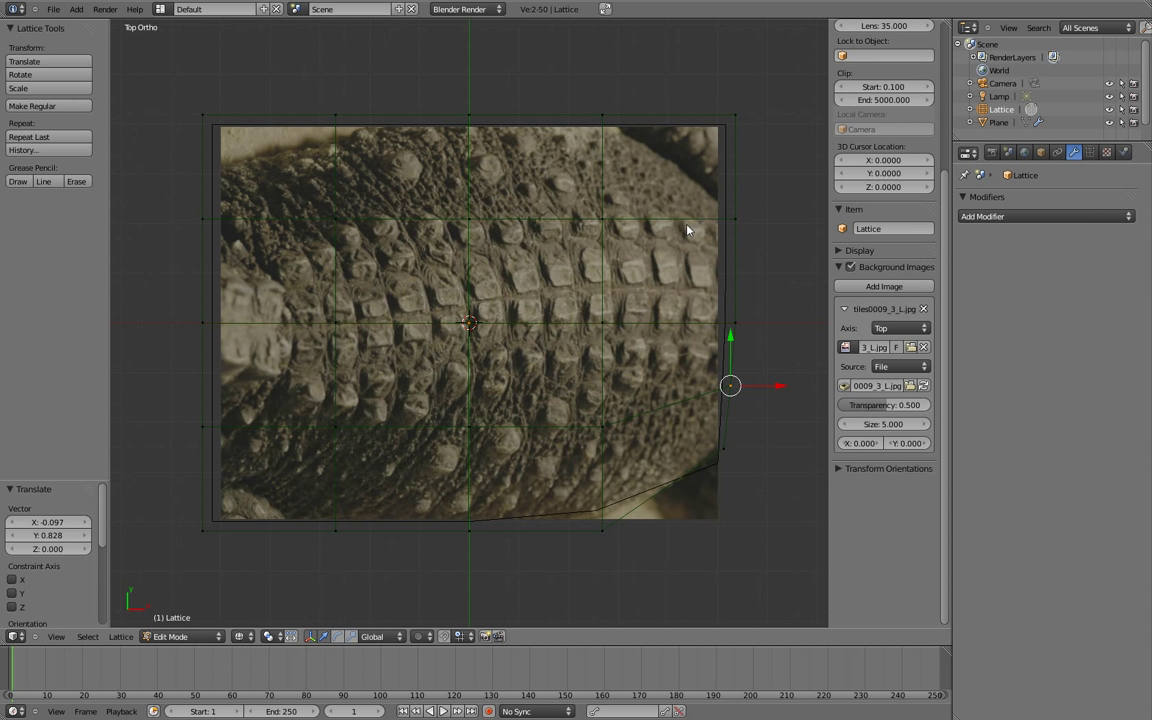
- Move the top-right lattice point inward to match the reference outline
key("a")
right_click(742, 122)
key("g")
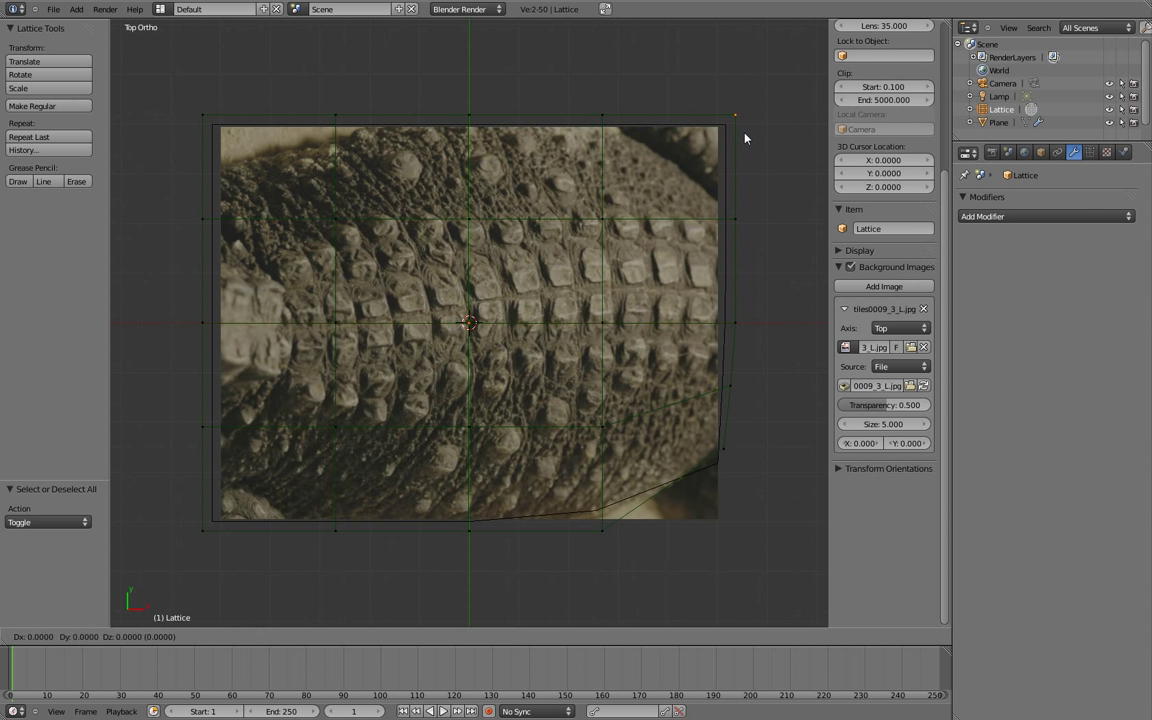
left_click(712, 184)
- Box-select the right-edge lattice points and shift them up-left
key("a")
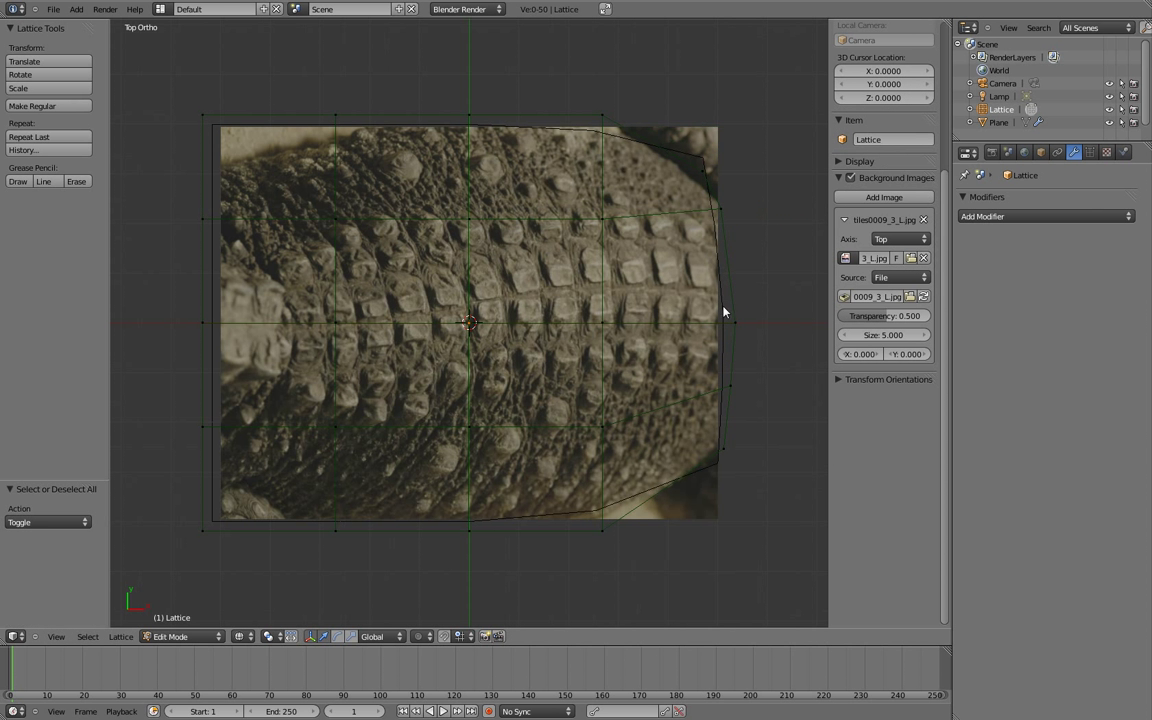
key("b")
left_click_drag(704, 368, 753, 404)
key("g")
left_click(745, 366)
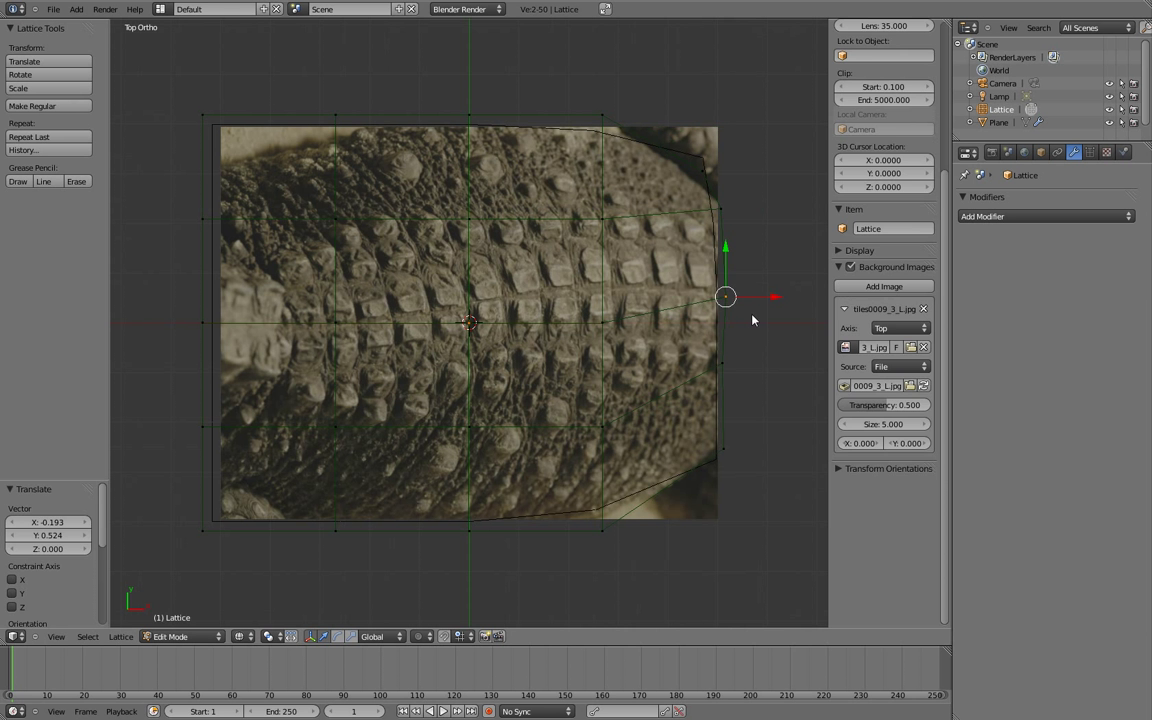
- Reposition an upper point and the bottom-left lattice point along the outline
key("a")
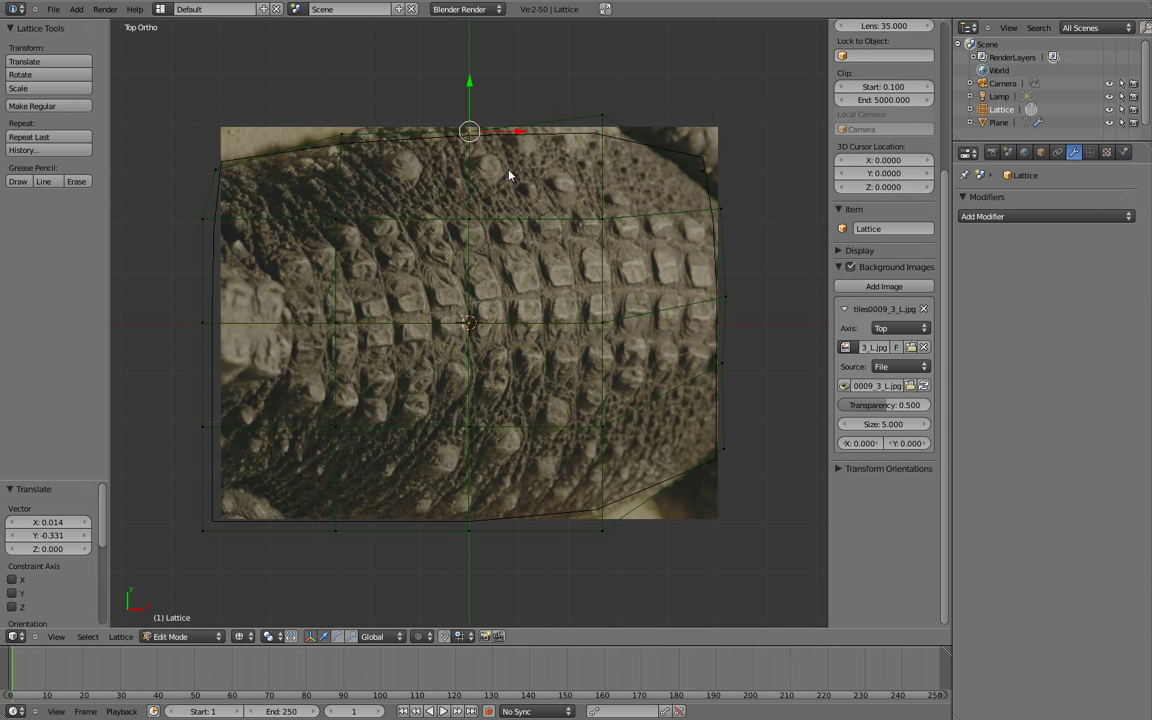
key("g")
left_click(655, 171)
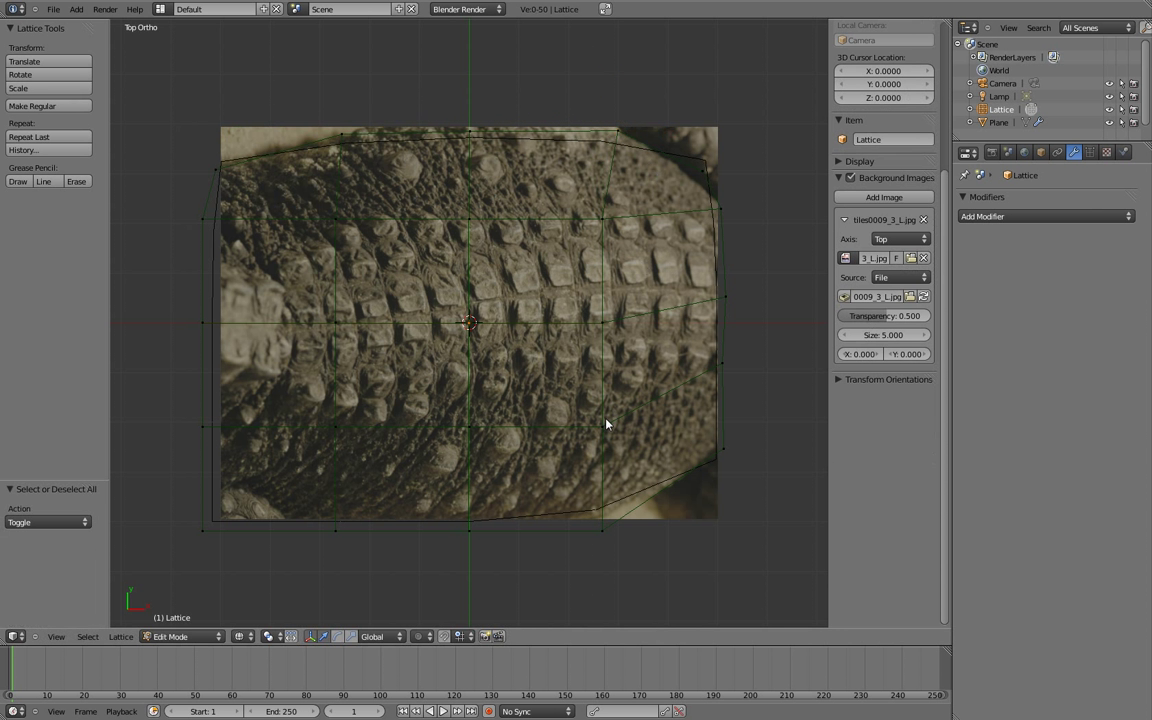
key("b")
left_click_drag(159, 507, 264, 576)
key("g")
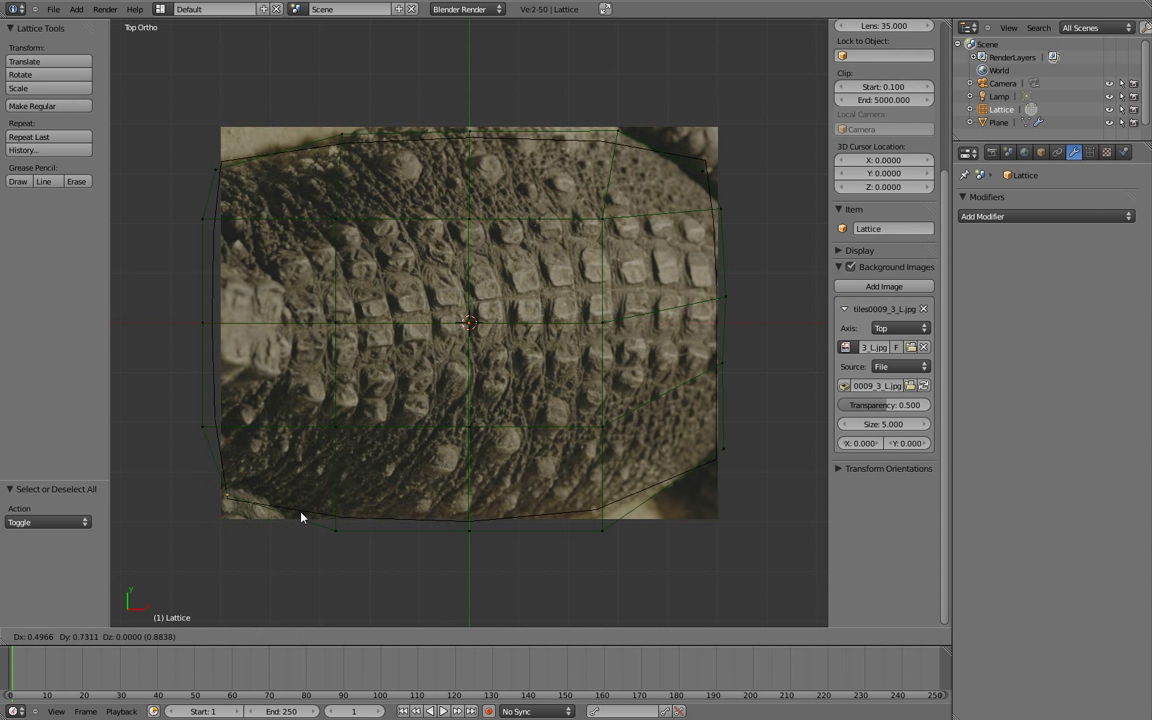
left_click(279, 516)
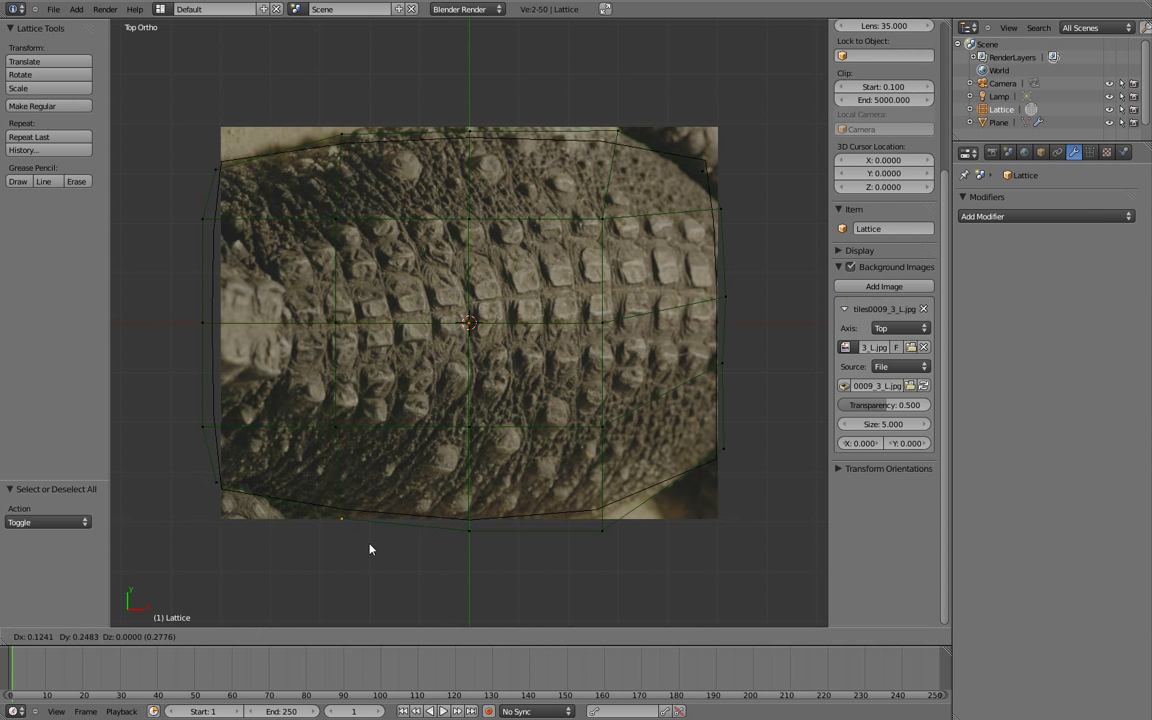
- Box-select the lower-right lattice point
key("a")
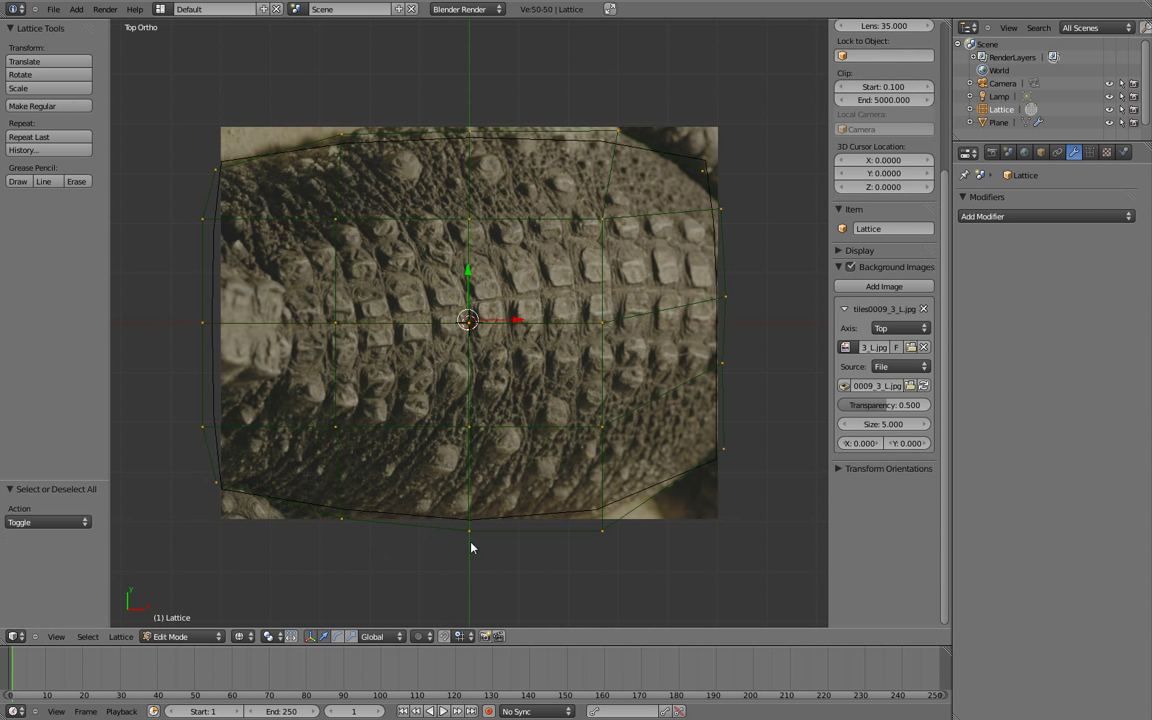
key("b")
key("a")
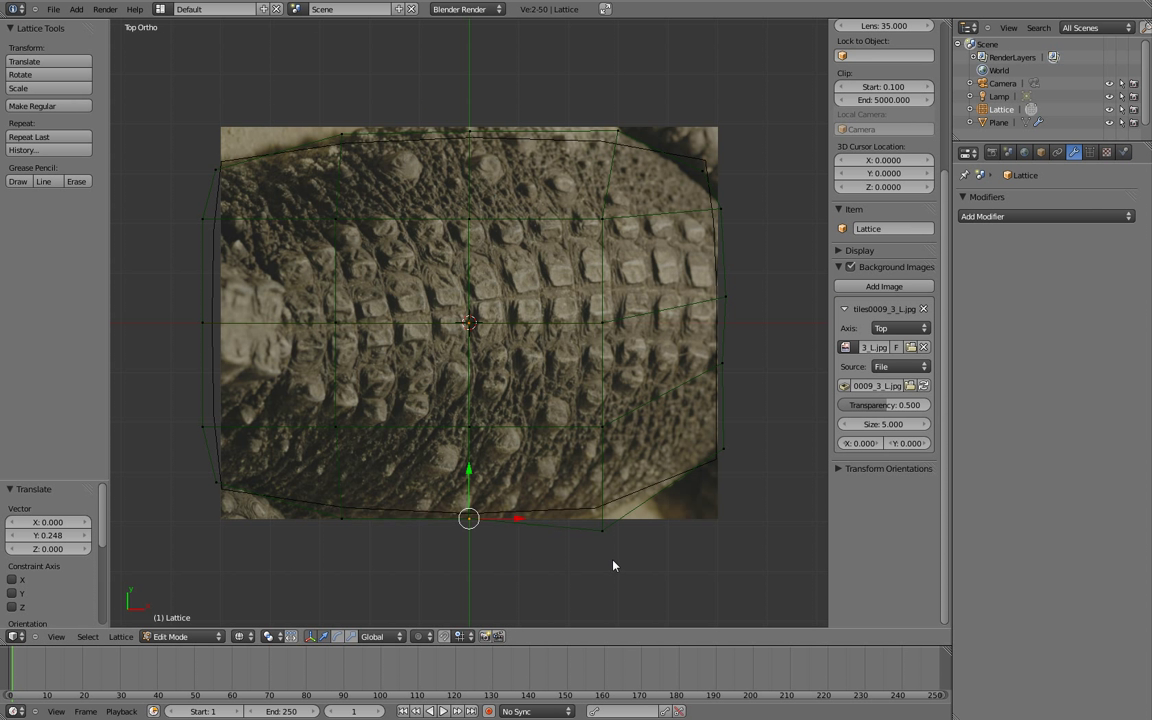
key("a")
key("b")
left_click_drag(589, 514, 642, 571)
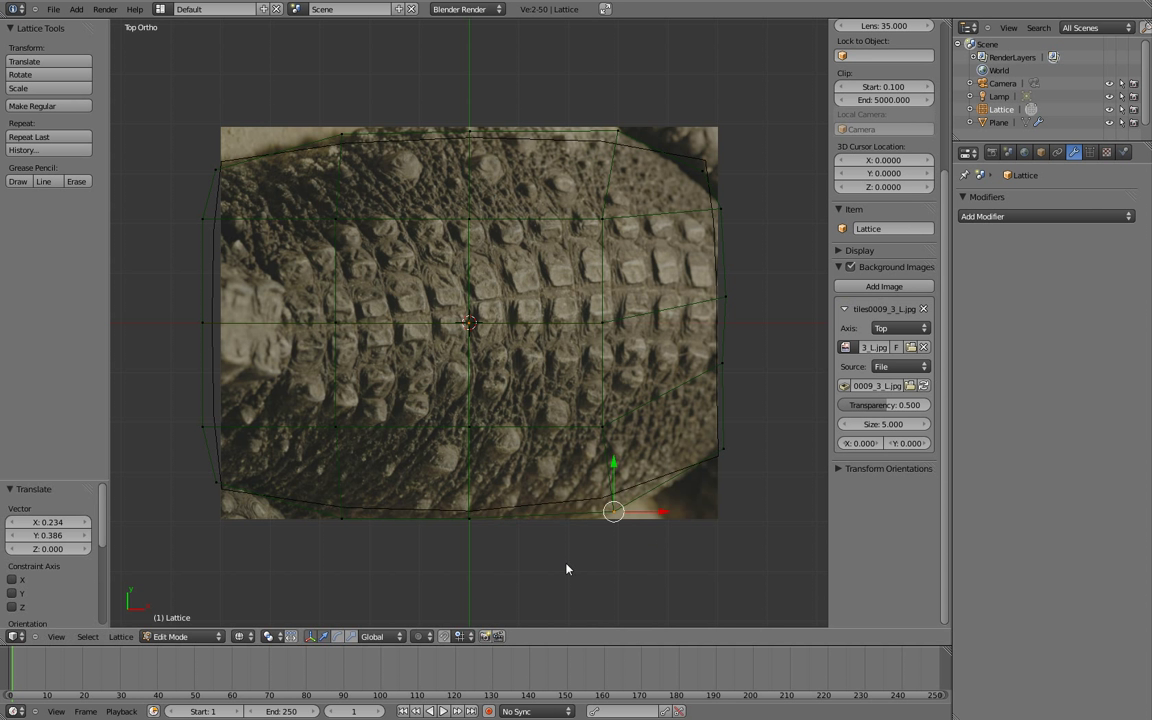
key("a")
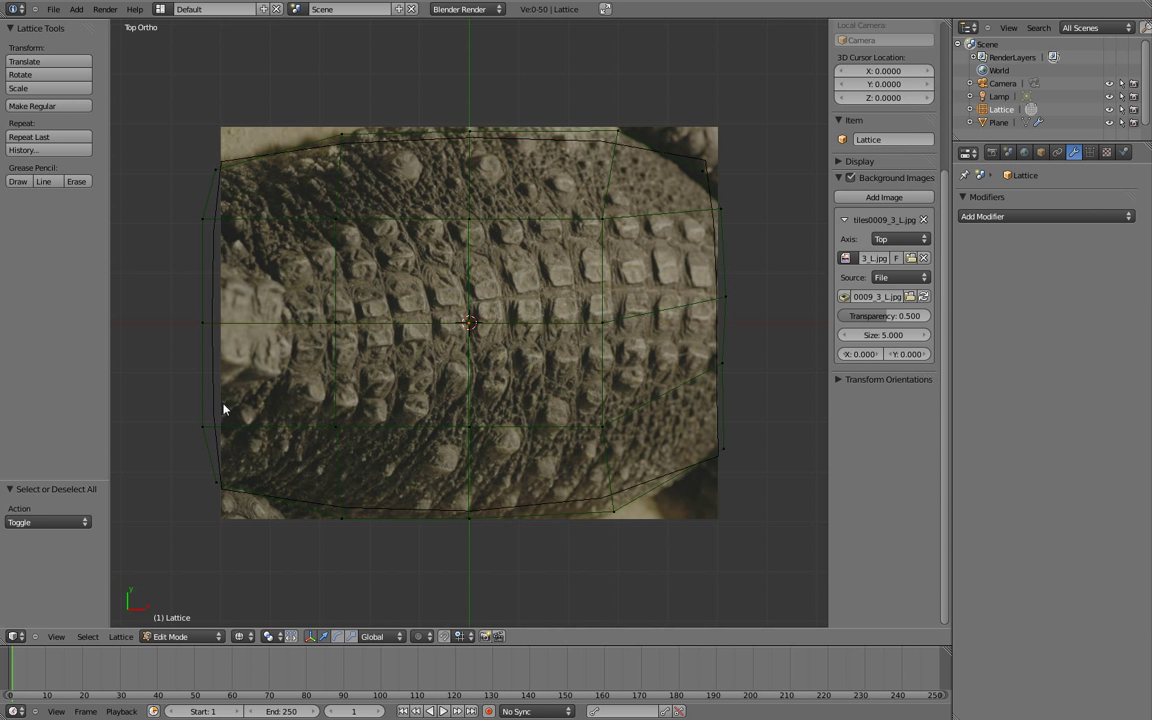
- Move the lower-left lattice point up and to the right
key("b")
left_click_drag(180, 411, 228, 442)
key("g")
left_click(261, 432)
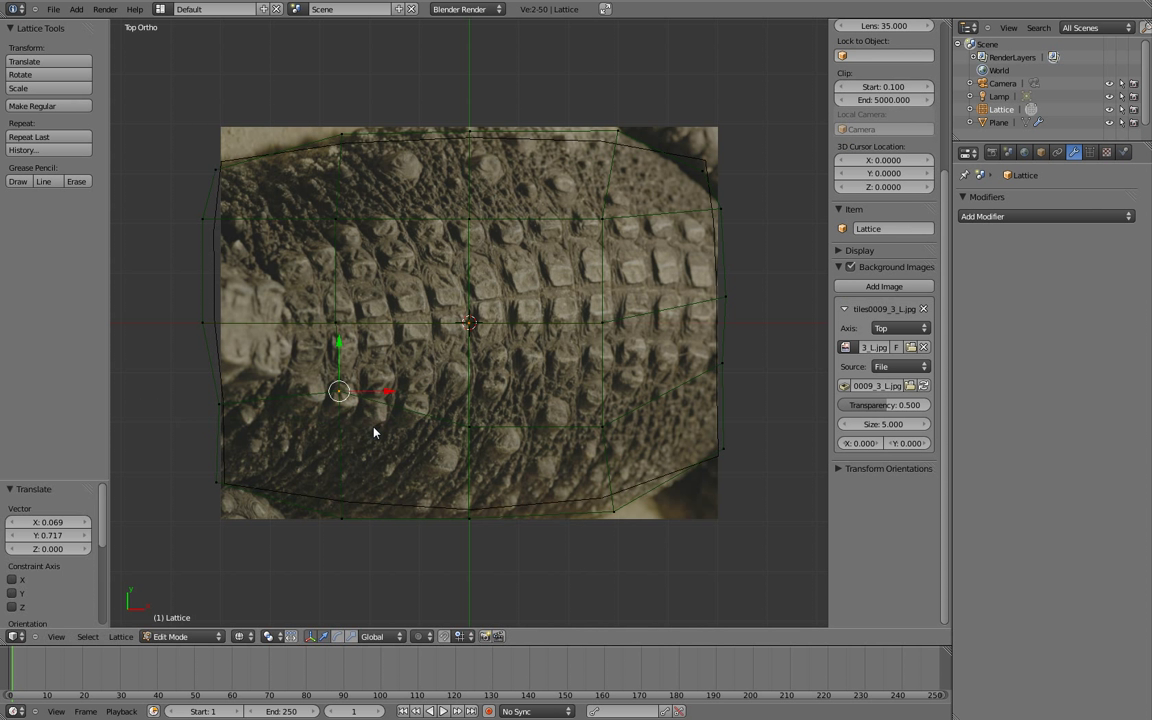
- Adjust a lattice point on the right side to follow the skin contour
key("a")
key("b")
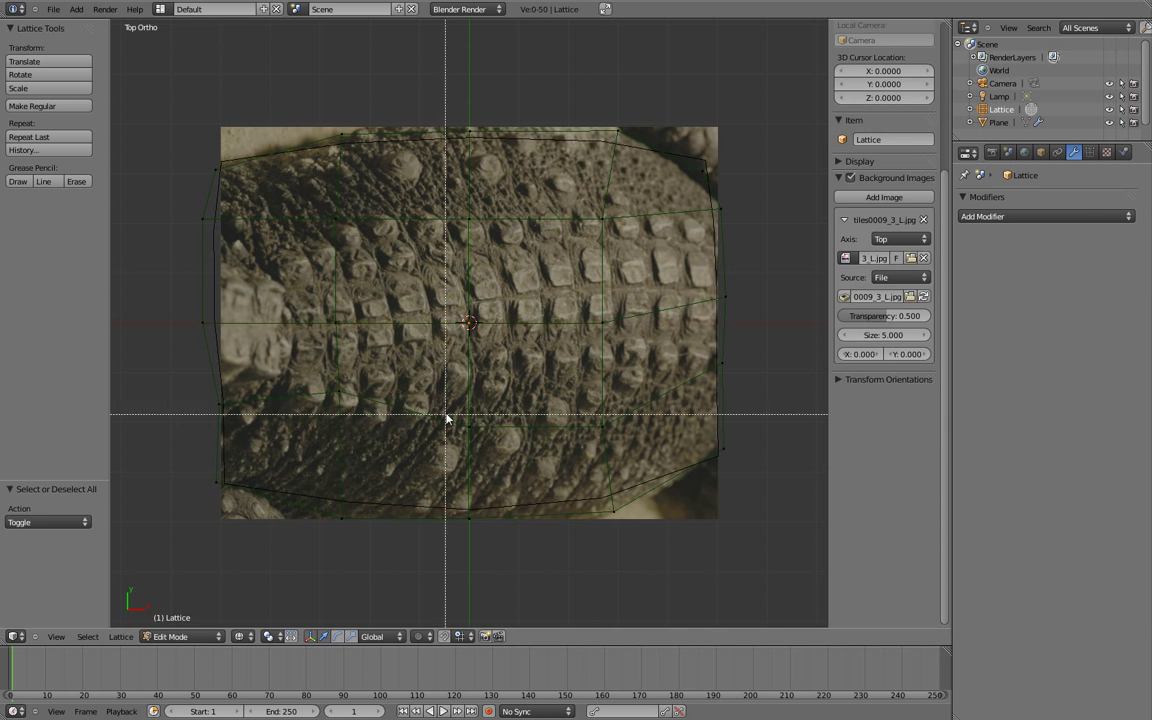
left_click_drag(585, 400, 620, 440)
key("g")
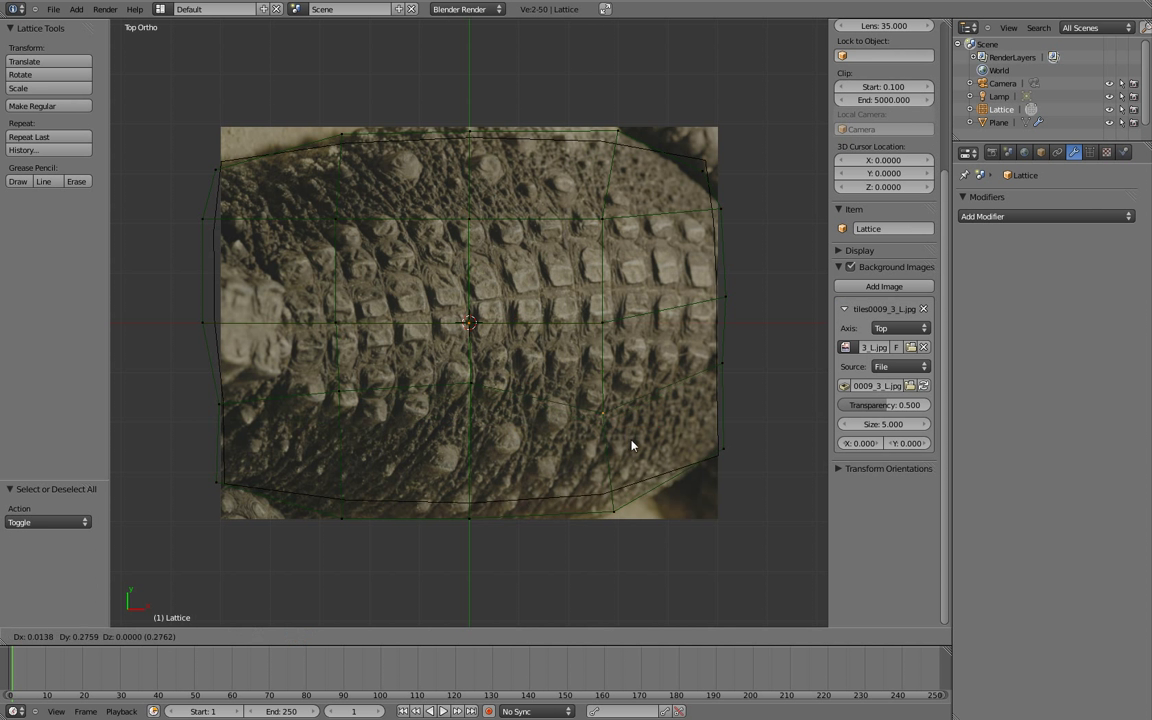
left_click(594, 421)
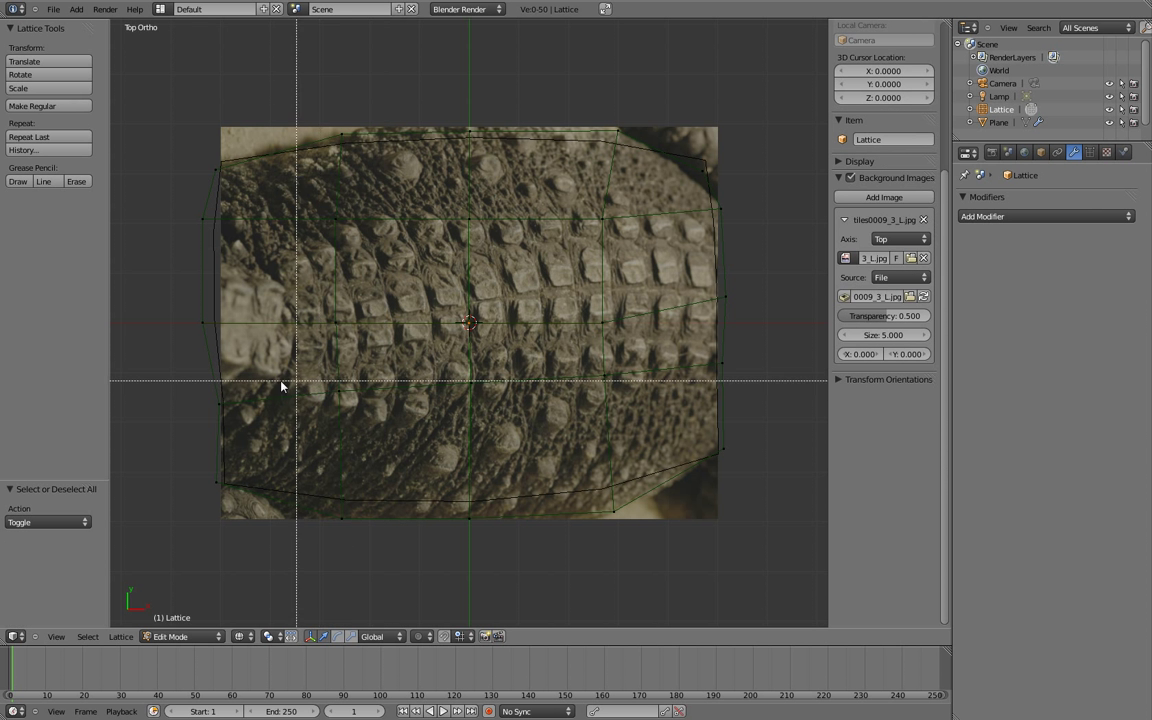
- Adjust a lower-left lattice point to follow the skin contour
key("a")
key("b")
left_click_drag(205, 393, 247, 430)
left_click_drag(247, 430, 247, 430)
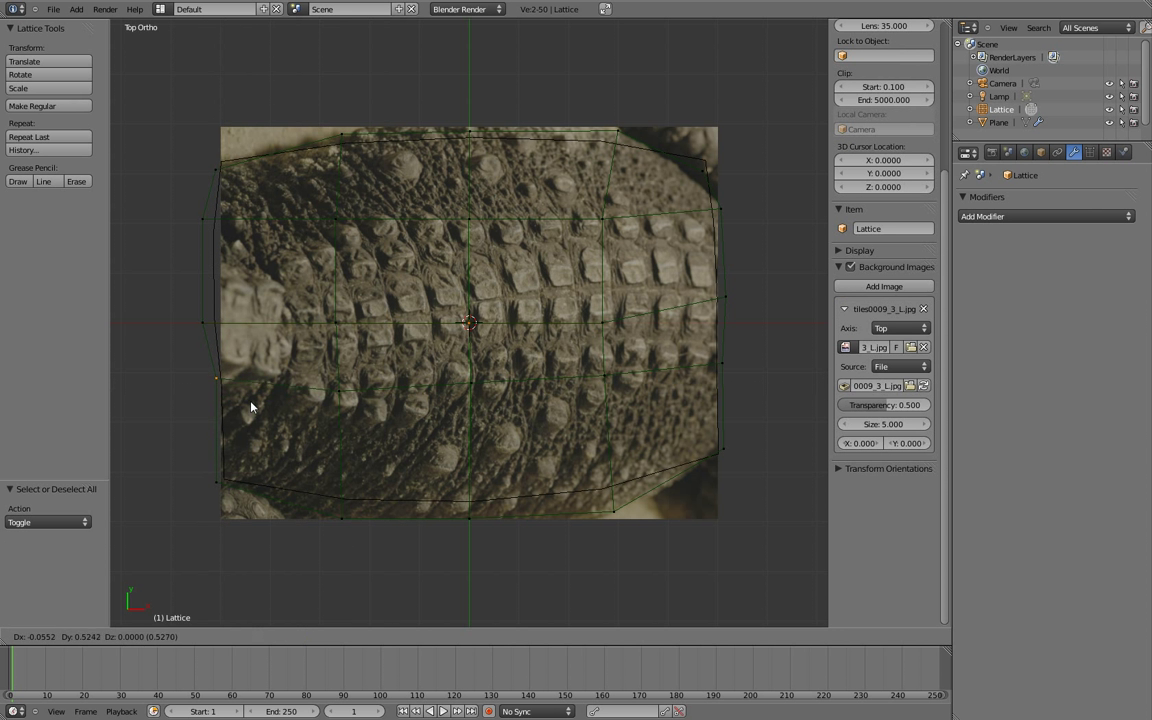
key("g")
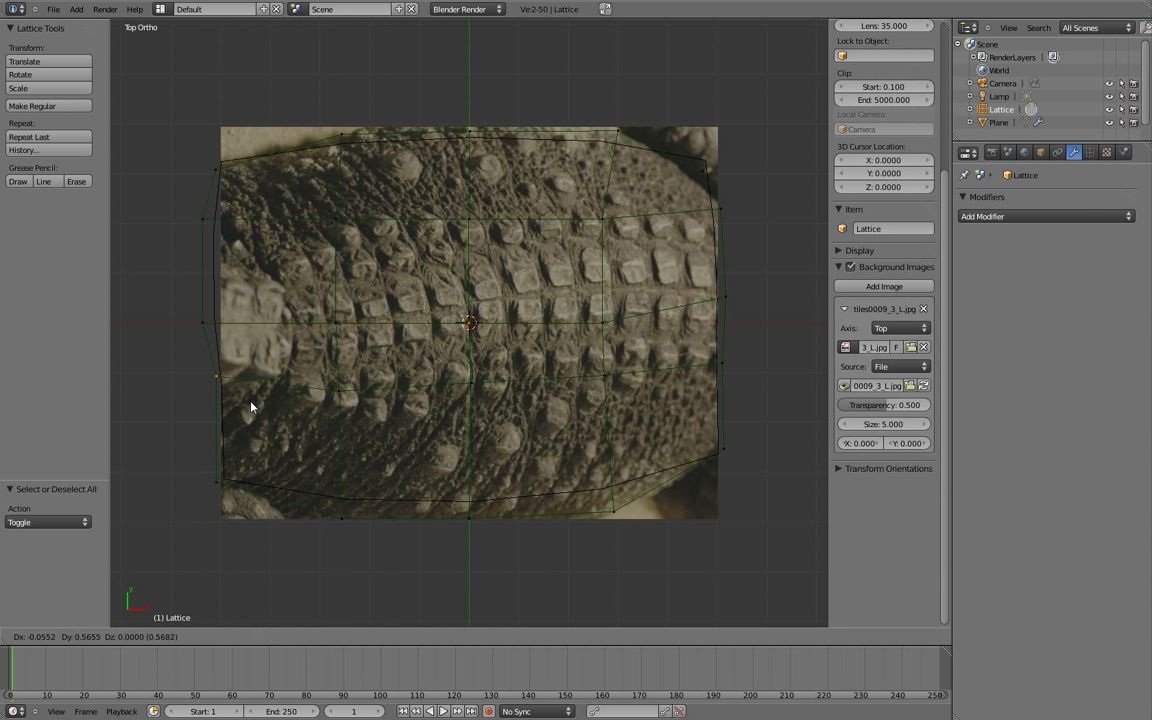
left_click(251, 407)
- Nudge the left-middle point up-right and move an interior point upward
key("a")
key("b")
left_click_drag(185, 314, 241, 327)
key("g")
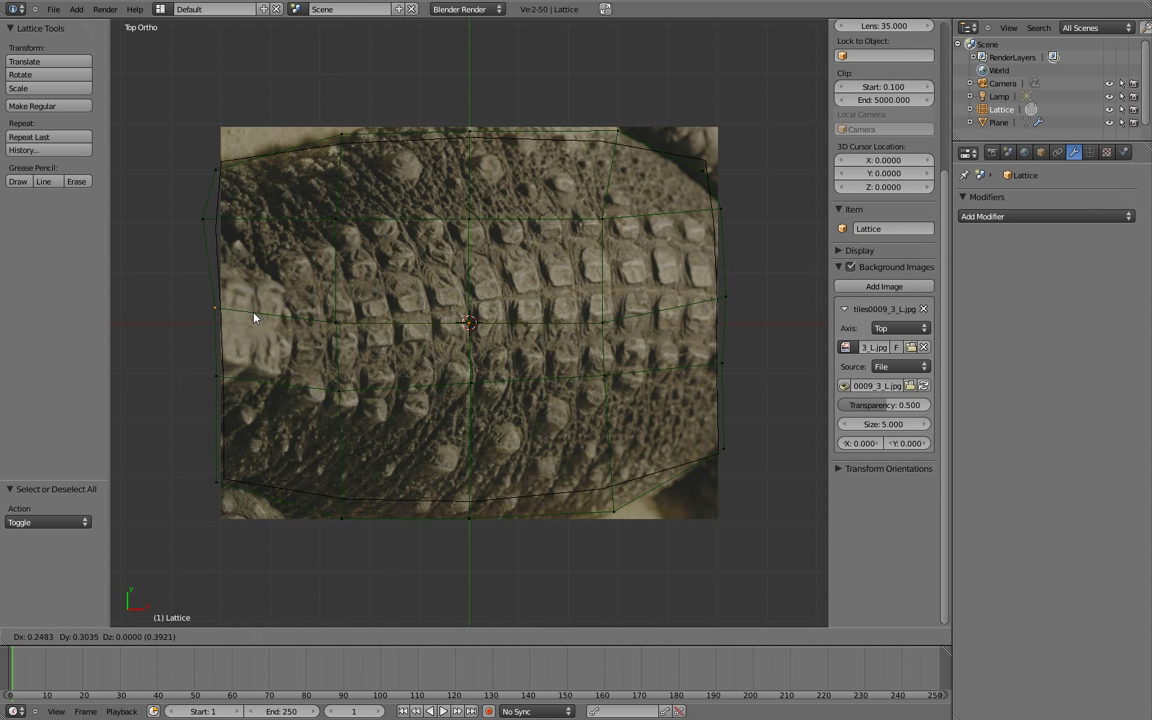
left_click(257, 314)
key("a")
right_click(335, 319)
key("g")
left_click(386, 334)
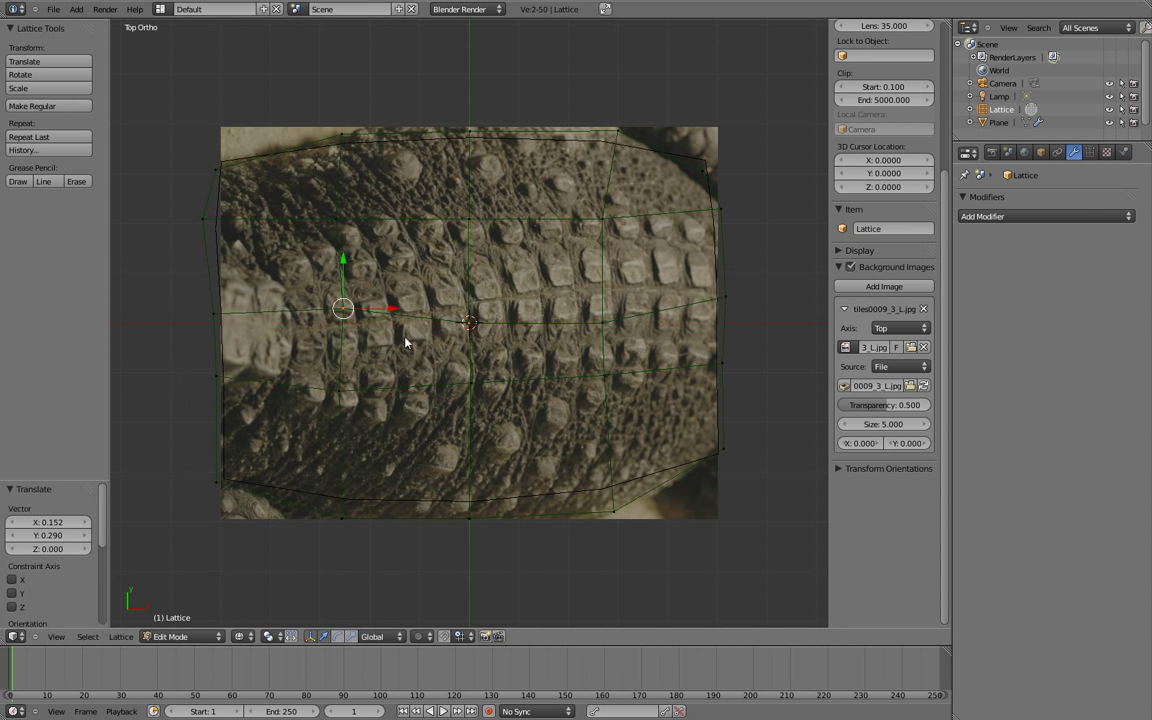
- Try box-selecting central lattice points and one right of centre
key("a")
key("b")
left_click_drag(455, 310, 512, 352)
key("a")
key("b")
left_click_drag(455, 299, 490, 342)
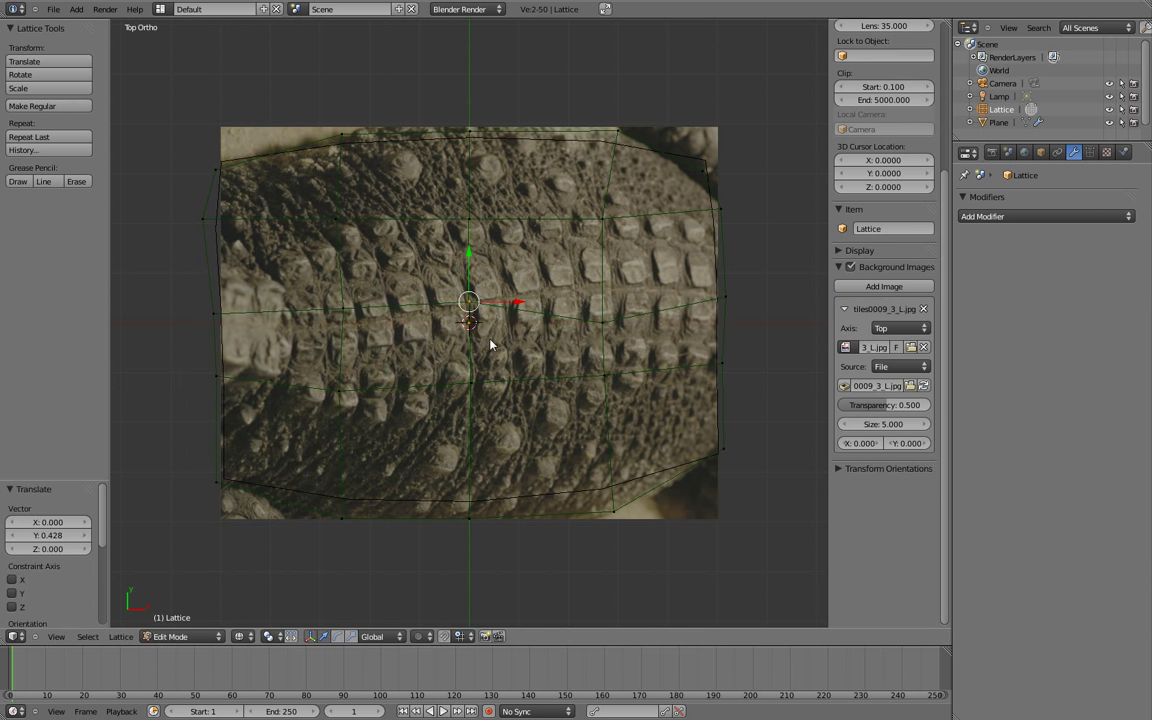
key("a")
key("b")
left_click_drag(578, 298, 640, 280)
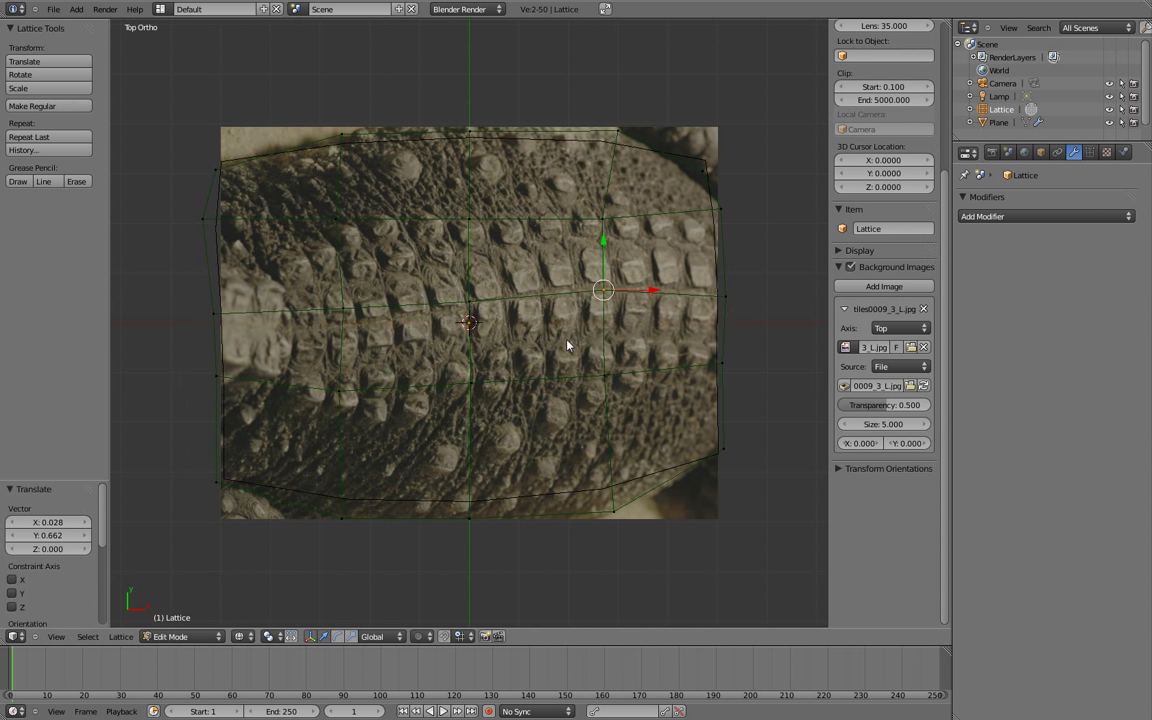
- Move the left-edge lattice point to its new position along the outline
key("a")
key("b")
left_click_drag(187, 237, 230, 200)
key("g")
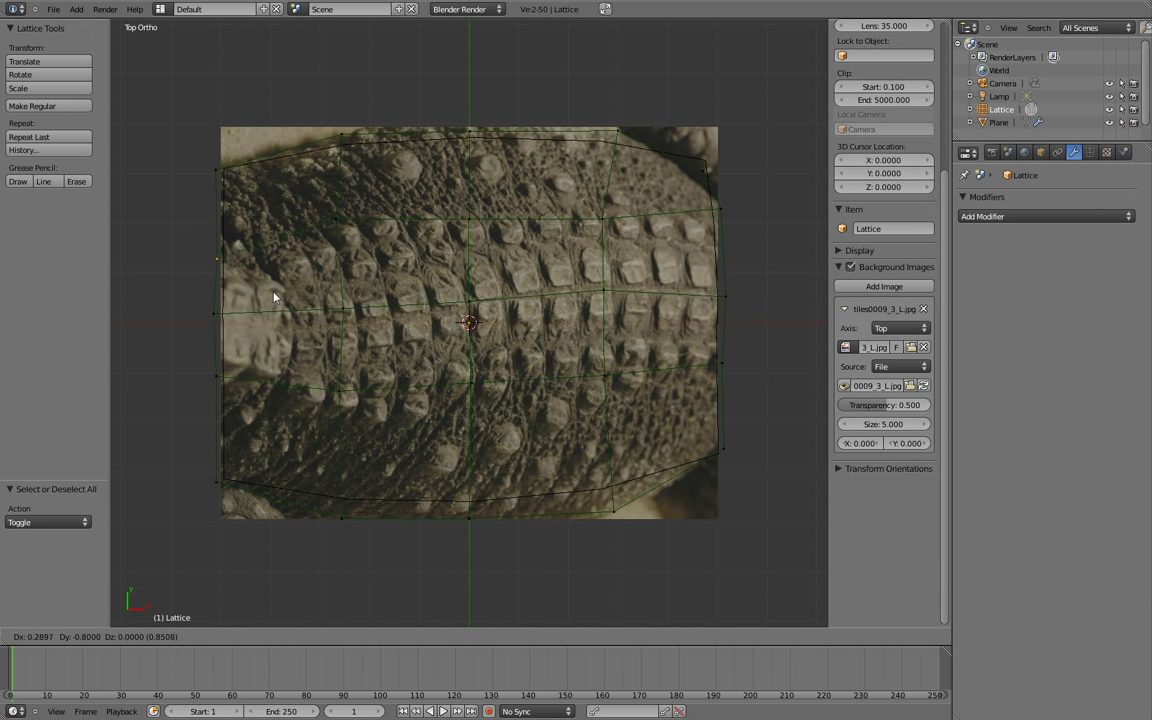
left_click(273, 297)
- Circle-select the upper lattice row, then view the deformed plane at an angle in Solid shading
key("c")
left_click(336, 216)
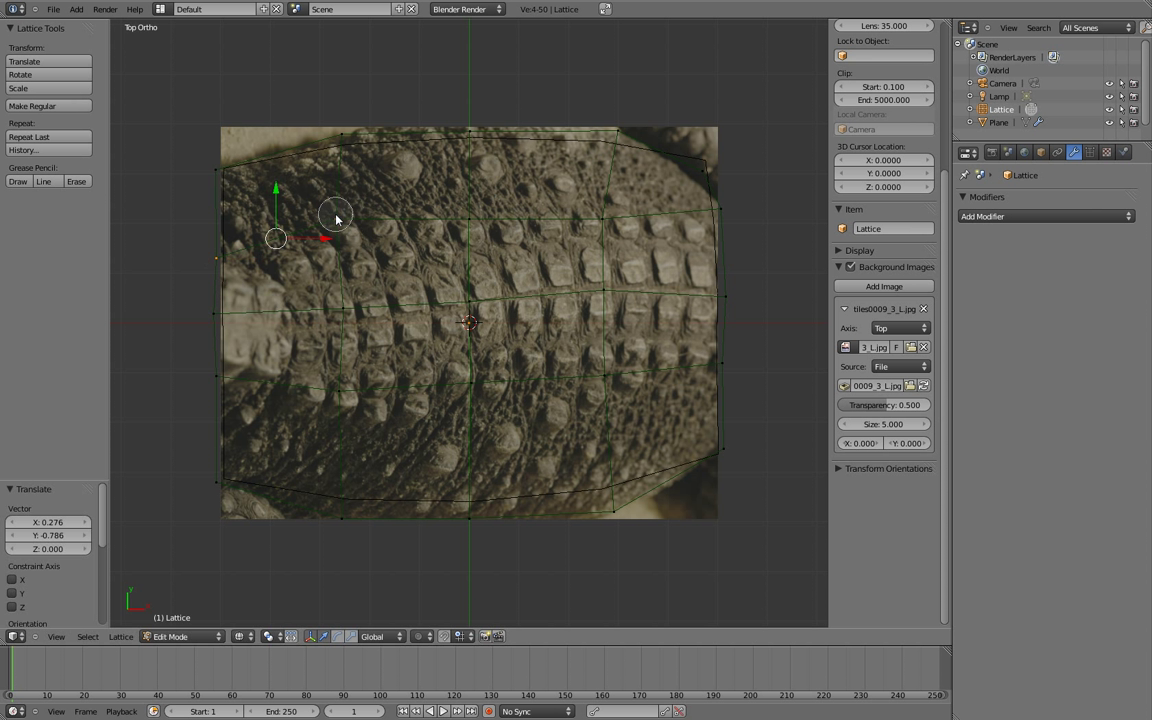
left_click_drag(344, 222, 546, 195)
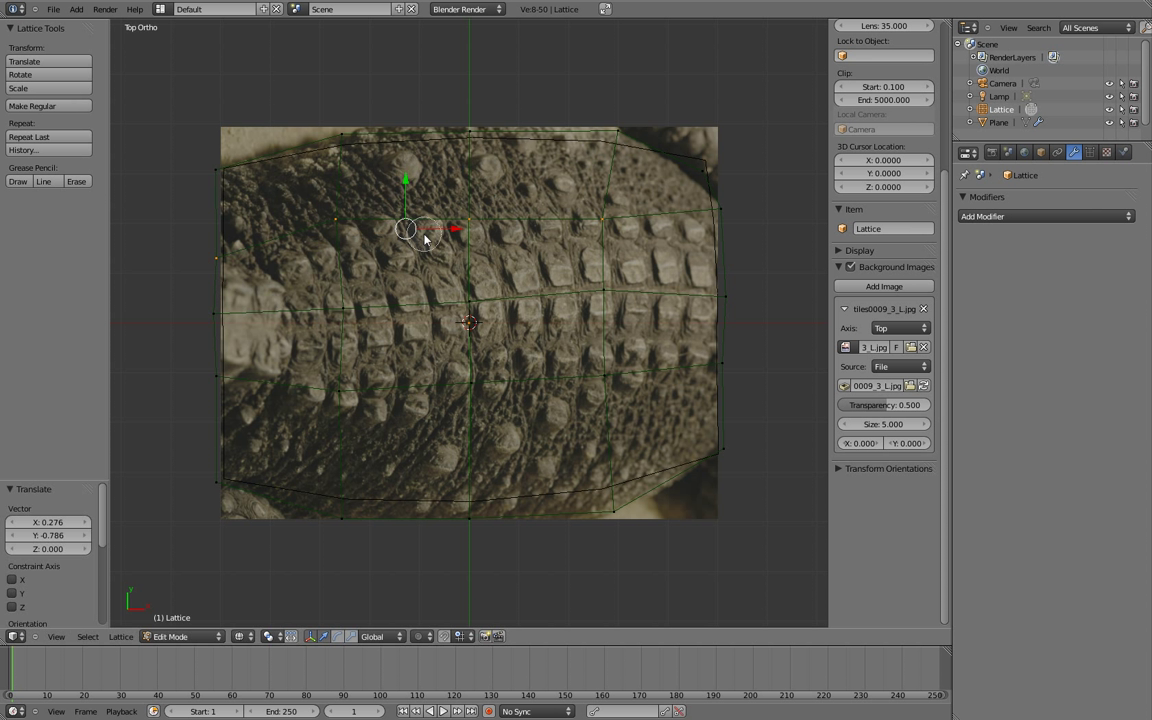
key("a")
key("b")
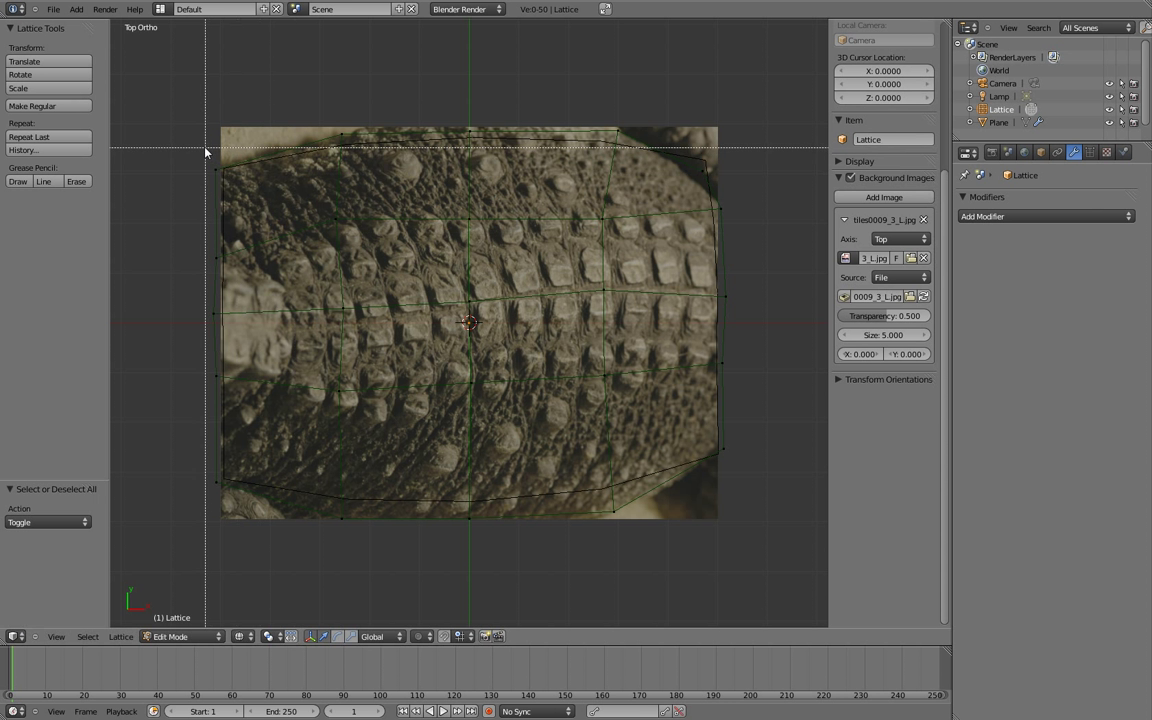
key("Escape")
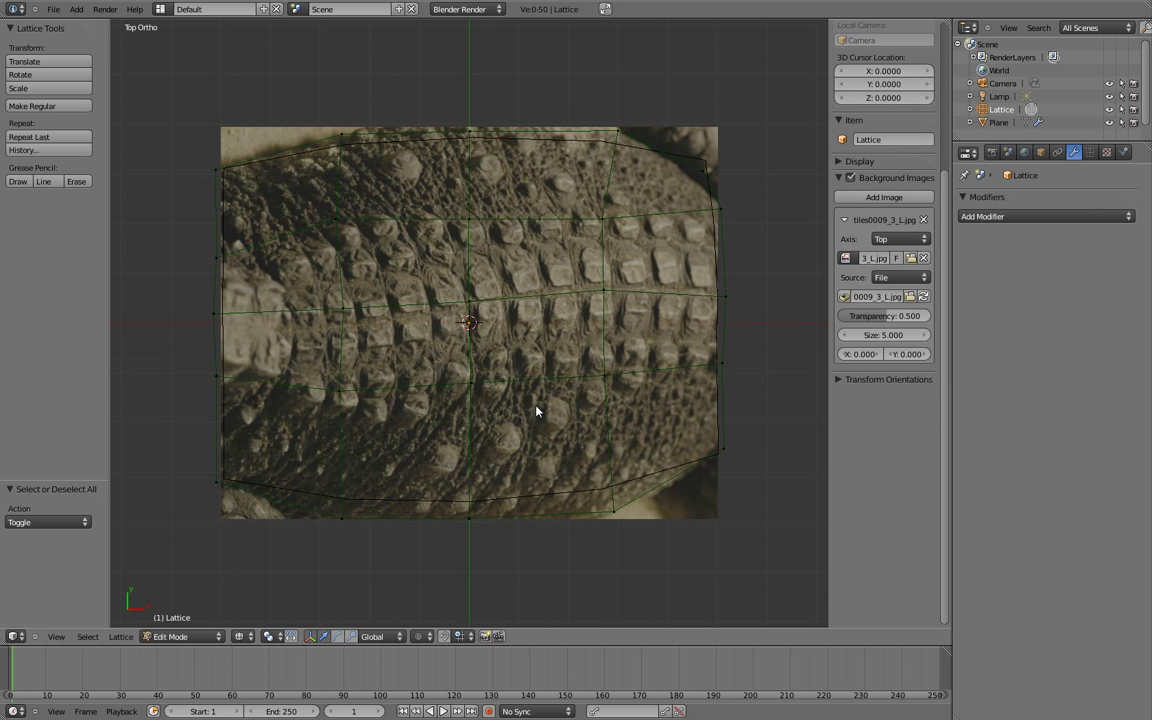
mouse_move(537, 411)
middle_mouse_down()
mouse_move(470, 401)
mouse_move(435, 306)
mouse_move(381, 245)
mouse_move(681, 378)
mouse_move(329, 287)
mouse_move(399, 366)
mouse_move(280, 411)
middle_mouse_up()
key("z")
- Move the bottom-left lattice corner up along the Y axis
key("a")
- Adjust the top-left lattice corner along the Y axis
key("a")
right_click(263, 511)
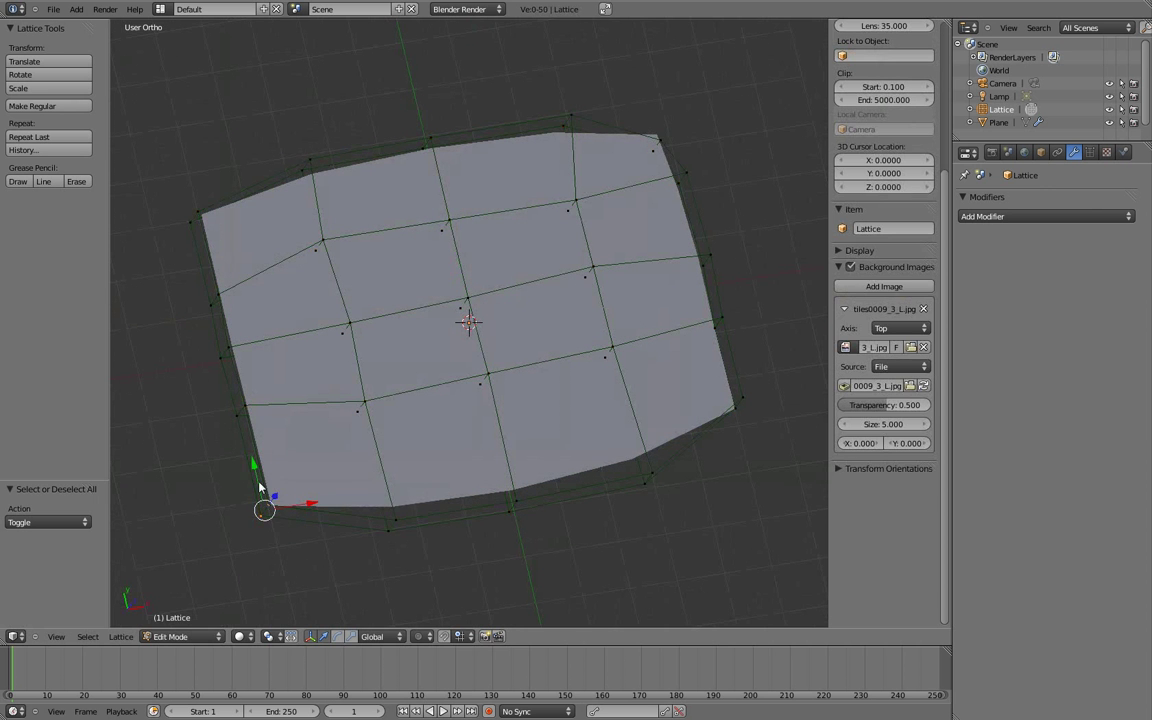
key("g")
key("y")
left_click(255, 425)
- Move the top-right lattice corner down along Y, viewing from above
key("a")
right_click(200, 230)
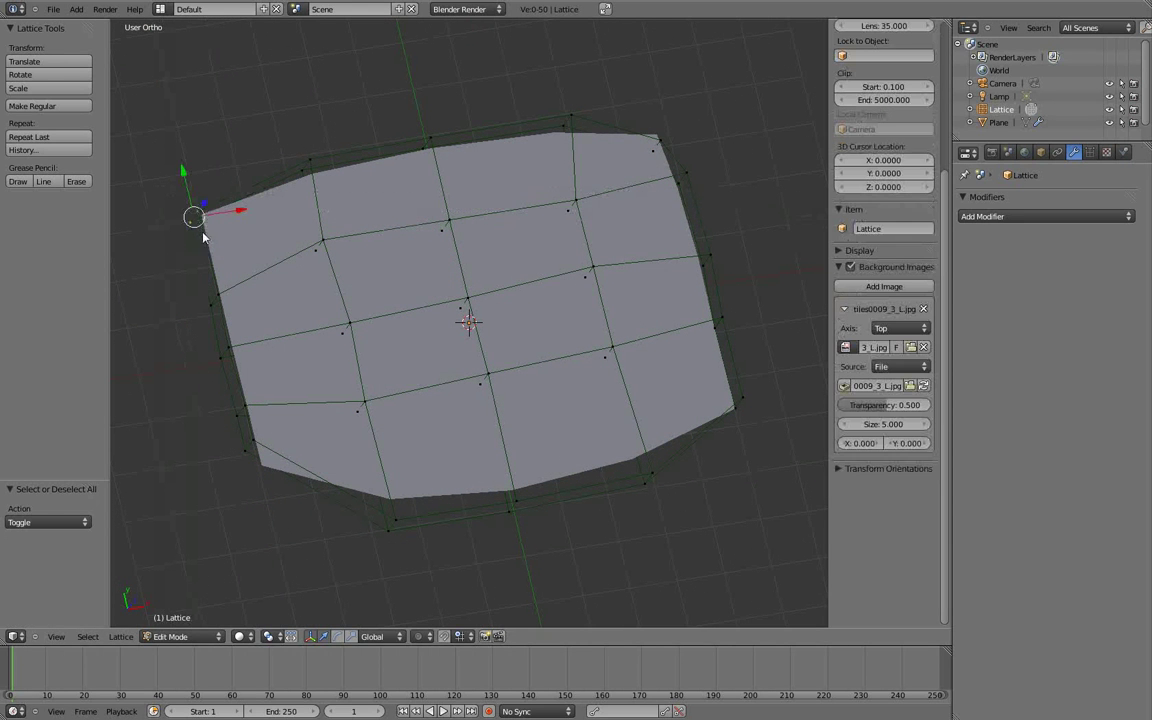
key("g")
key("y")
left_click(197, 238)
key("a")
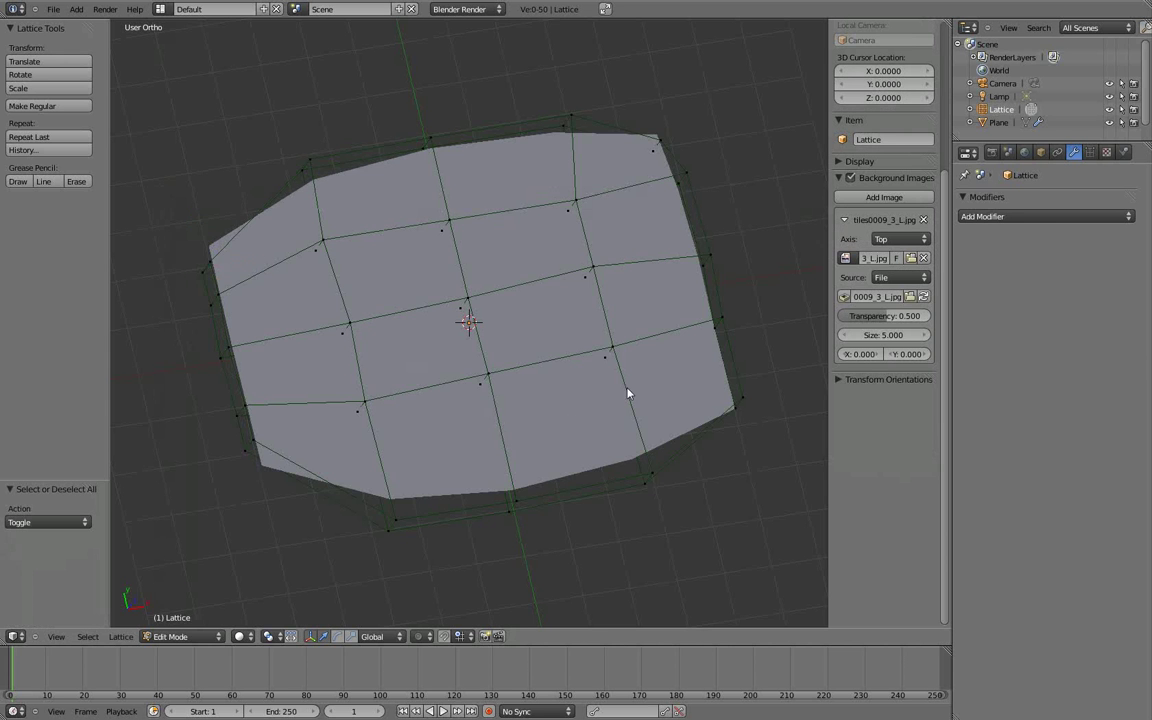
middle_click_drag(628, 393, 443, 487)
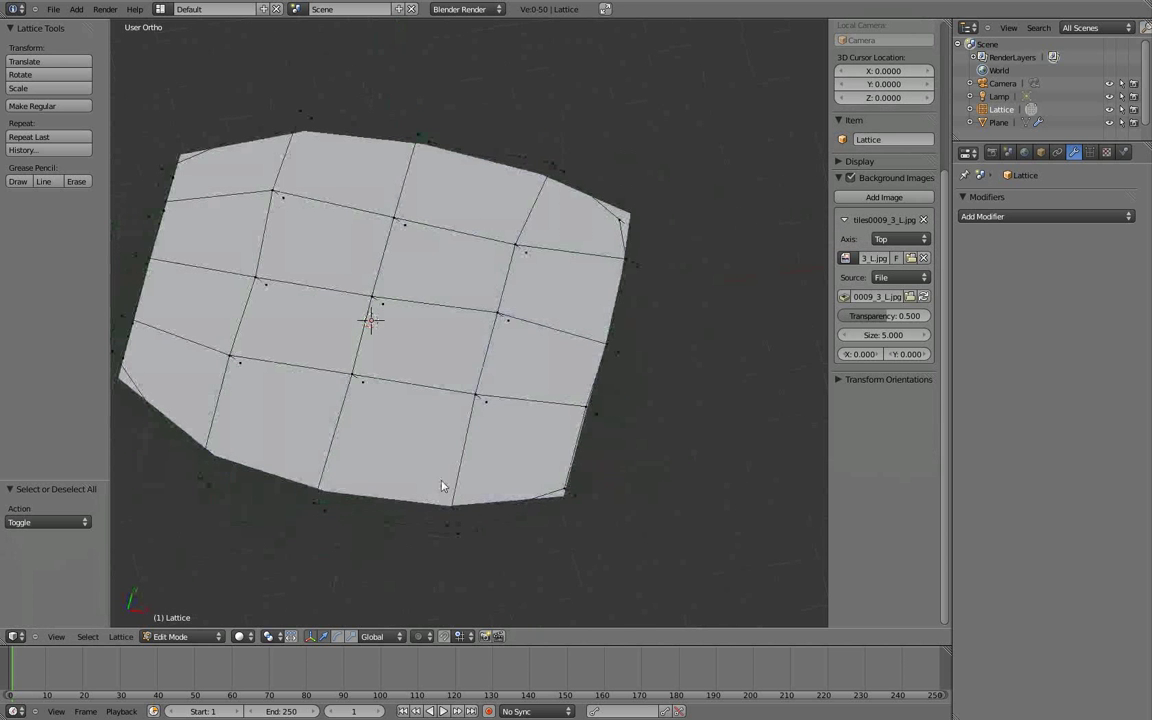
right_click(621, 221)
left_click(641, 188)
key("g")
key("y")
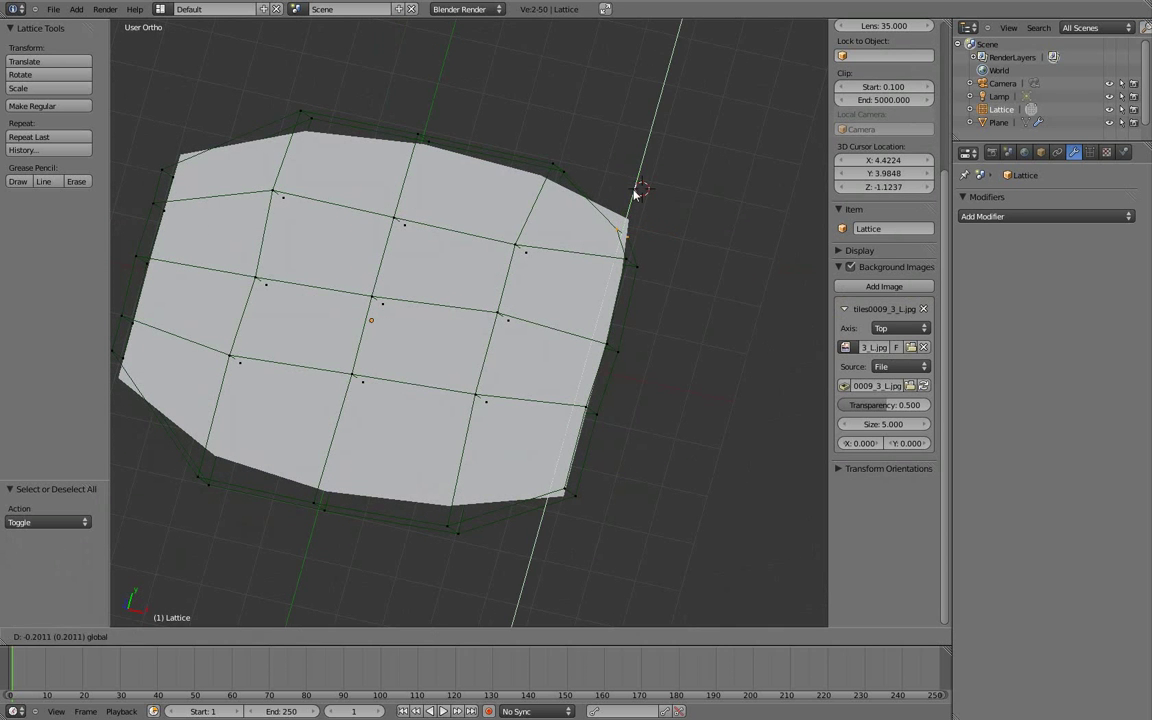
left_click(638, 249)
- Shift a right-edge lattice point 0.520 along the Y axis
key("b")
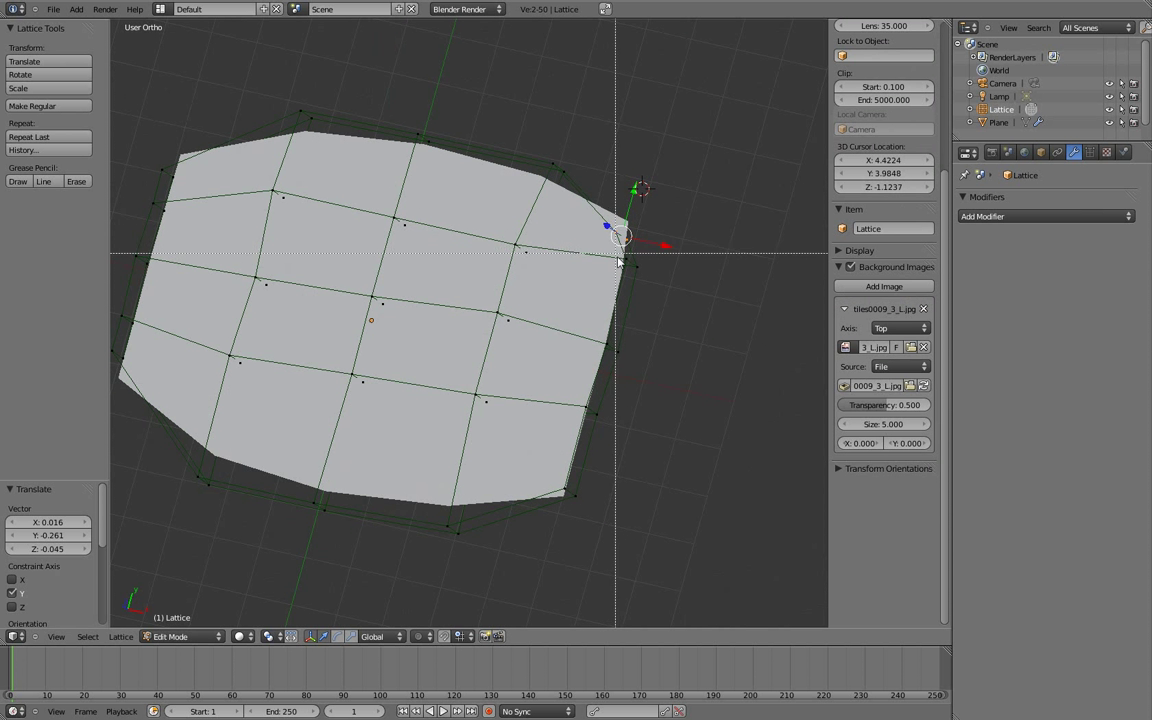
left_click_drag(614, 250, 677, 293)
key("a")
key("b")
left_click_drag(625, 244, 675, 295)
key("g")
key("y")
left_click(641, 254)
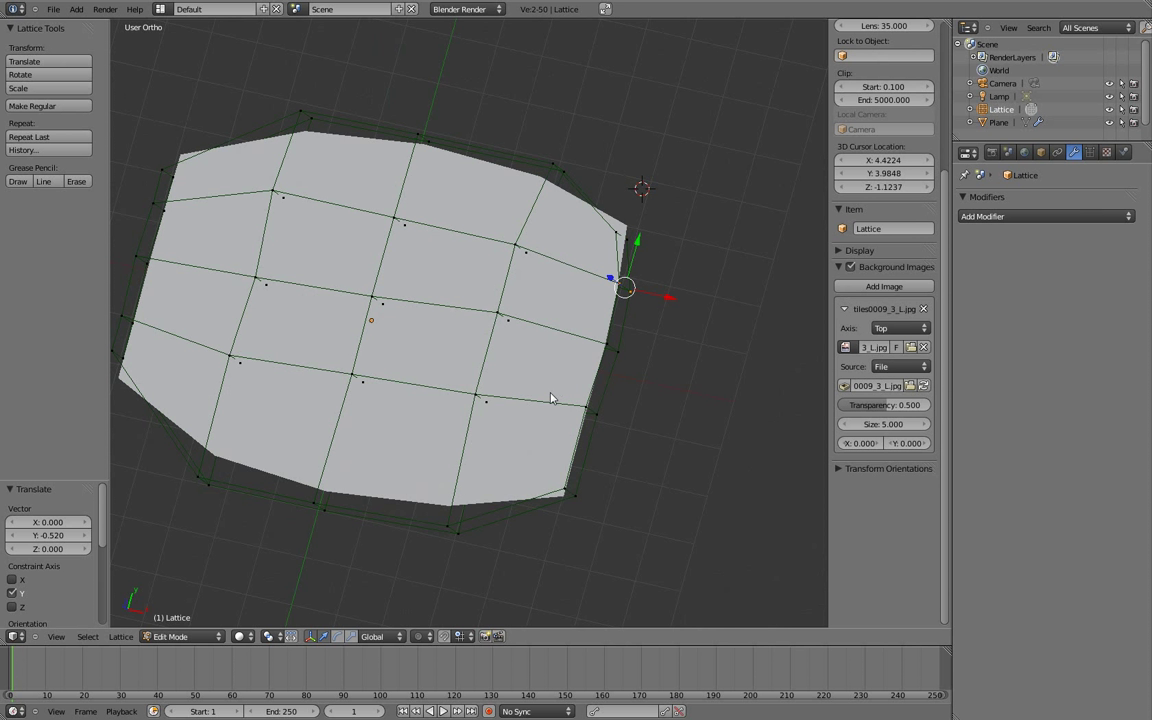
- Return to top view over the reference image, deselect all, and exit lattice Edit Mode
key("KP_7")
middle_click_drag(411, 411, 545, 392, "shift")
scroll(478, 535, "up", 1)
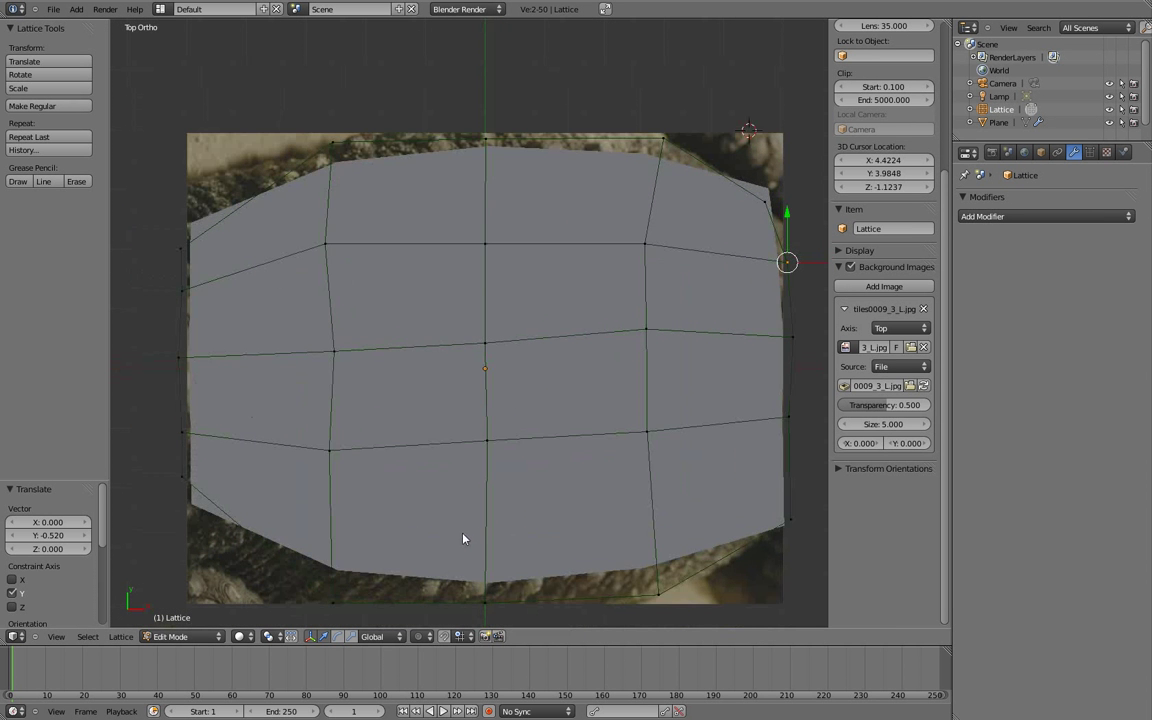
scroll(463, 539, "down", 1)
key("a")
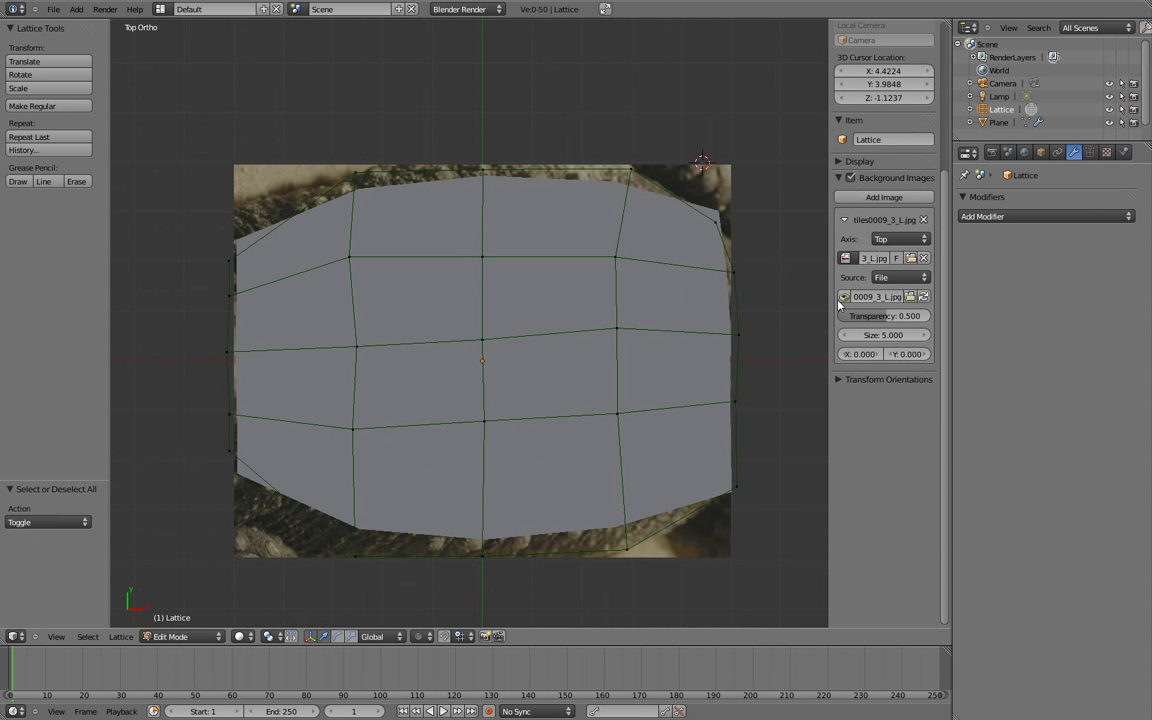
key("Tab")
- Add a Subdivision Surface modifier to the plane and move it above the Lattice modifier
right_click(406, 185)
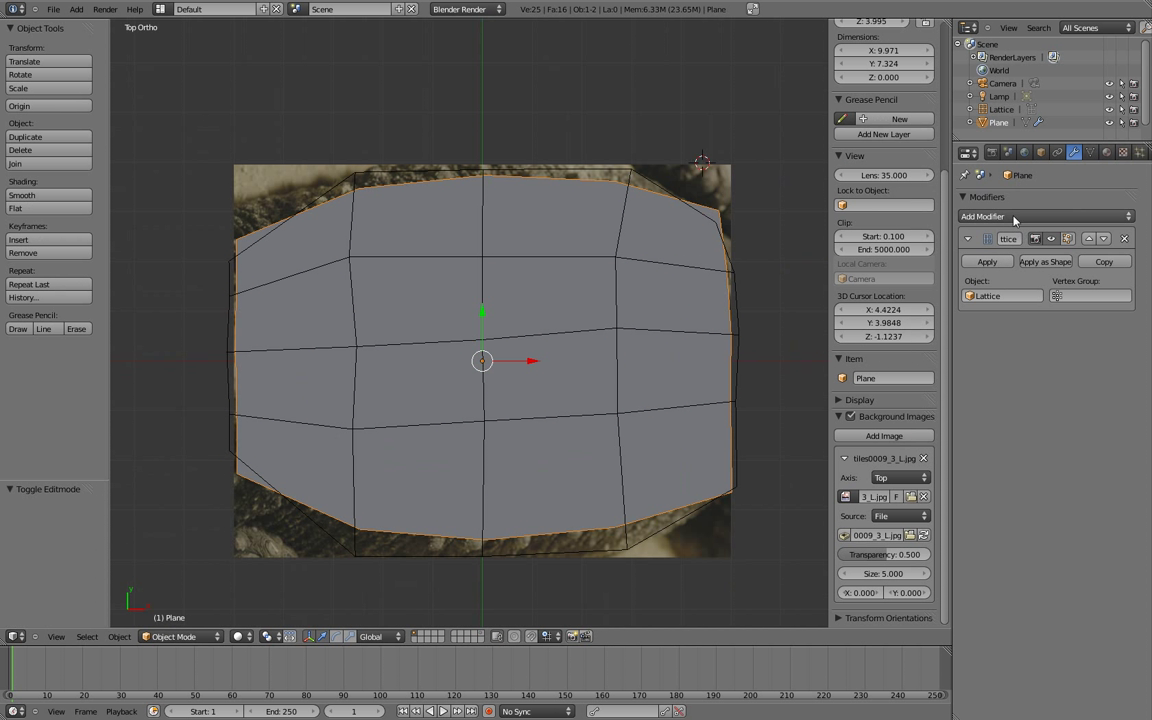
left_click(915, 214)
left_click(820, 376)
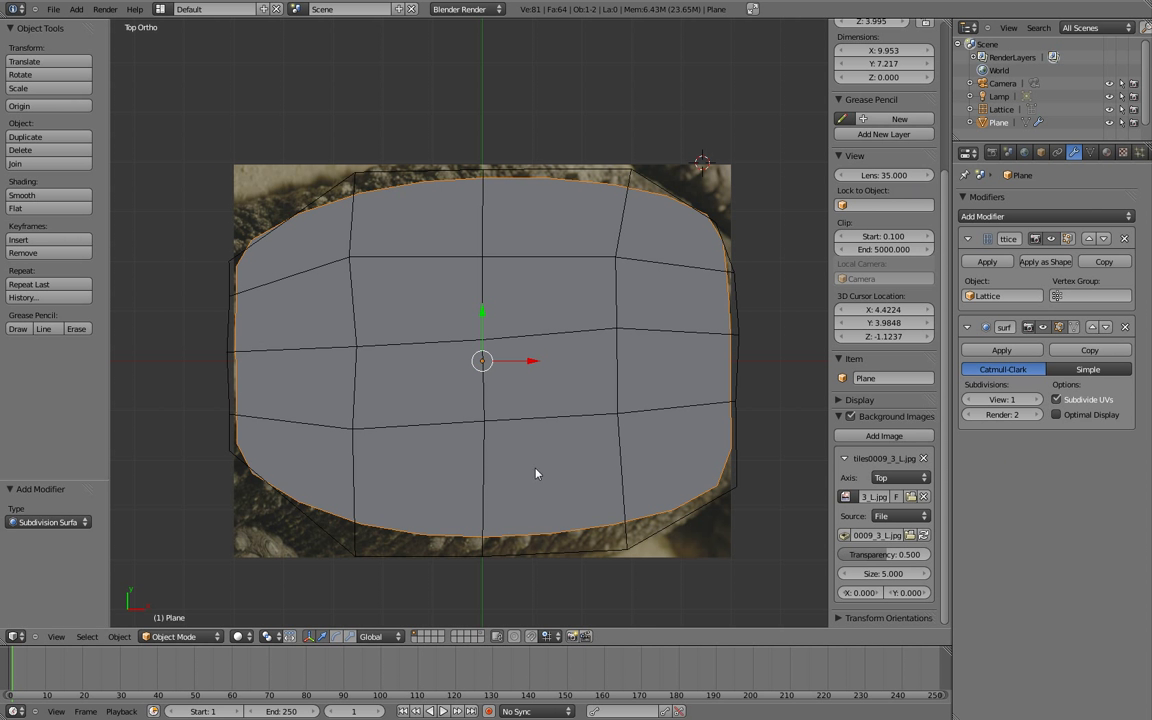
middle_click_drag(537, 470, 470, 412)
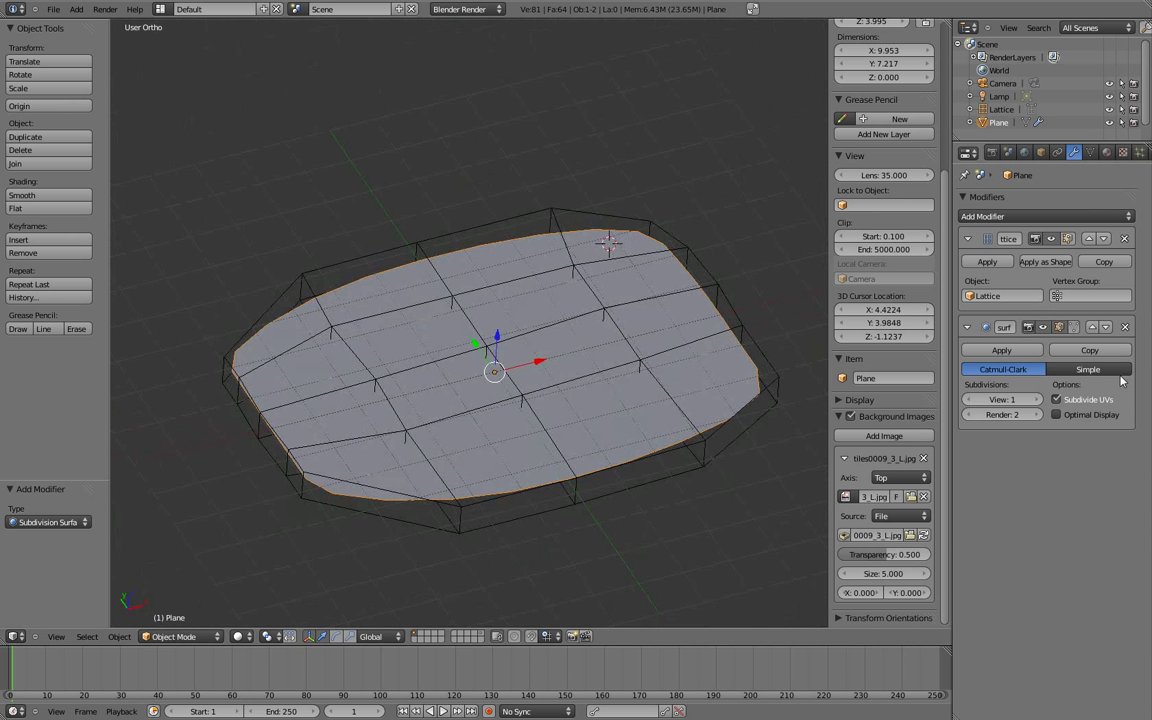
left_click(1092, 327)
middle_click_drag(527, 491, 508, 430)
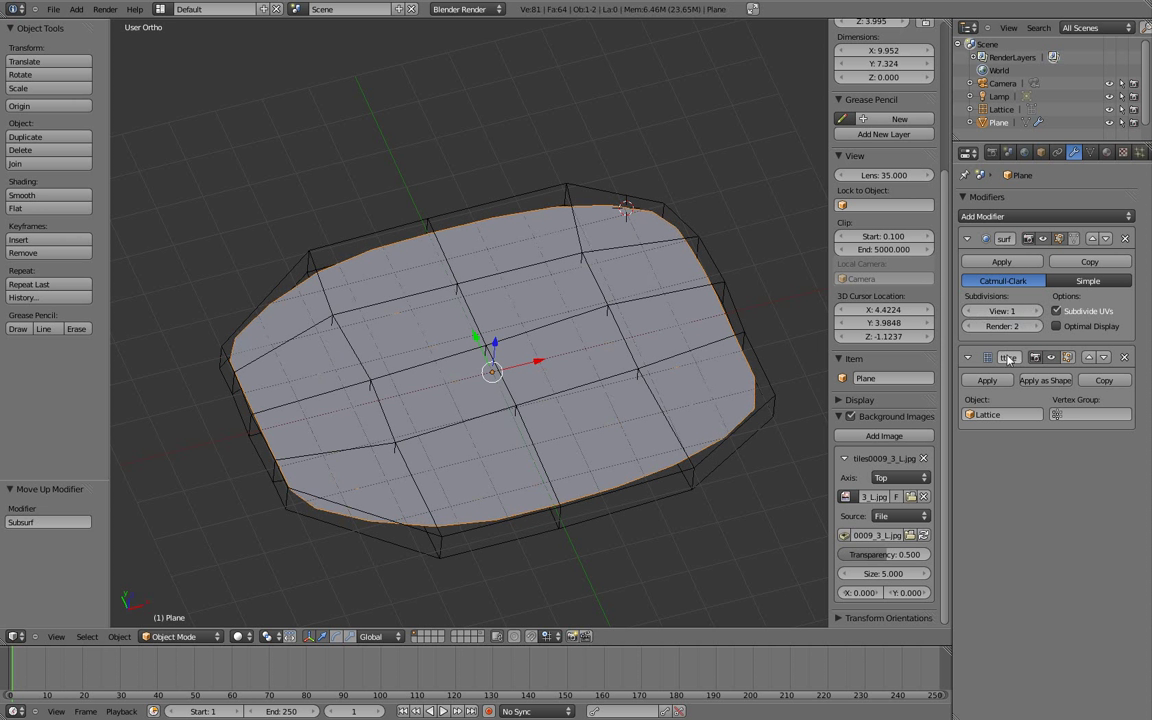
- In top view, put the plane in Edit Mode with textured viewport display
key("KP_7")
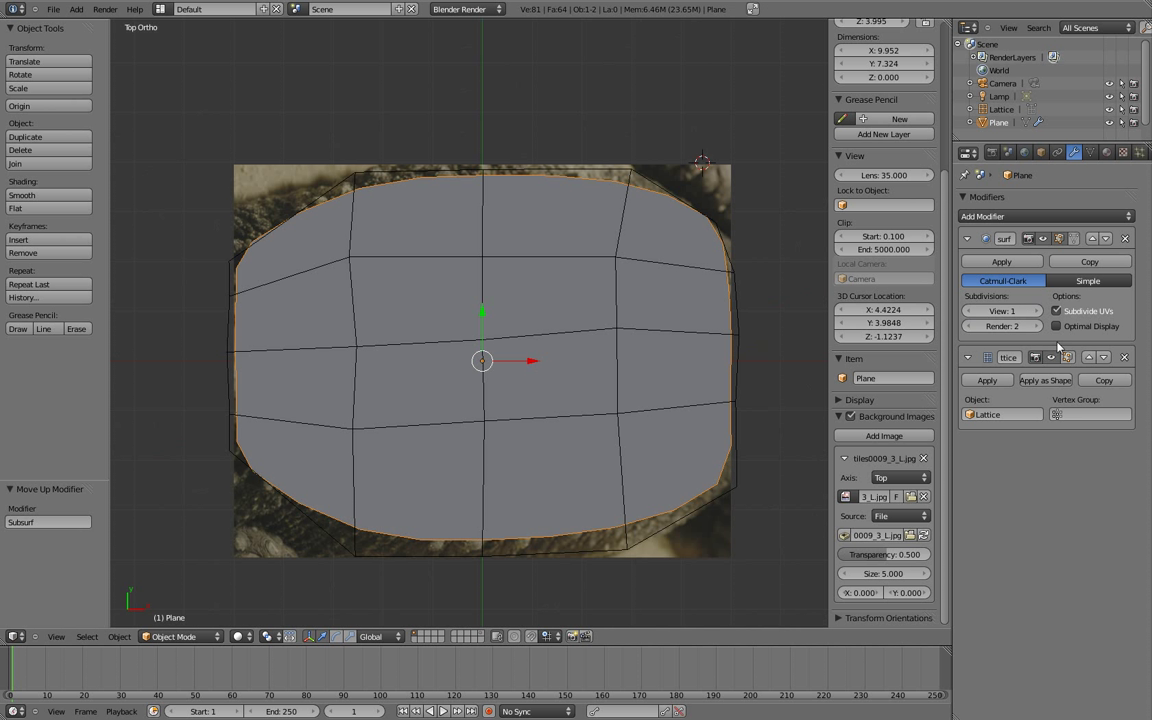
scroll(471, 496, "up", 1)
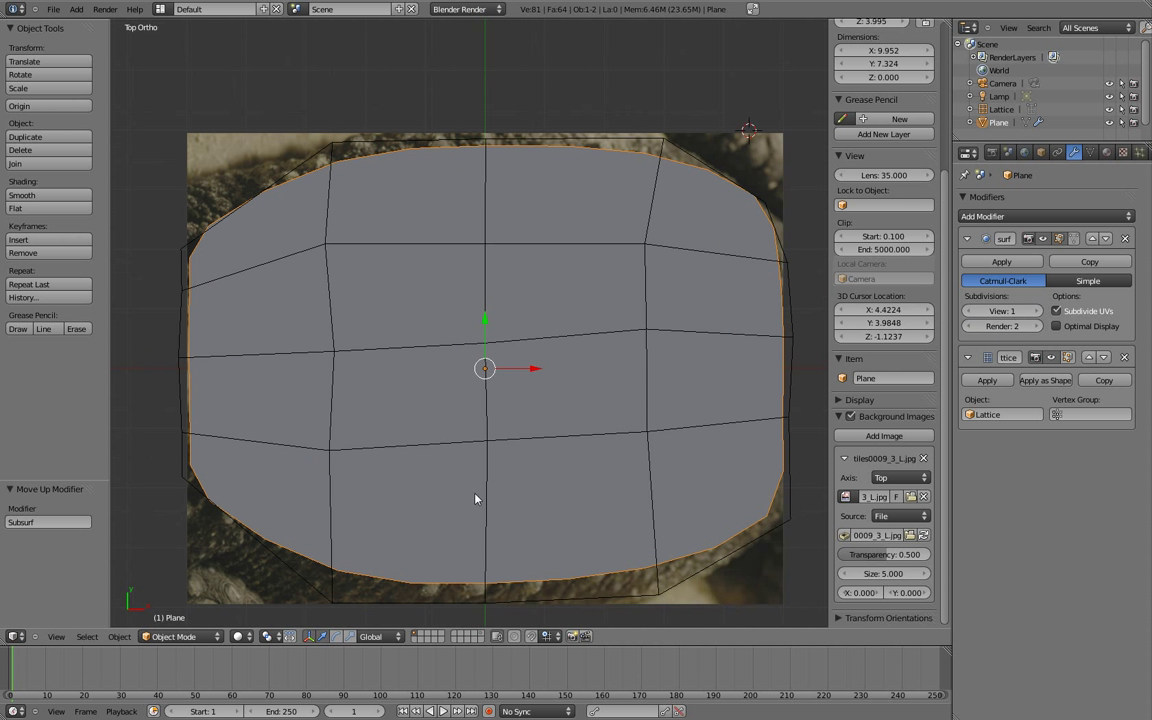
scroll(476, 496, "down", 1)
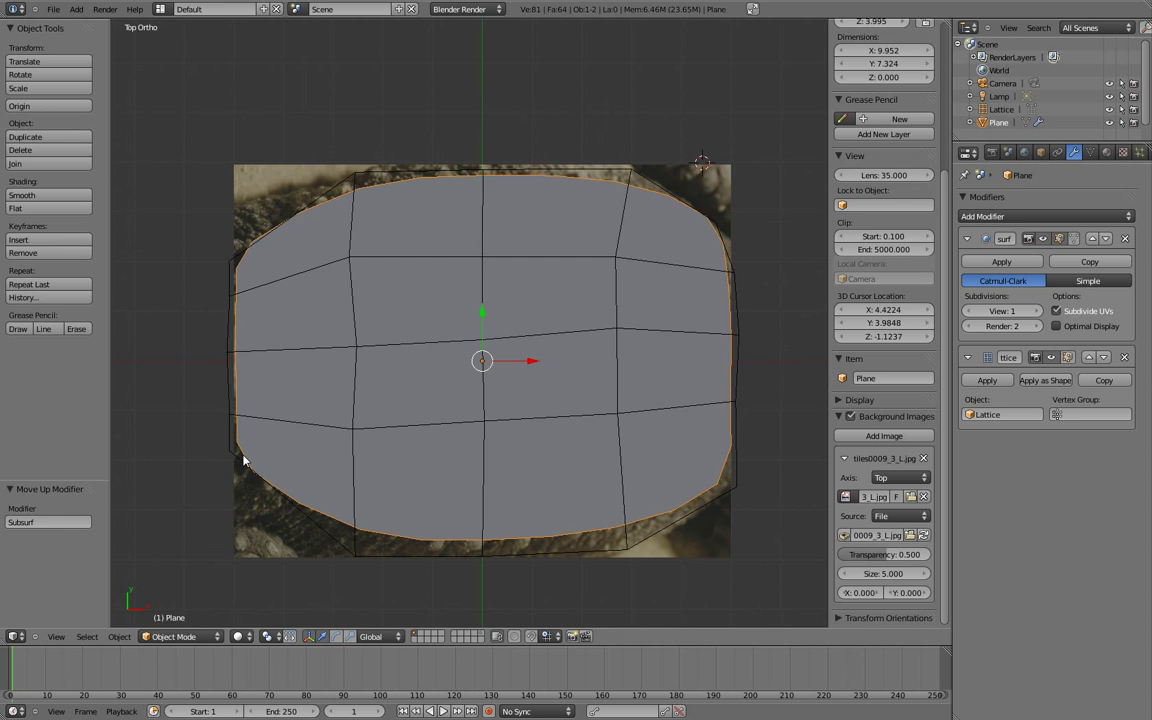
key("Tab")
key("alt+z")
- Leave the plane and edit the lattice in solid shading with the reptile texture visible
scroll(452, 520, "down", 1)
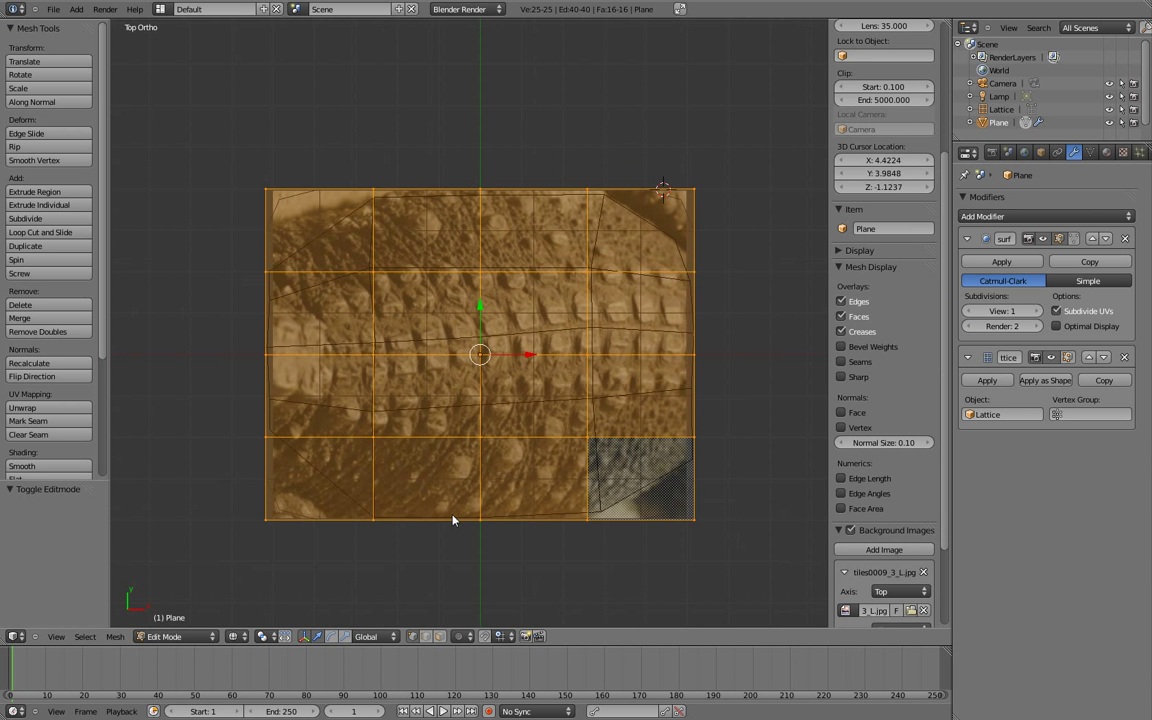
key("Tab")
key("z")
scroll(452, 520, "up", 1)
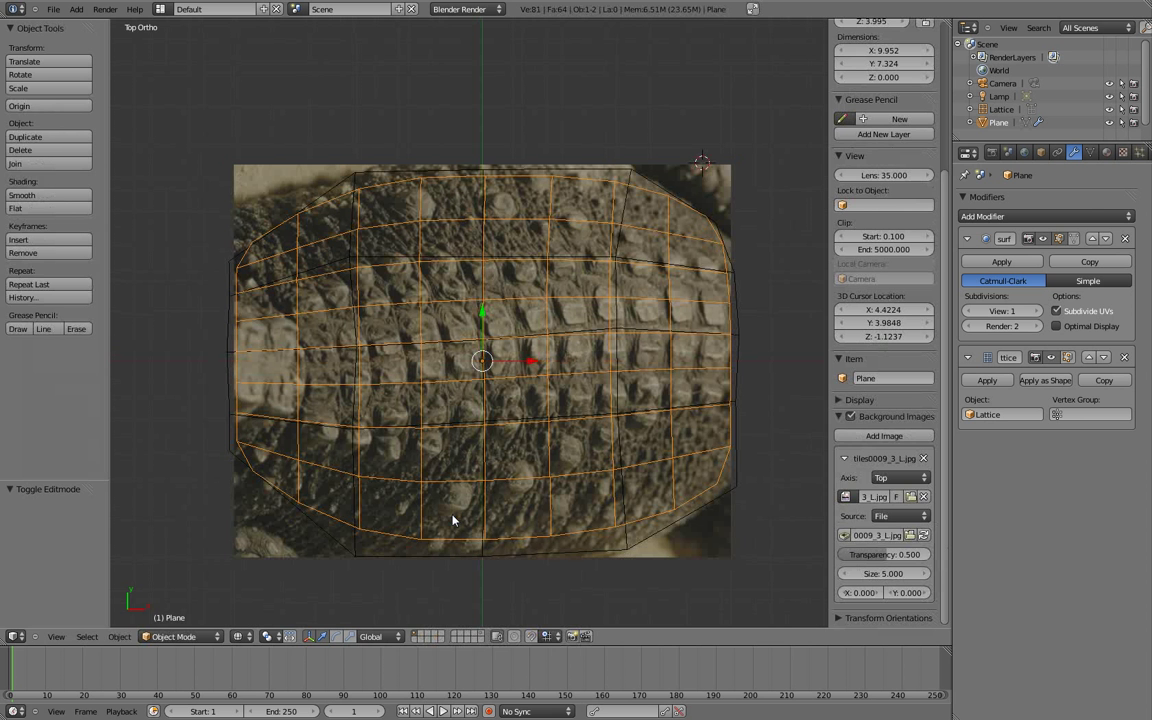
right_click(298, 524)
key("Tab")
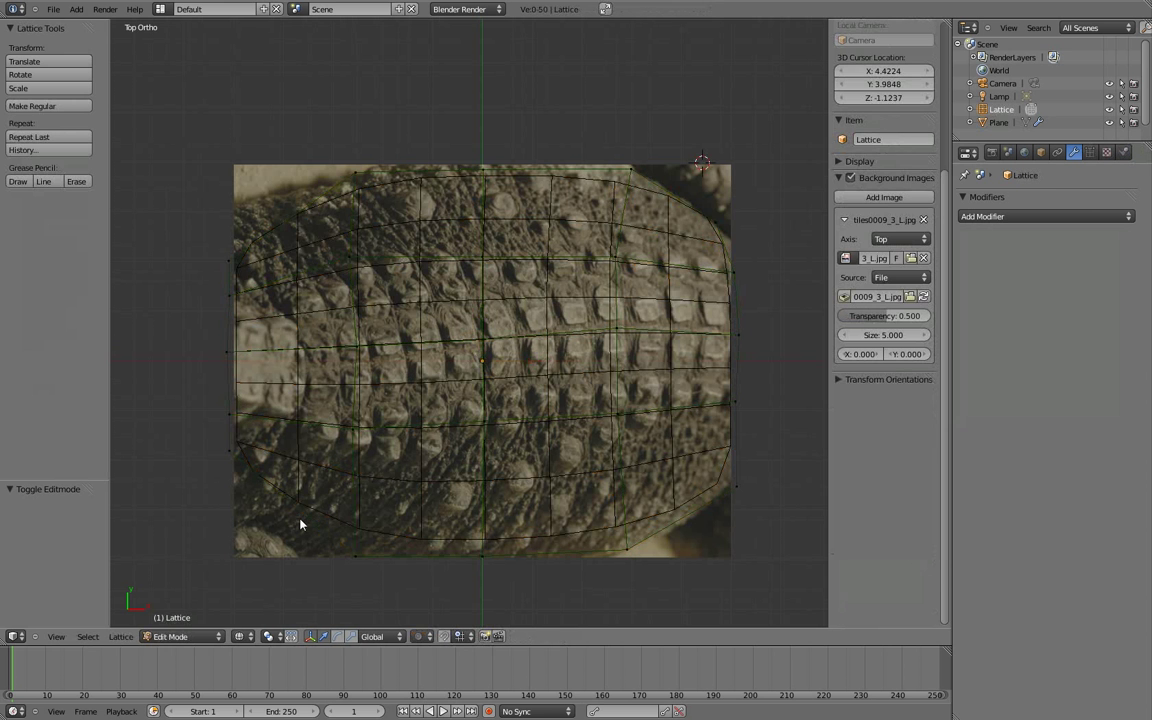
key("z")
key("alt+z")
- Move the lattice's bottom row outward along Y, below the reptile image
key("b")
left_click_drag(221, 437, 245, 465)
key("g")
key("y")
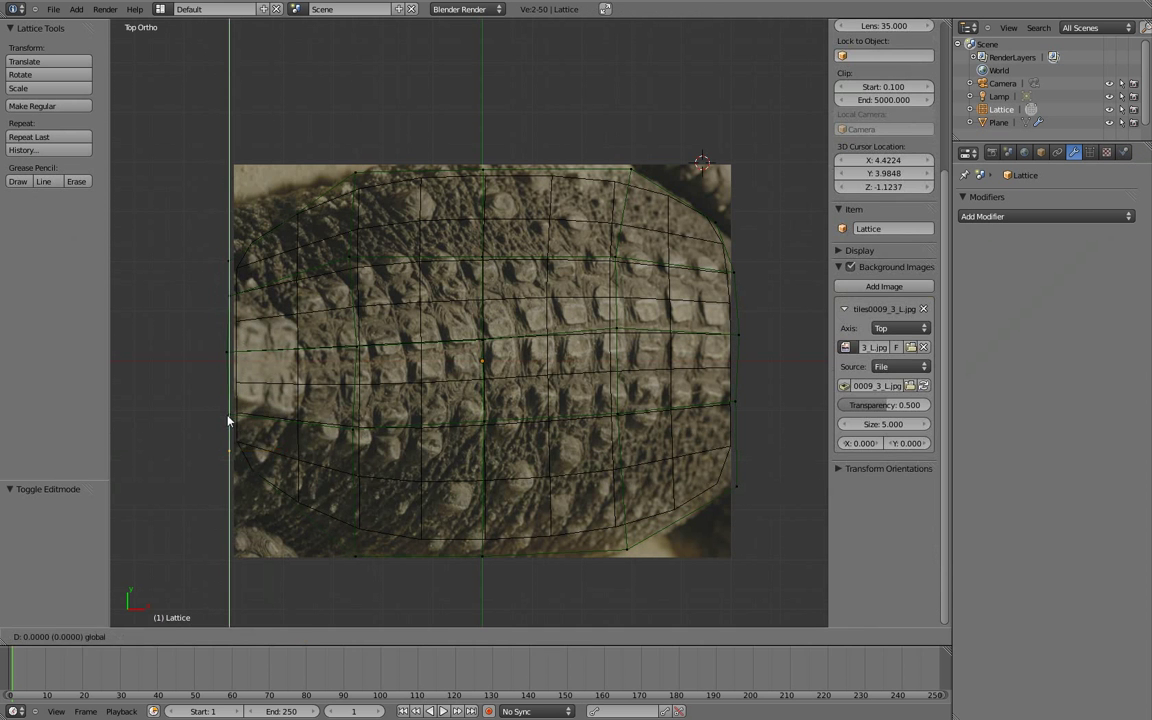
key("Escape")
key("a")
key("b")
left_click_drag(330, 537, 636, 596)
key("g")
key("y")
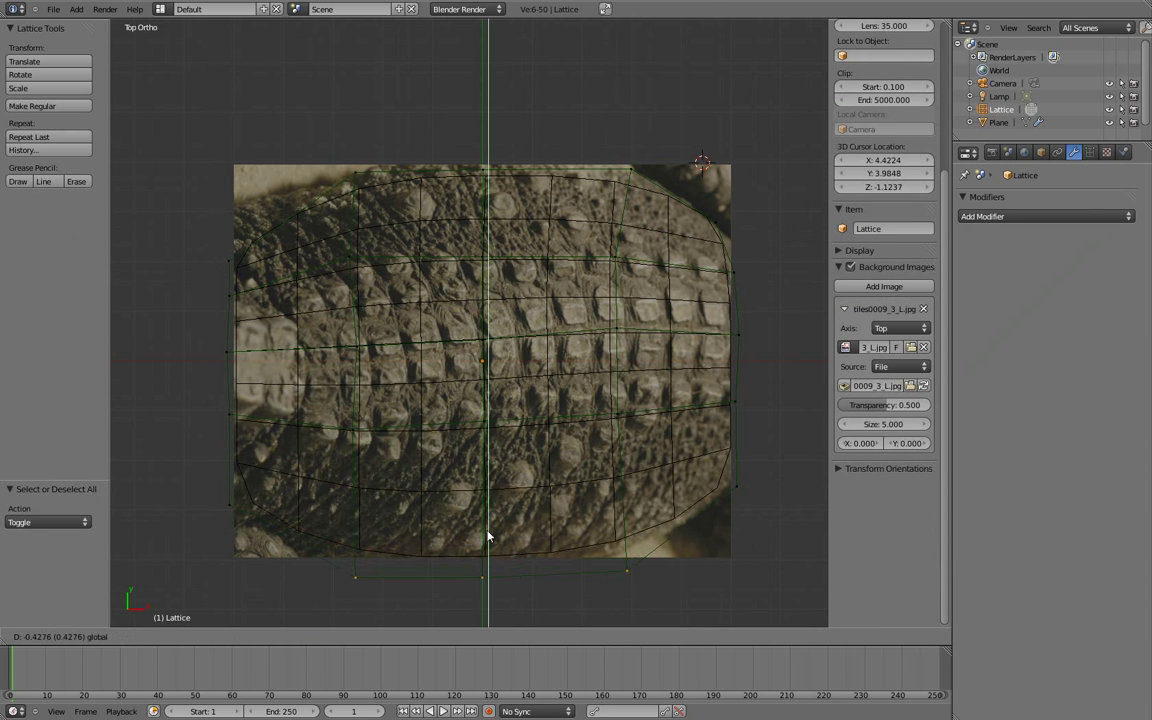
- Raise the lattice's top row outward along Y, above the image
key("b")
left_click_drag(330, 106, 600, 180)
key("g")
key("y")
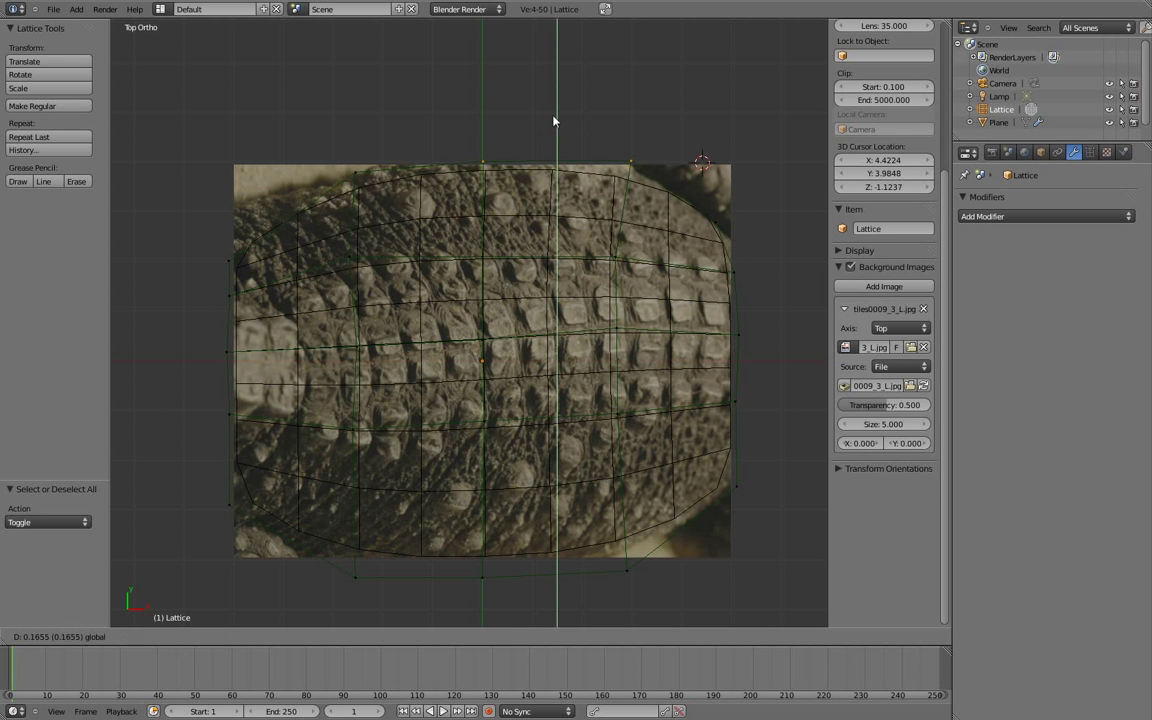
left_click(553, 121)
- Shift the upper left-edge lattice point 0.938 along Y, then view the lattice from the side
key("a")
key("b")
left_click_drag(707, 210, 769, 226)
key("a")
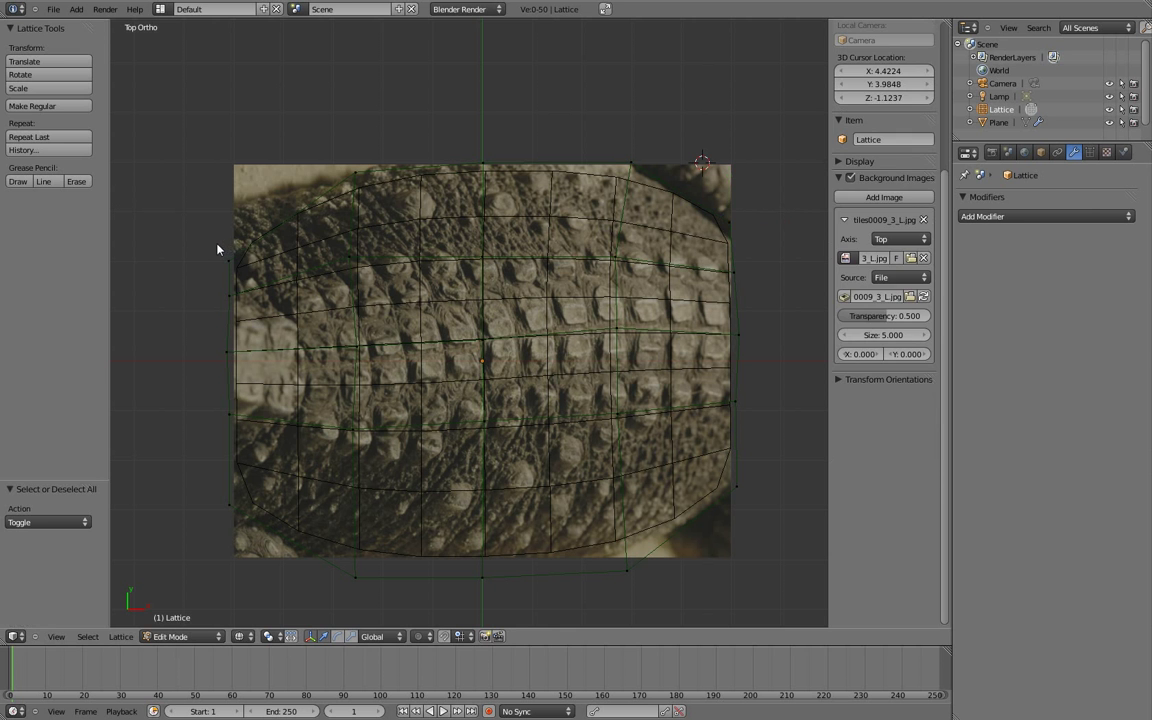
right_click(222, 252)
left_click_drag(231, 223, 233, 180)
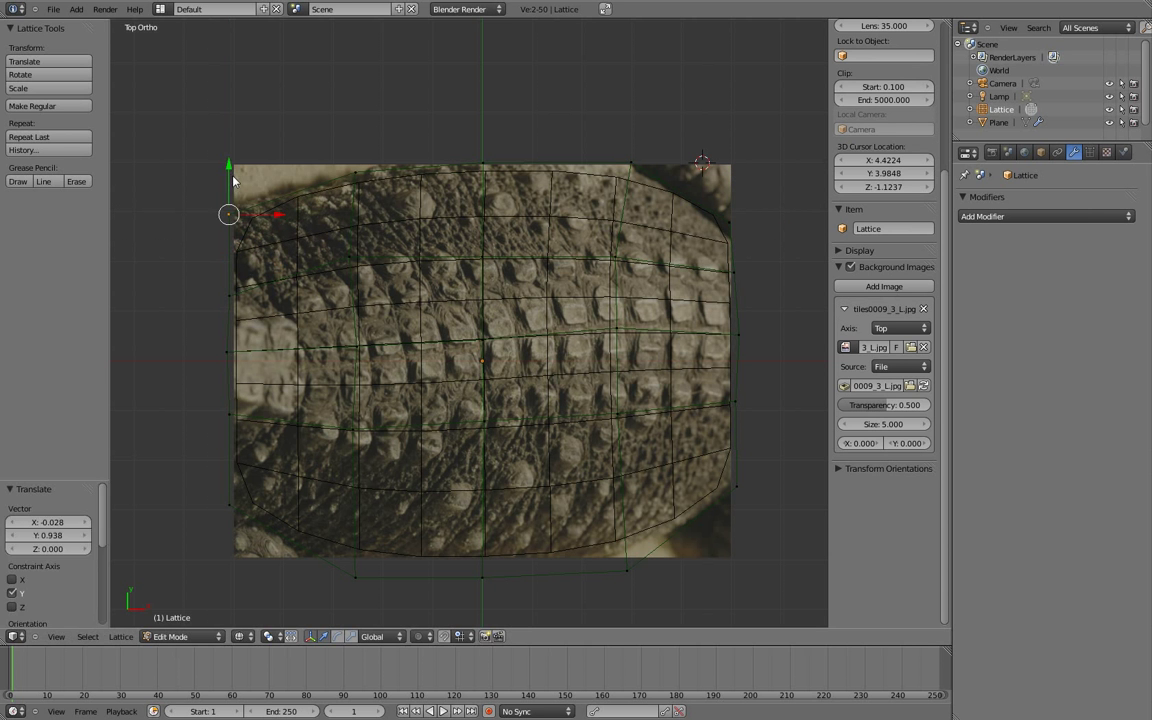
key("a")
mouse_move(419, 424)
middle_mouse_down()
mouse_move(419, 327)
mouse_move(566, 458)
mouse_move(497, 407)
mouse_move(599, 388)
mouse_move(388, 393)
mouse_move(455, 419)
mouse_move(438, 377)
mouse_move(440, 419)
mouse_move(661, 453)
mouse_move(694, 437)
mouse_move(578, 444)
mouse_move(666, 437)
mouse_move(563, 507)
middle_mouse_up()
key("z")
- Lower the front-bottom and left-corner lattice points along Z
right_click(509, 489)
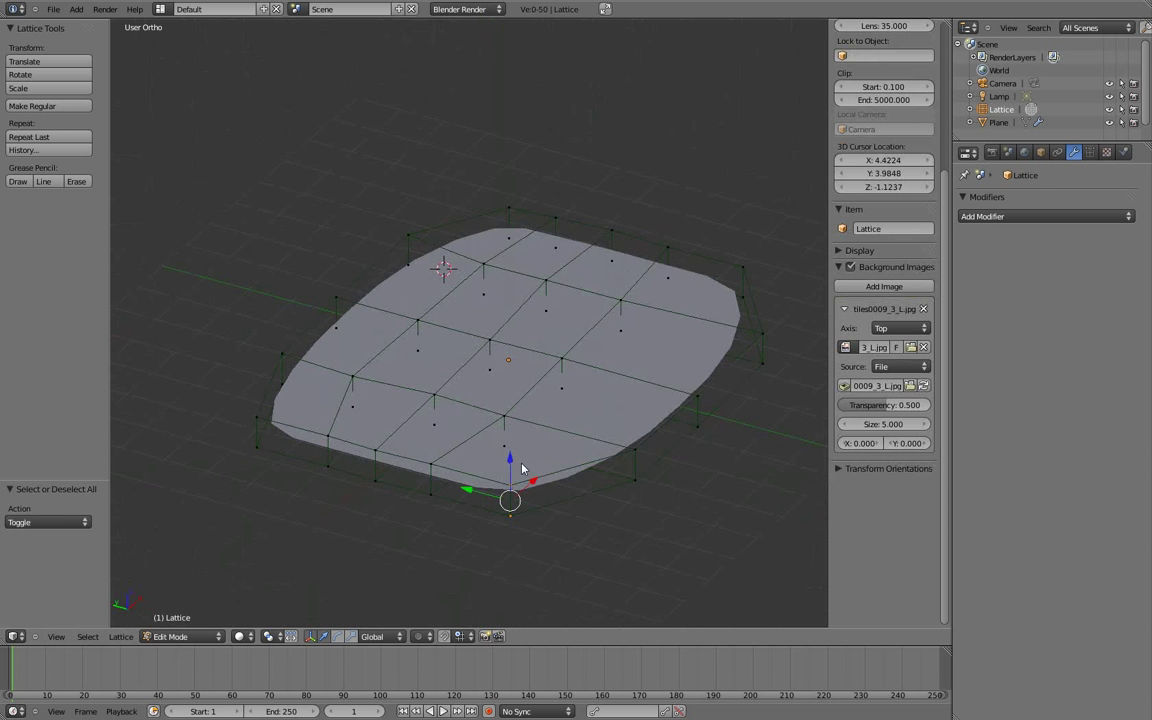
key("g")
key("z")
left_click(452, 468)
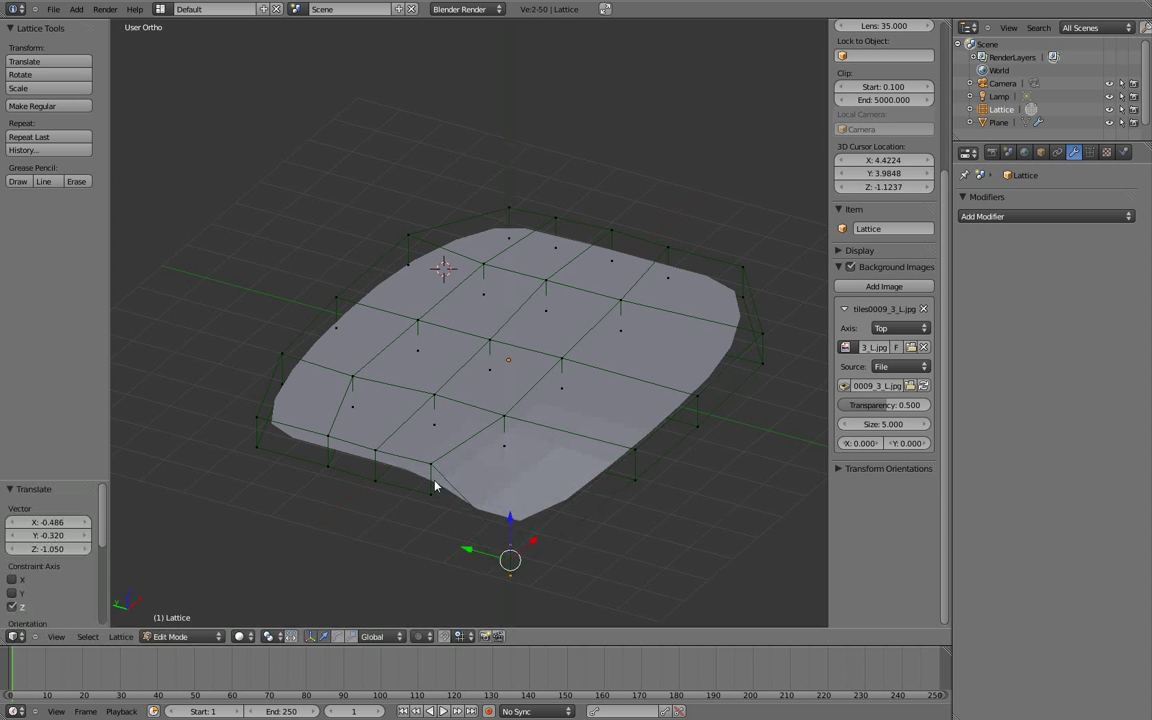
key("a")
right_click(257, 425)
key("g")
key("z")
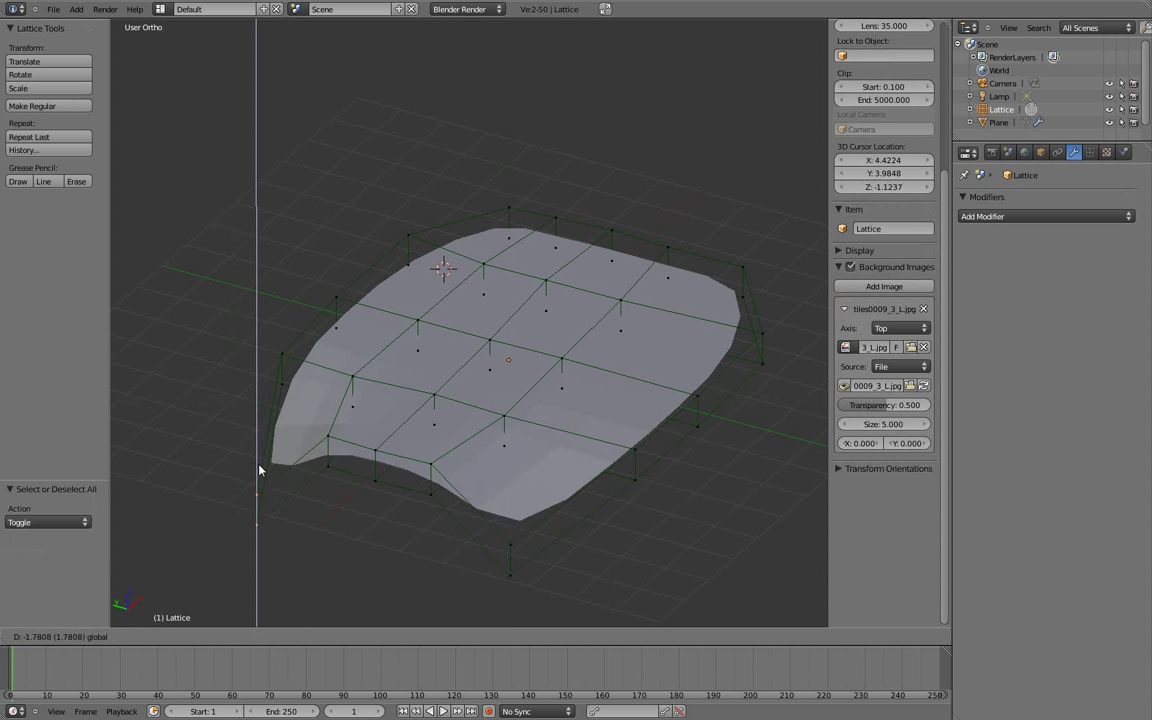
left_click(258, 495)
- Raise a lattice point along the front edge along Z
key("a")
right_click(374, 452)
key("g")
key("z")
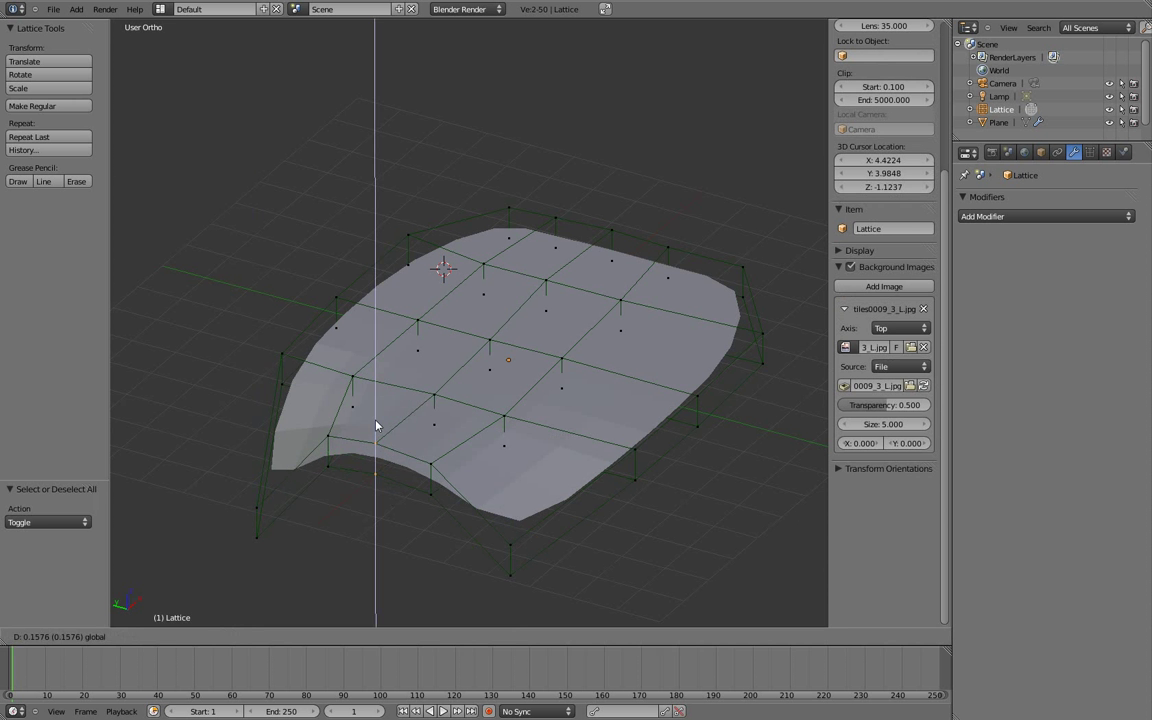
left_click(380, 405)
- Raise three middle ridge lattice points together along Z
middle_click_drag(620, 429, 362, 416)
key("a")
key("b")
left_click_drag(315, 388, 347, 432)
key("b")
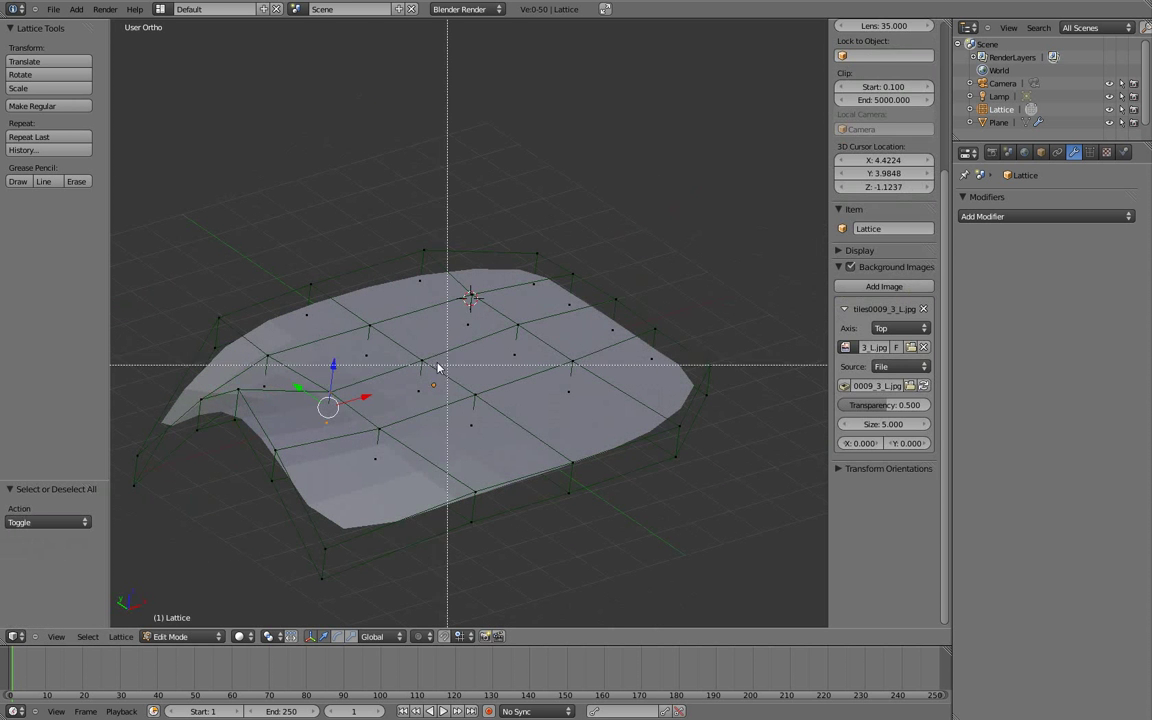
left_click_drag(437, 367, 418, 352)
key("b")
left_click_drag(510, 322, 527, 372)
key("g")
key("z")
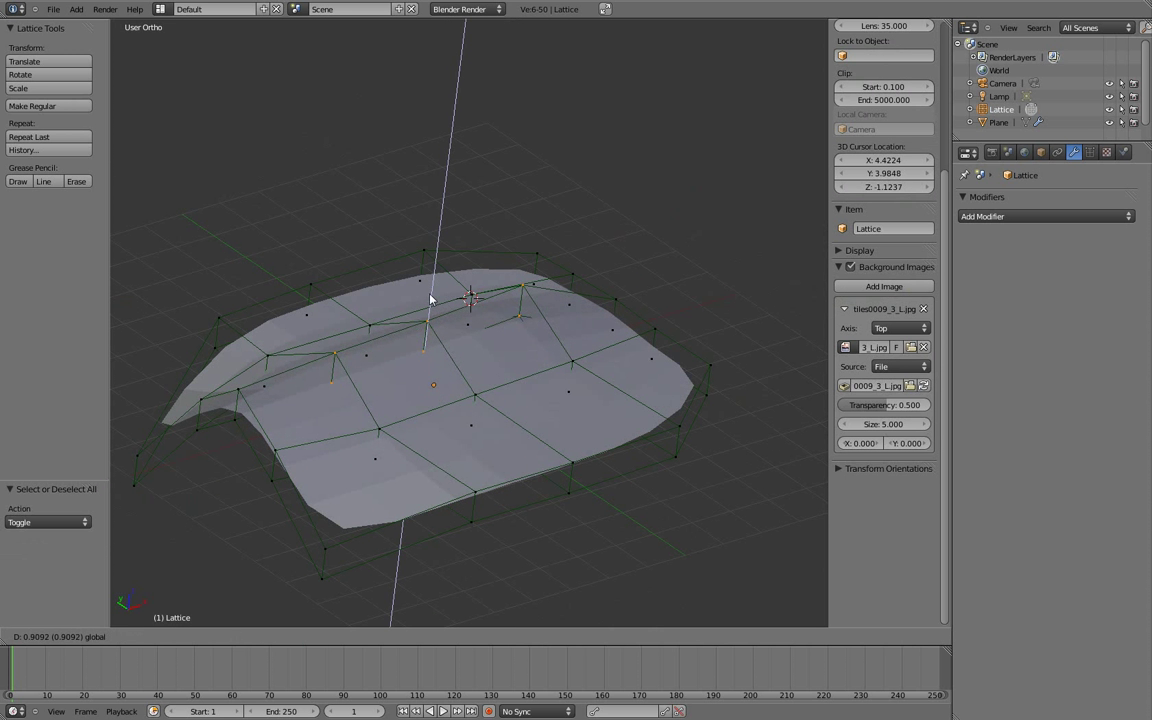
left_click(432, 306)
- Move another group of upper lattice points vertically along Z
key("b")
left_click_drag(378, 290, 388, 312)
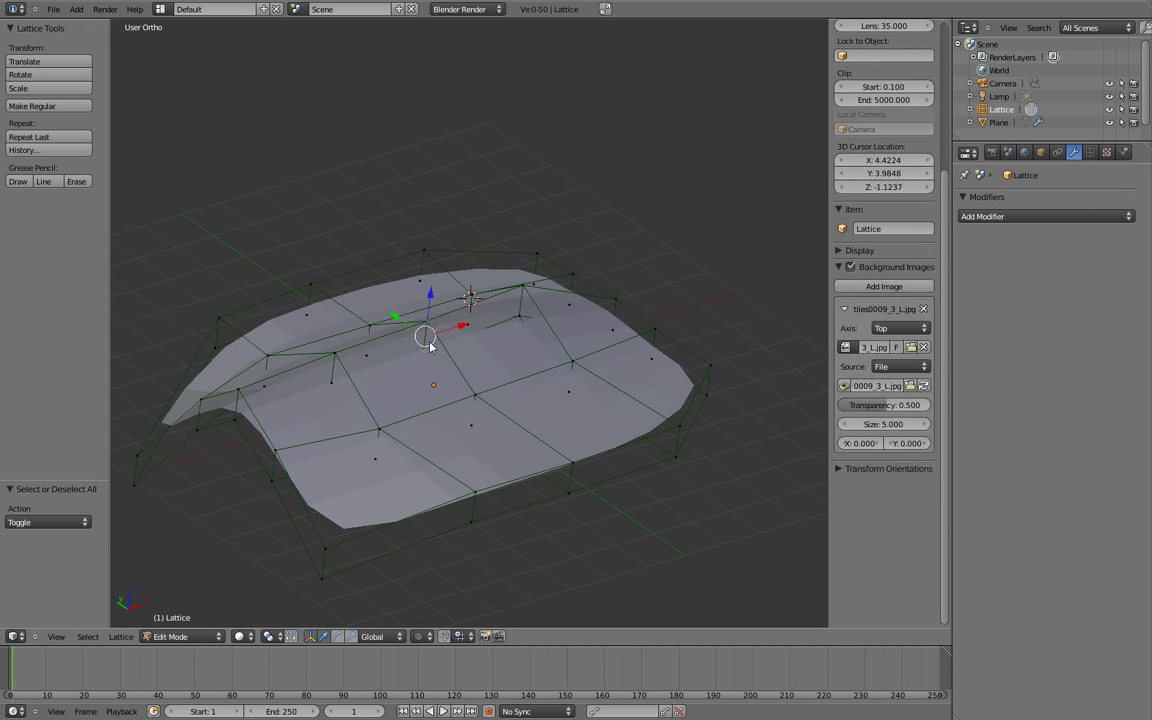
key("g")
key("z")
left_click(685, 420)
middle_click_drag(685, 420, 681, 450)
- Lower a bottom-front lattice point along Z
key("a")
key("b")
left_click_drag(643, 425, 668, 478)
key("b")
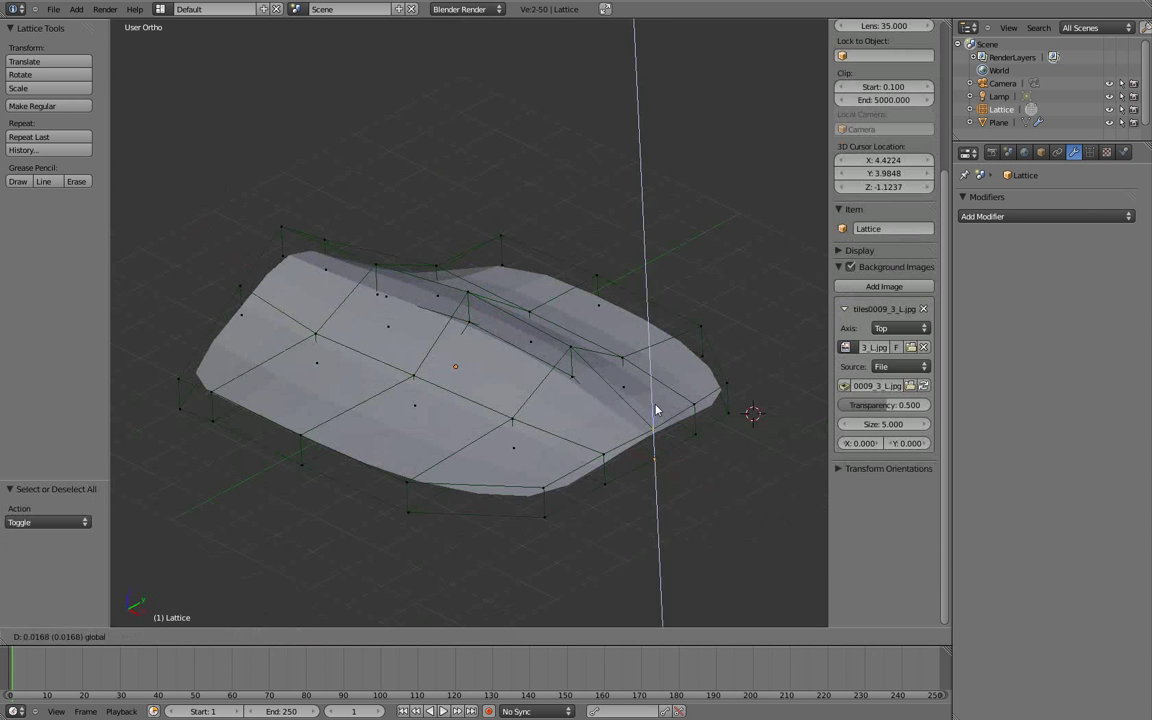
key("a")
key("b")
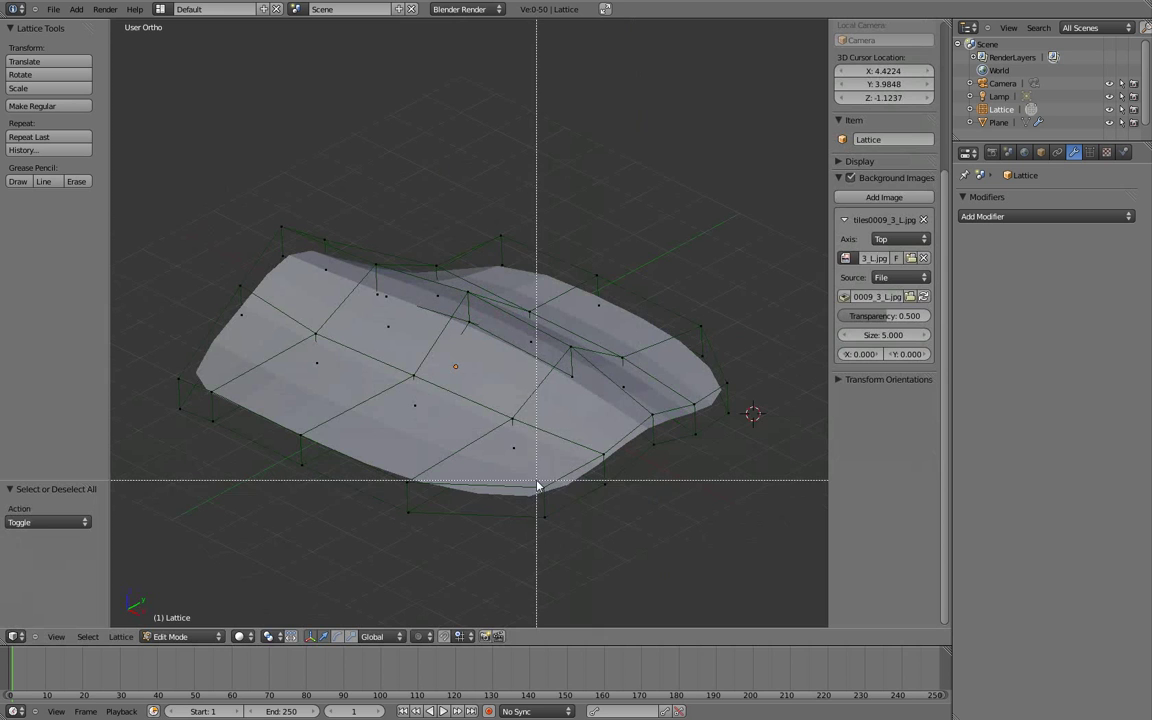
left_click_drag(540, 483, 552, 508)
key("g")
key("z")
left_click(556, 538)
- Adjust a right-side lattice point's height along Z, then lower it further
key("a")
key("b")
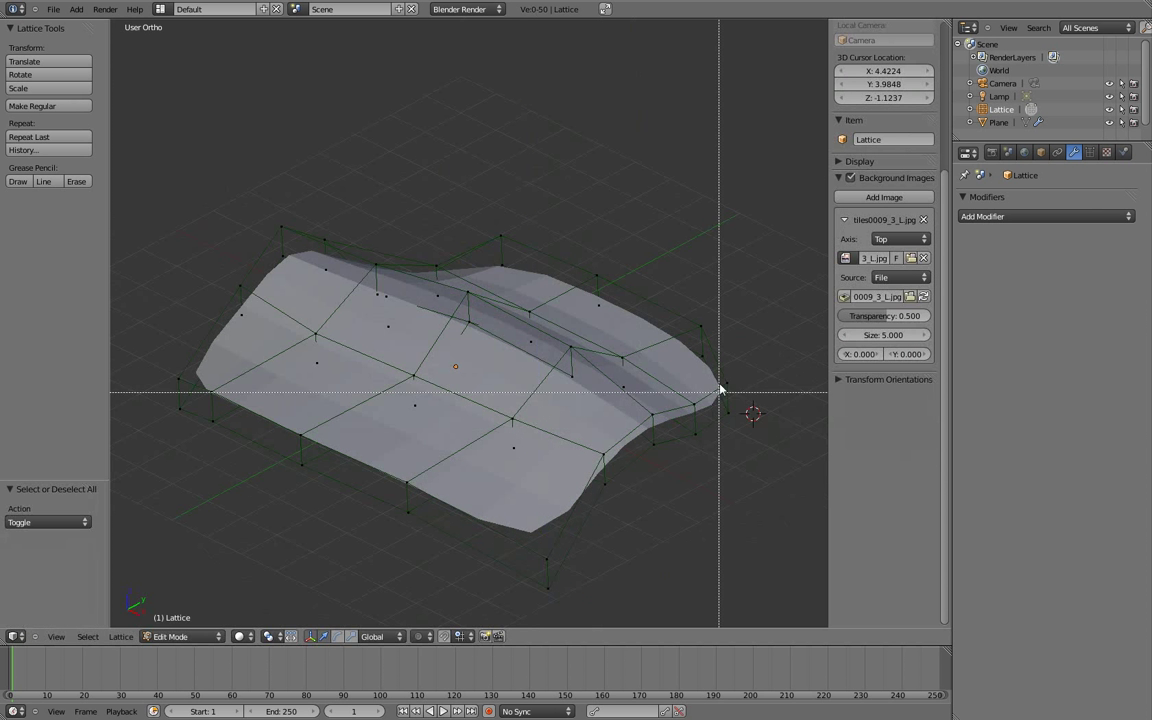
left_click_drag(725, 391, 753, 437)
key("g")
key("z")
left_click(728, 406)
middle_click_drag(728, 406, 442, 489)
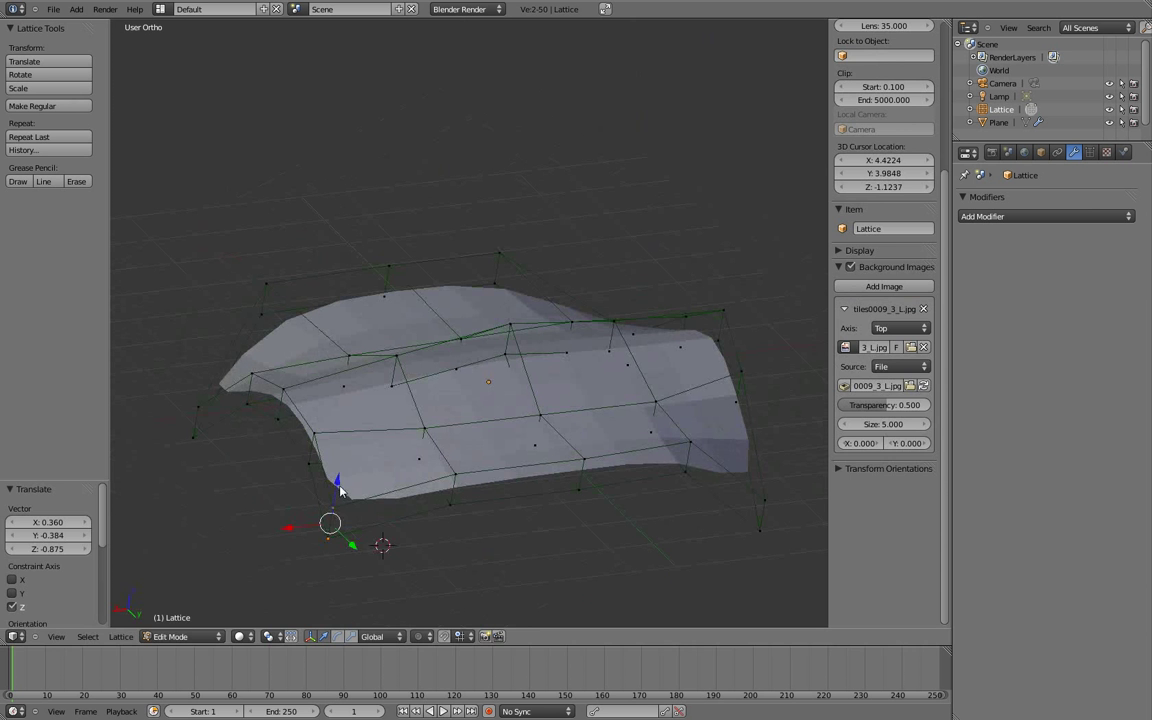
key("g")
key("z")
left_click(425, 477)
- Reposition the front-right lattice point along Z and shift a front point along X
key("a")
key("b")
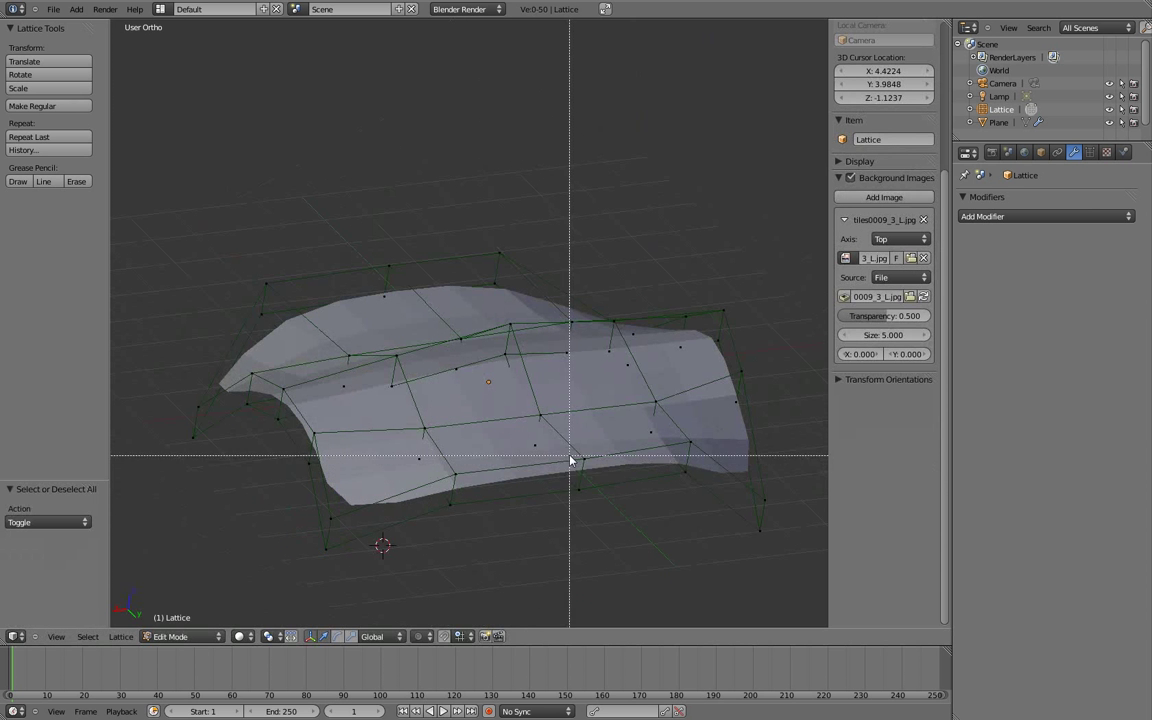
left_click_drag(568, 458, 592, 494)
key("g")
key("z")
left_click(589, 481)
key("b")
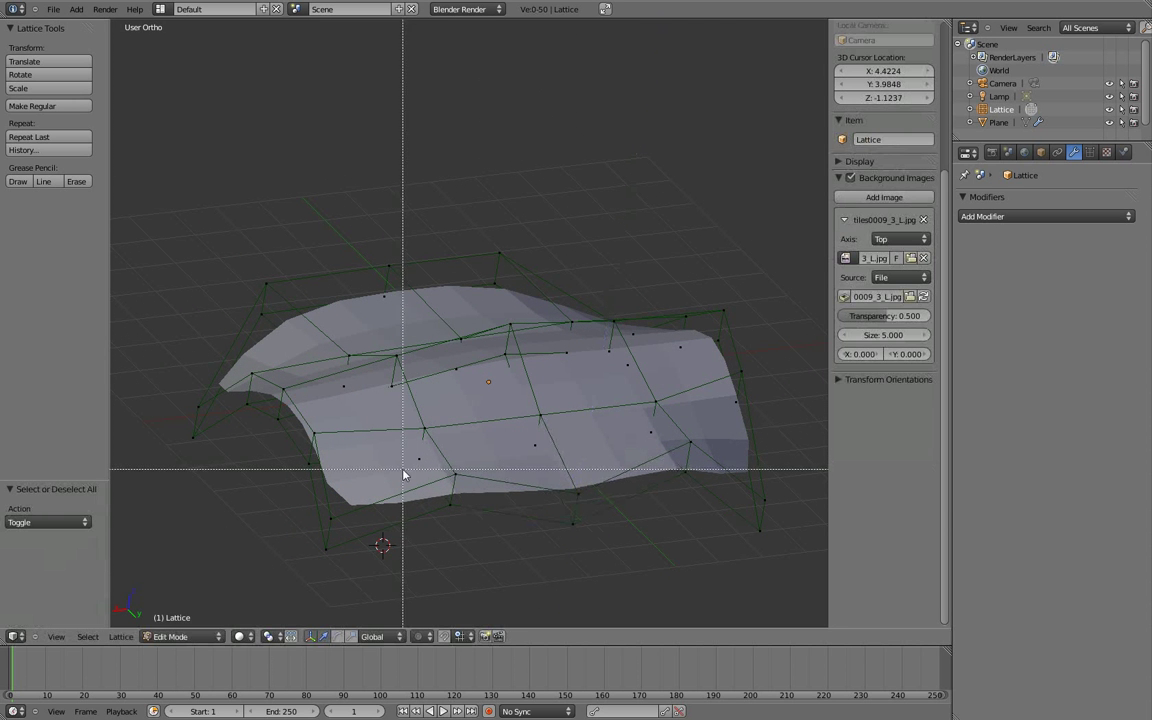
left_click_drag(444, 467, 483, 527)
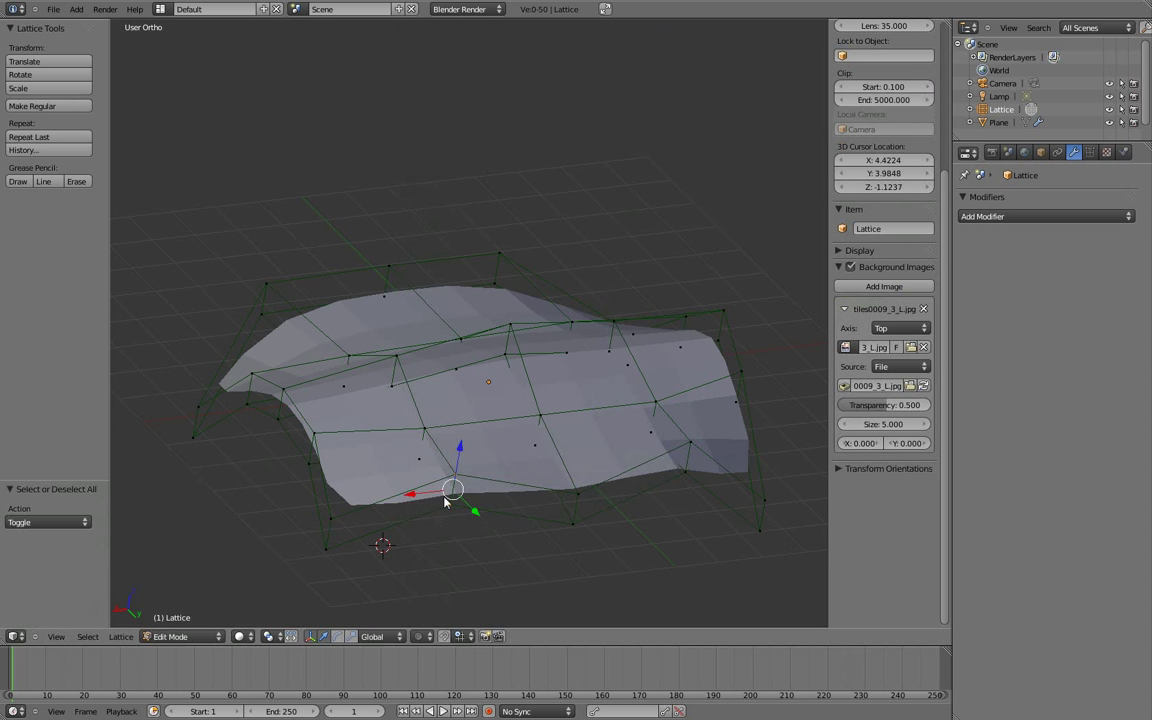
key("g")
key("x")
left_click(400, 440)
- Lower four bottom lattice points together along Z
key("a")
key("b")
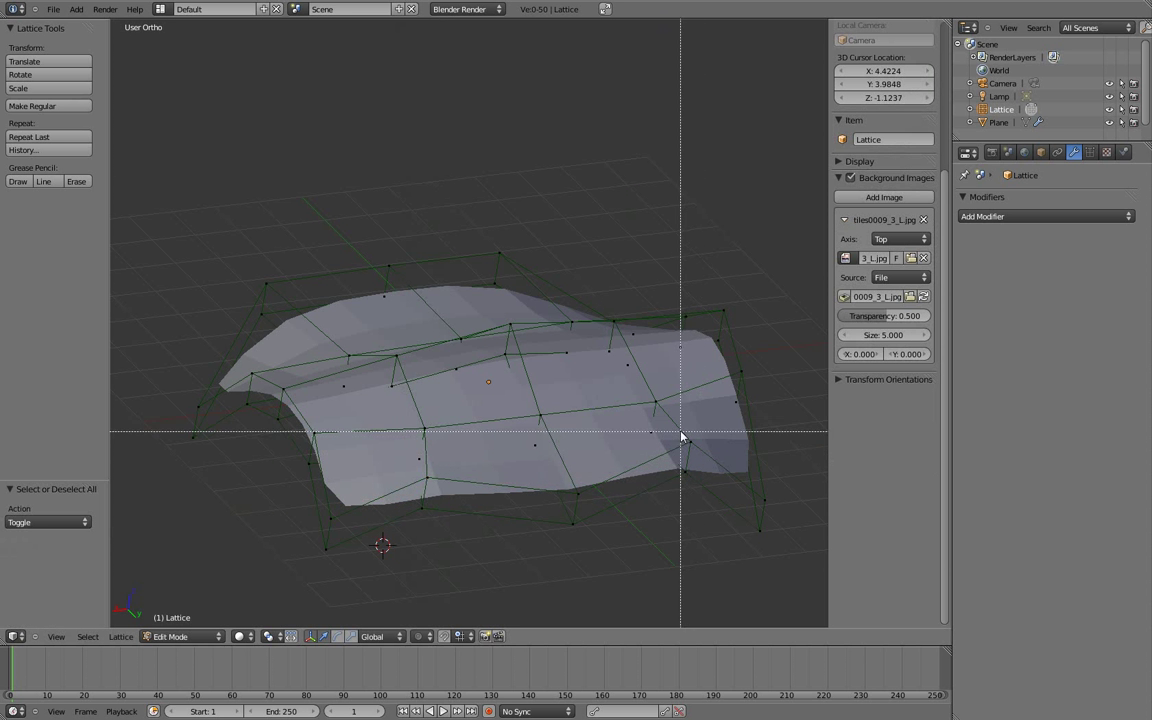
left_click_drag(681, 432, 703, 502)
middle_click_drag(618, 488, 436, 488)
key("a")
key("b")
left_click_drag(432, 463, 617, 550)
key("g")
key("z")
left_click(535, 483)
- Raise the two right-bottom lattice points along Z
key("a")
key("b")
key("g")
key("z")
left_click(605, 500)
key("g")
key("z")
key("Escape")
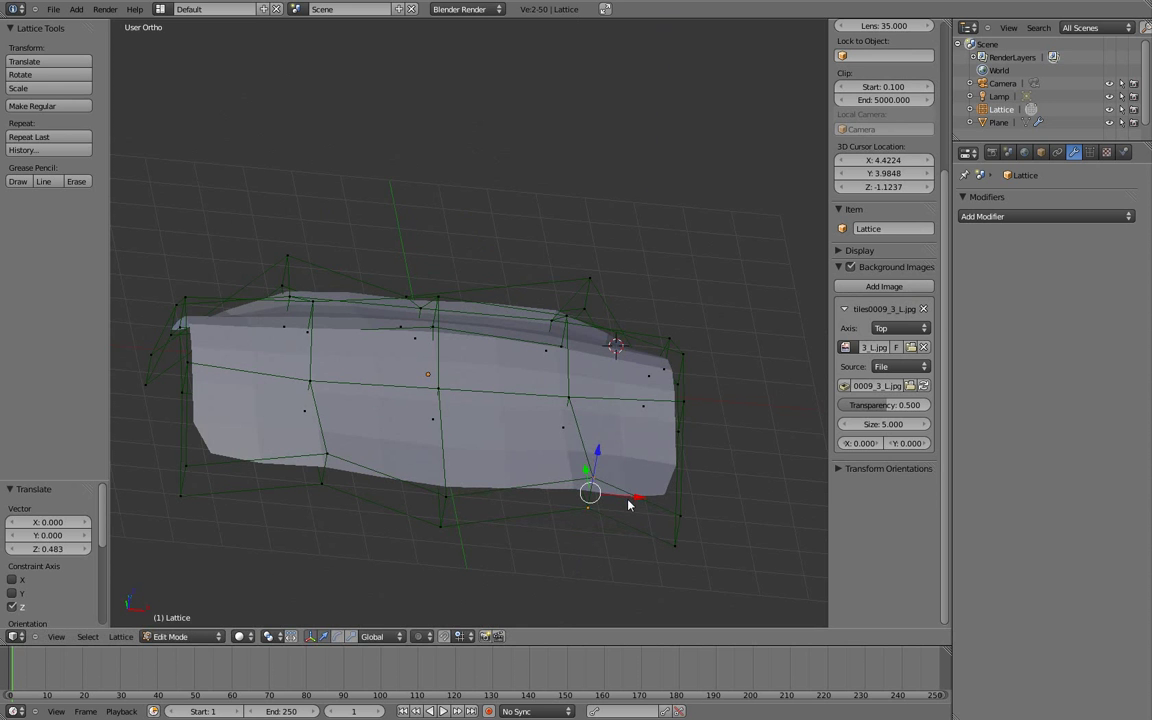
key("g")
key("x")
key("Escape")
- Move two lower-left lattice points vertically along Z
key("a")
key("b")
left_click_drag(311, 442, 368, 501)
key("g")
key("x")
key("z")
left_click(300, 430)
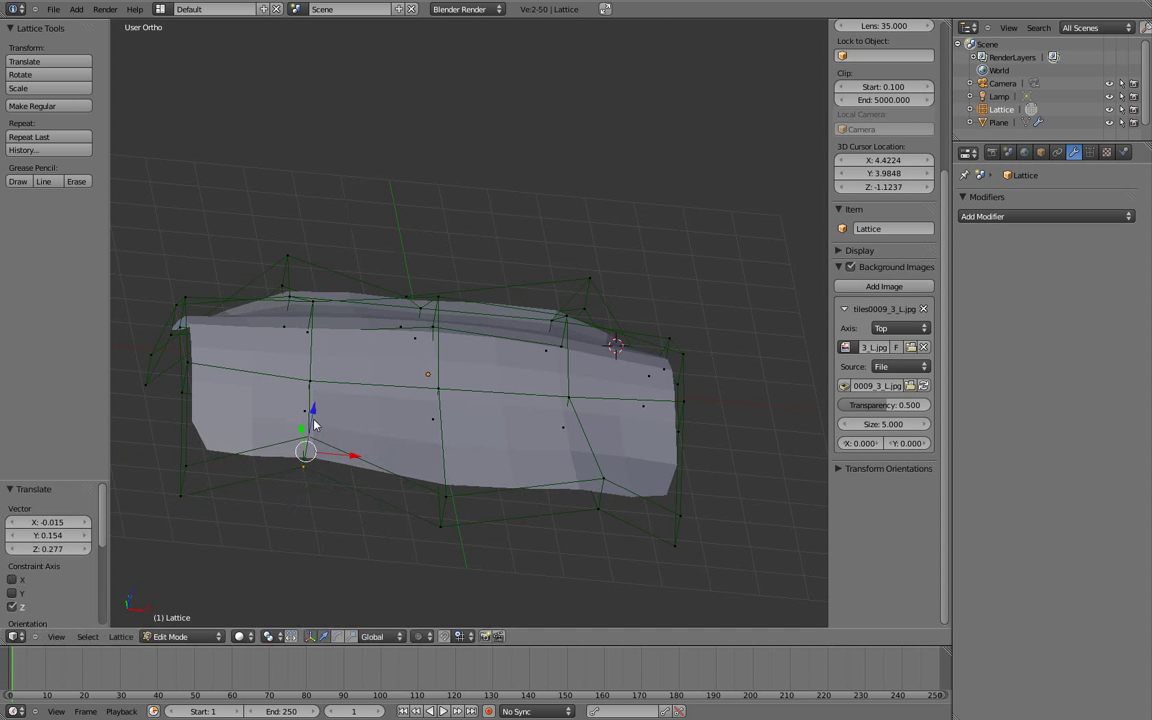
- Lower the far lower-left lattice point and inspect the domed shell
key("a")
right_click(180, 465)
key("g")
key("z")
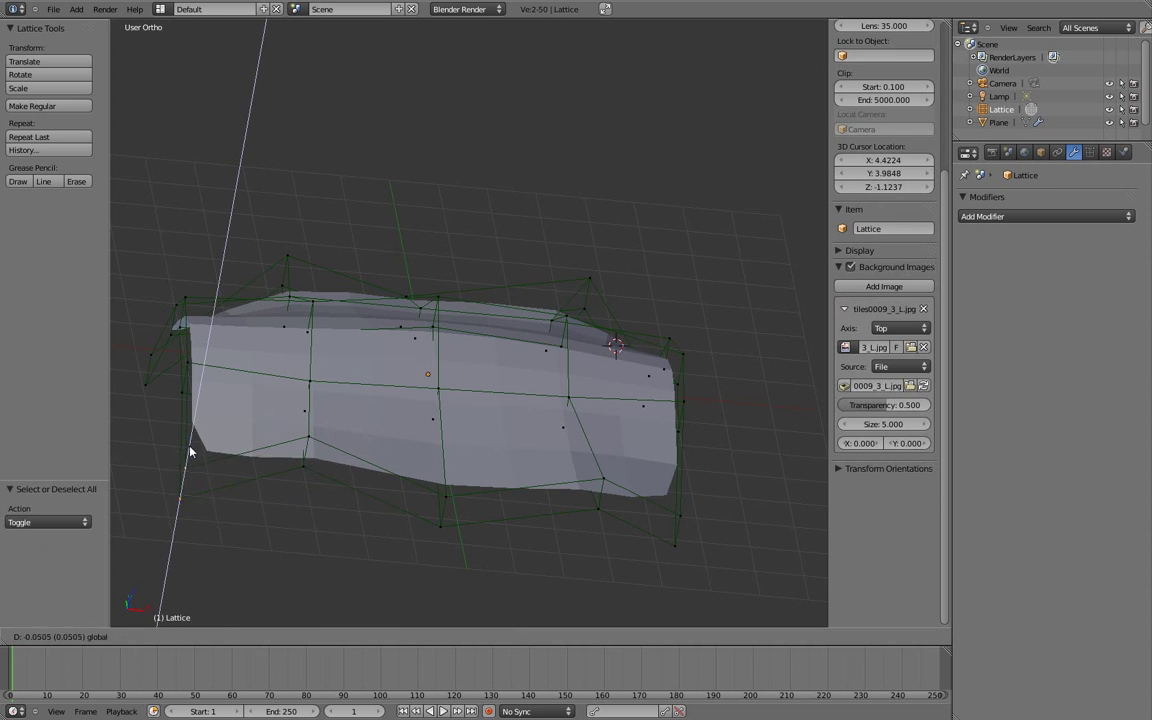
left_click(213, 465)
key("a")
middle_click_drag(213, 465, 593, 464)
- From top view, shift the nine inner lattice points toward the image's bottom
key("KP_7")
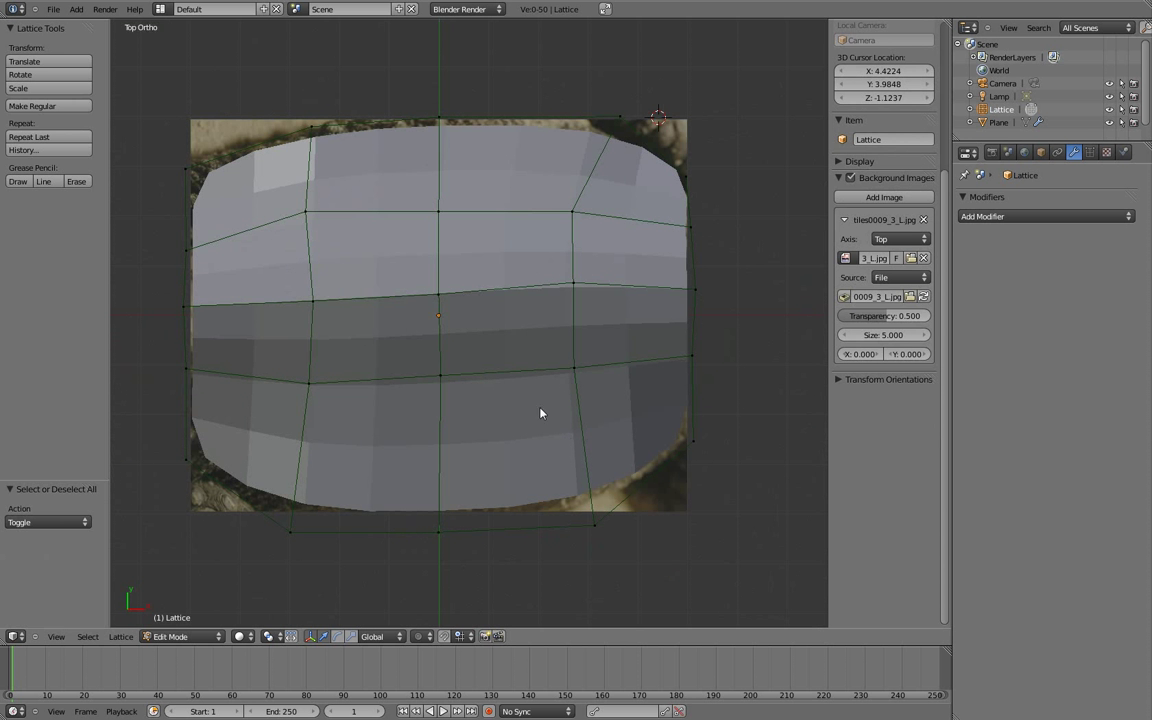
key("b")
left_click_drag(280, 190, 591, 400)
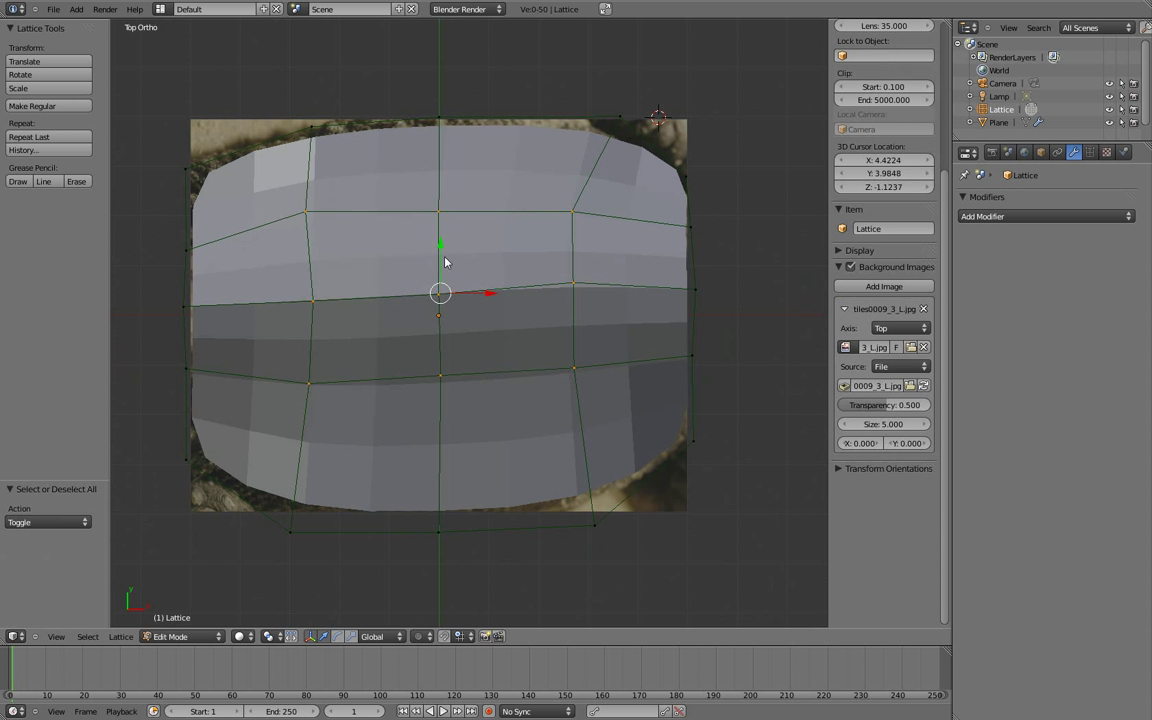
left_click_drag(443, 250, 443, 264)
left_click(442, 268)
- Move the top row of lattice points up along Y to the image's top edge
key("a")
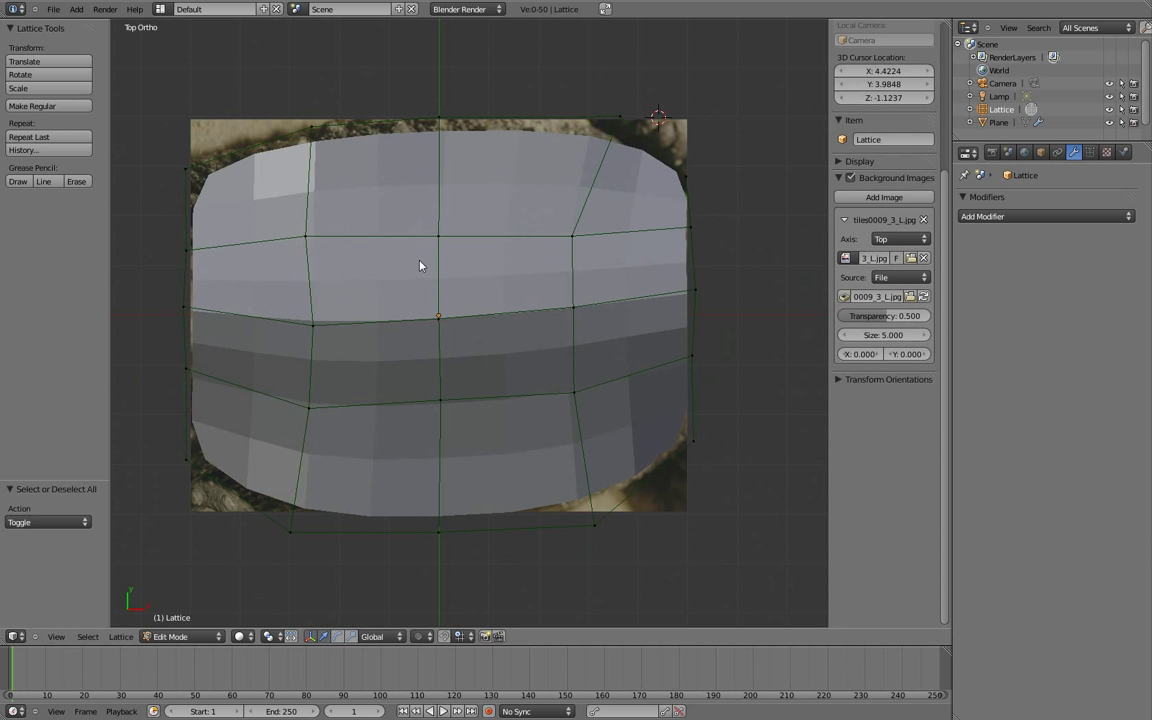
key("b")
left_click_drag(310, 88, 622, 130)
key("g")
key("y")
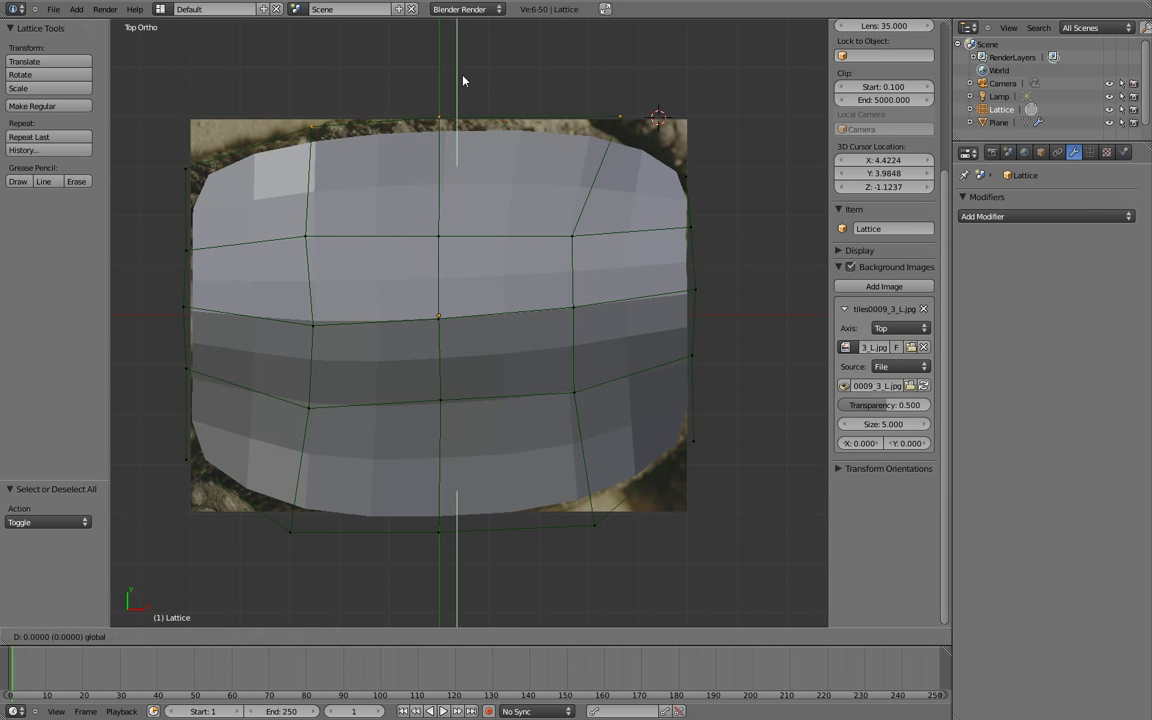
left_click(463, 72)
- Switch to wireframe, orbit to inspect the shell shape, and return to top view
mouse_move(488, 290)
middle_mouse_down()
mouse_move(483, 213)
mouse_move(468, 378)
mouse_move(642, 430)
mouse_move(602, 293)
mouse_move(411, 437)
mouse_move(463, 467)
middle_mouse_up()
key("z")
key("z")
key("z")
middle_click_drag(481, 417, 643, 341)
middle_click_drag(518, 428, 467, 428)
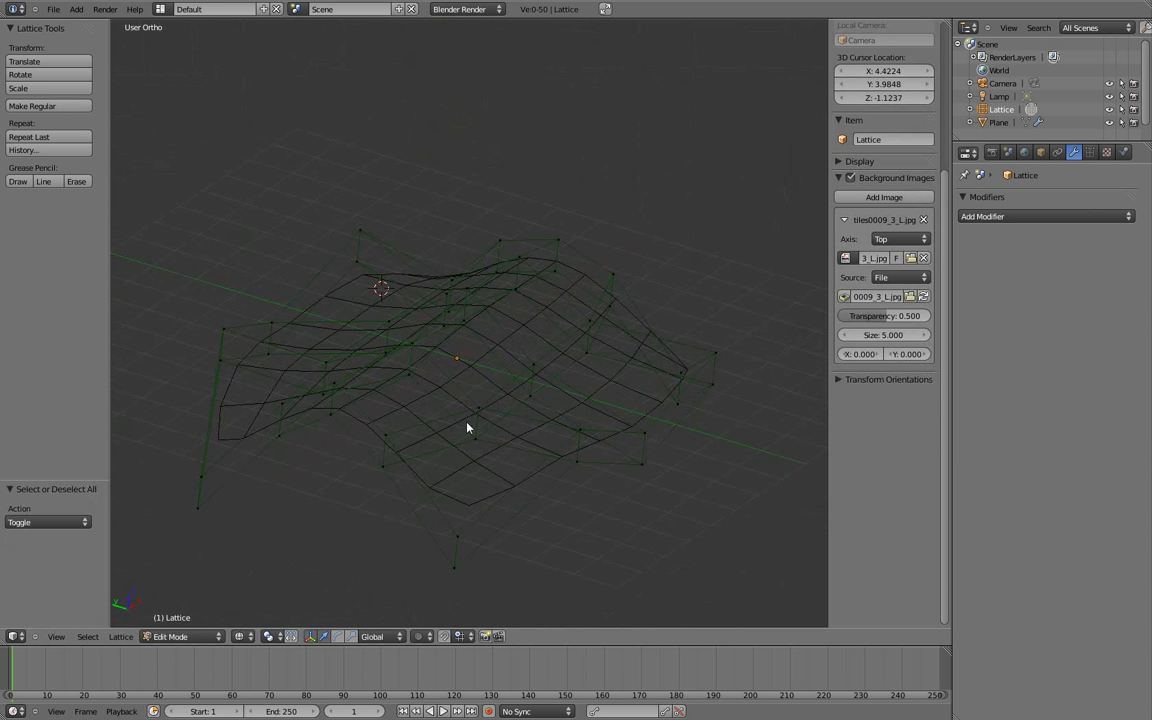
key("KP_7")
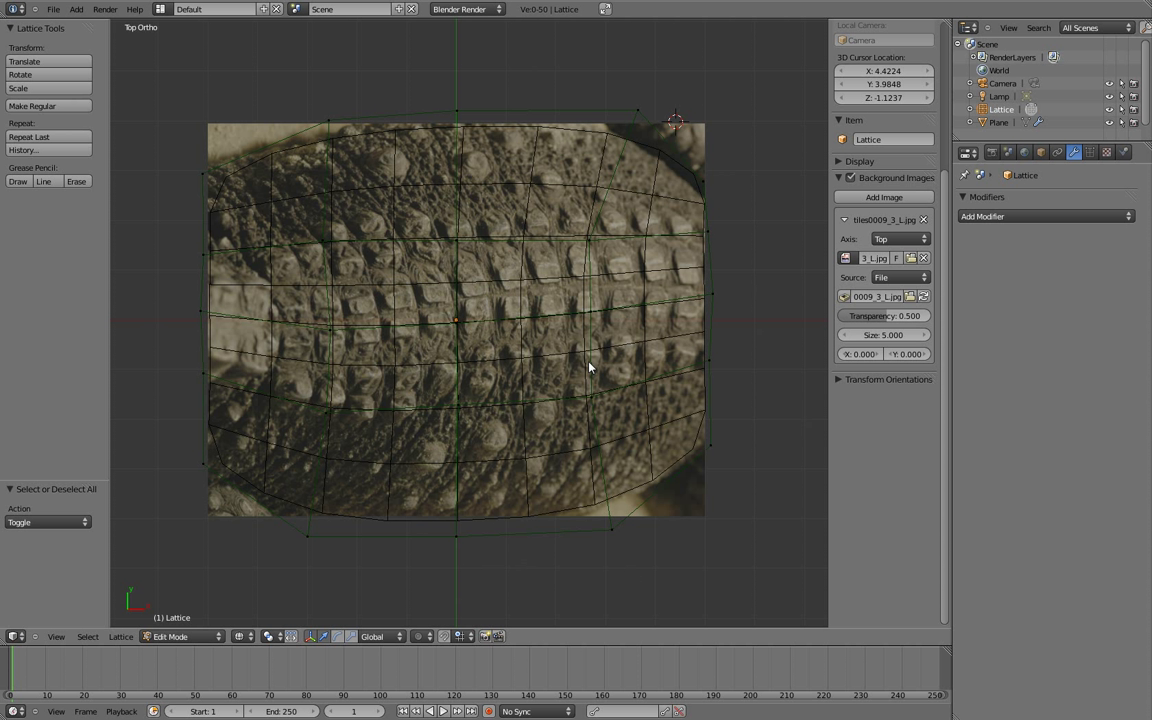
- Leave lattice editing, return to solid shading, and select the shell Plane
key("Tab")
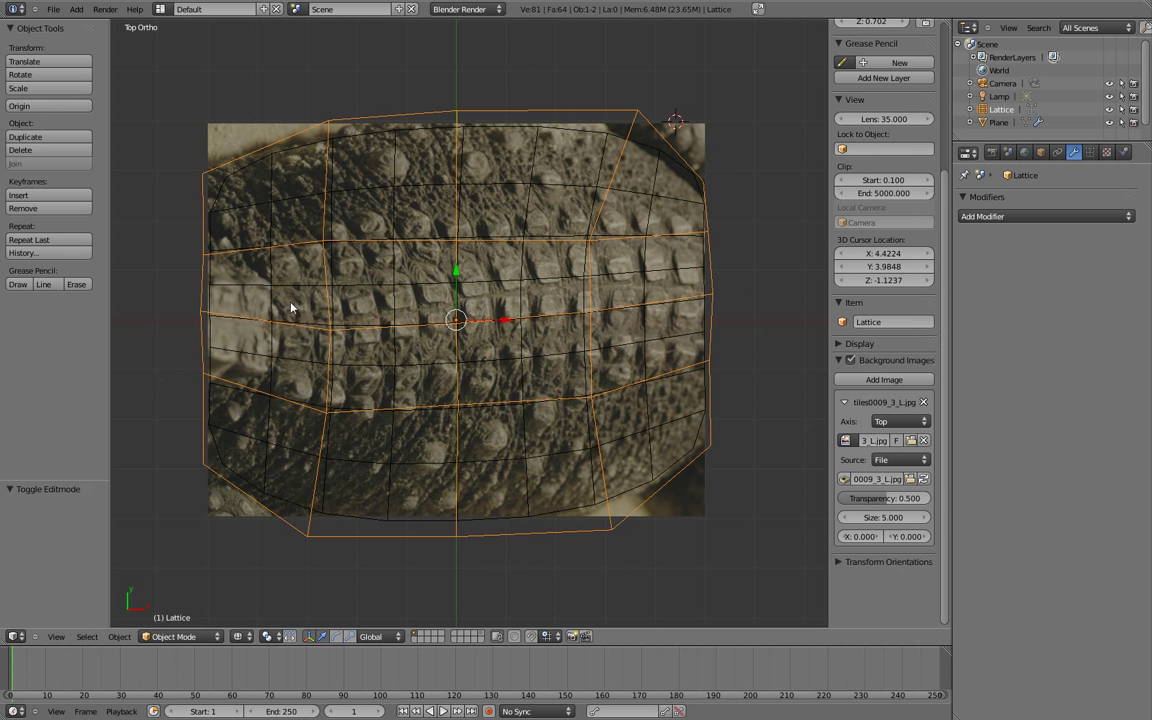
key("z")
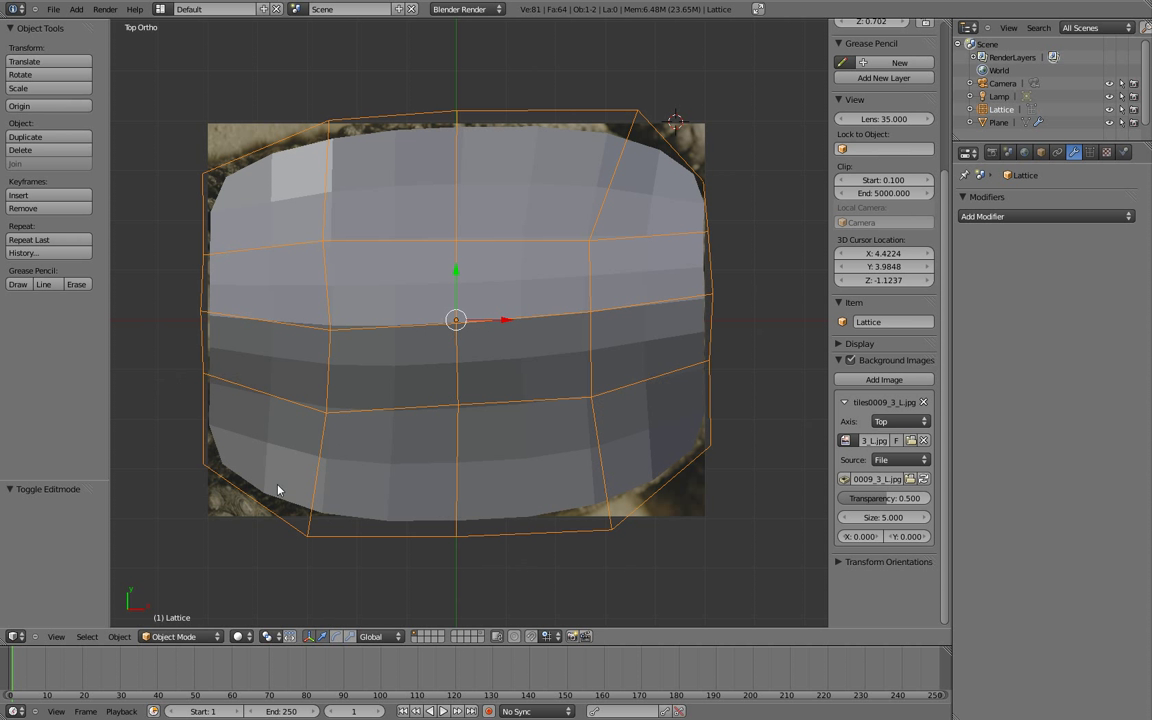
right_click(249, 440)
- Create a new material, Material.001, for the Plane and add a new texture to it
left_click(1105, 153)
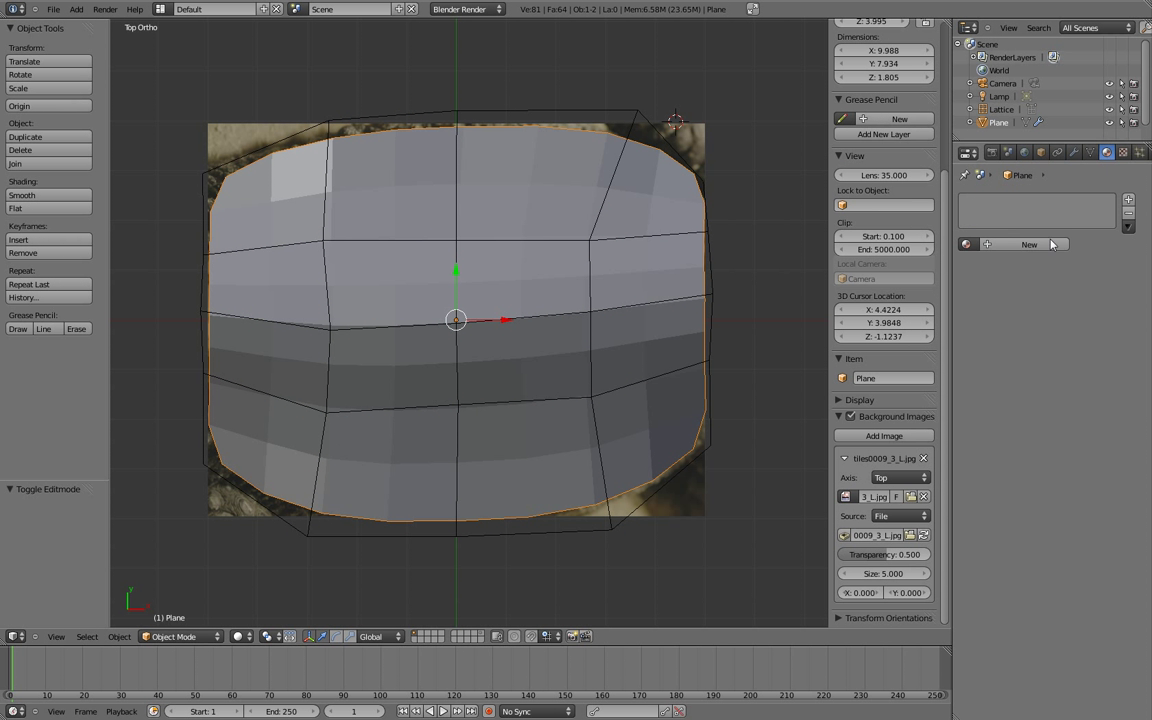
left_click(1000, 244)
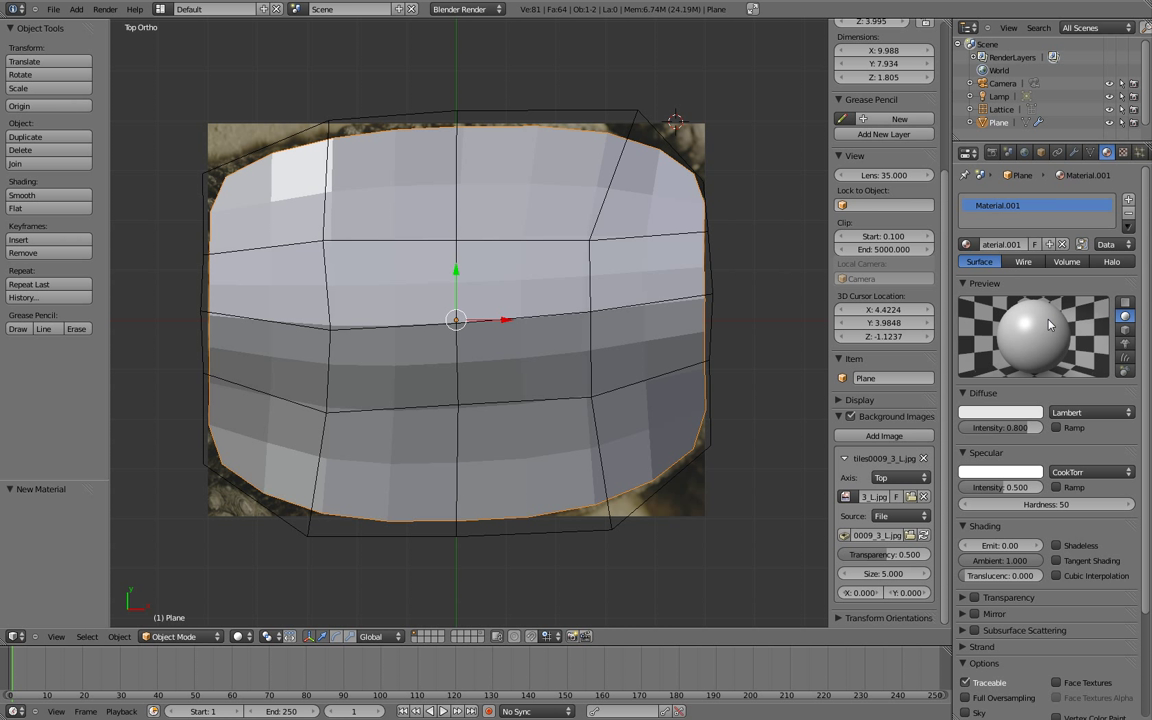
left_click(1123, 152)
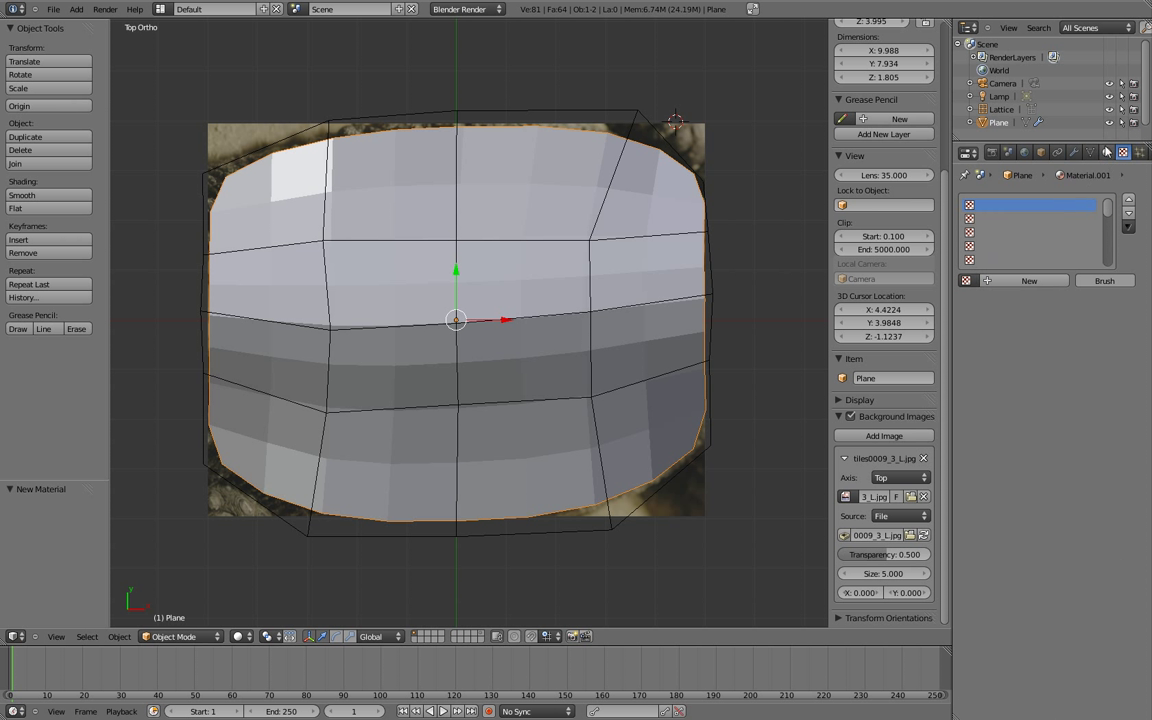
left_click(1029, 280)
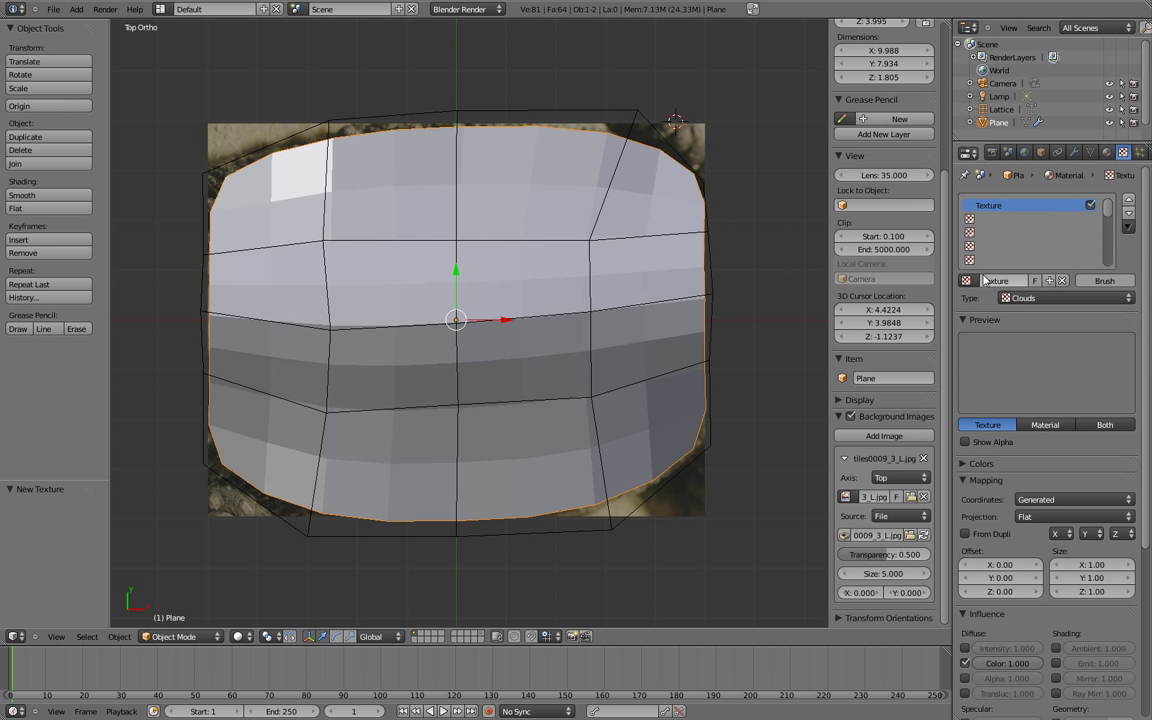
- Add a new texture to the plane's material and set its type to Image or Movie
left_click(1068, 298)
left_click(1082, 211)
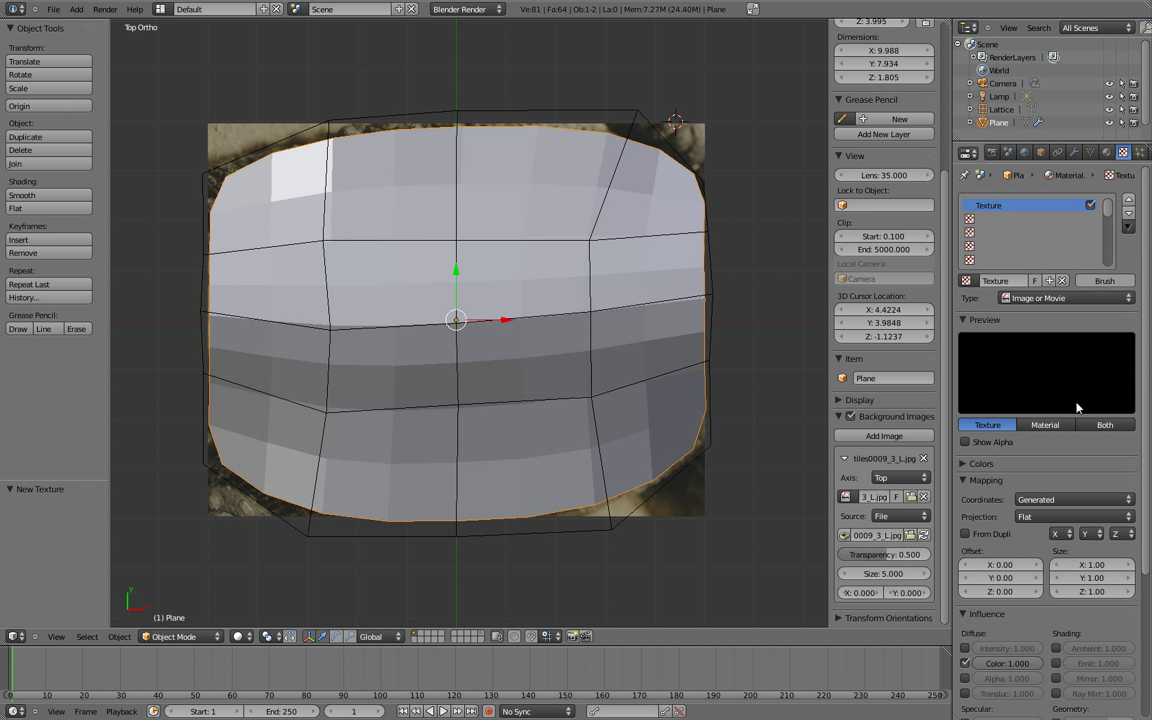
scroll(1065, 405, "down", 5)
- Load Reptiles0009_3_L.jpg from the already loaded images as the texture image
left_click(1101, 655)
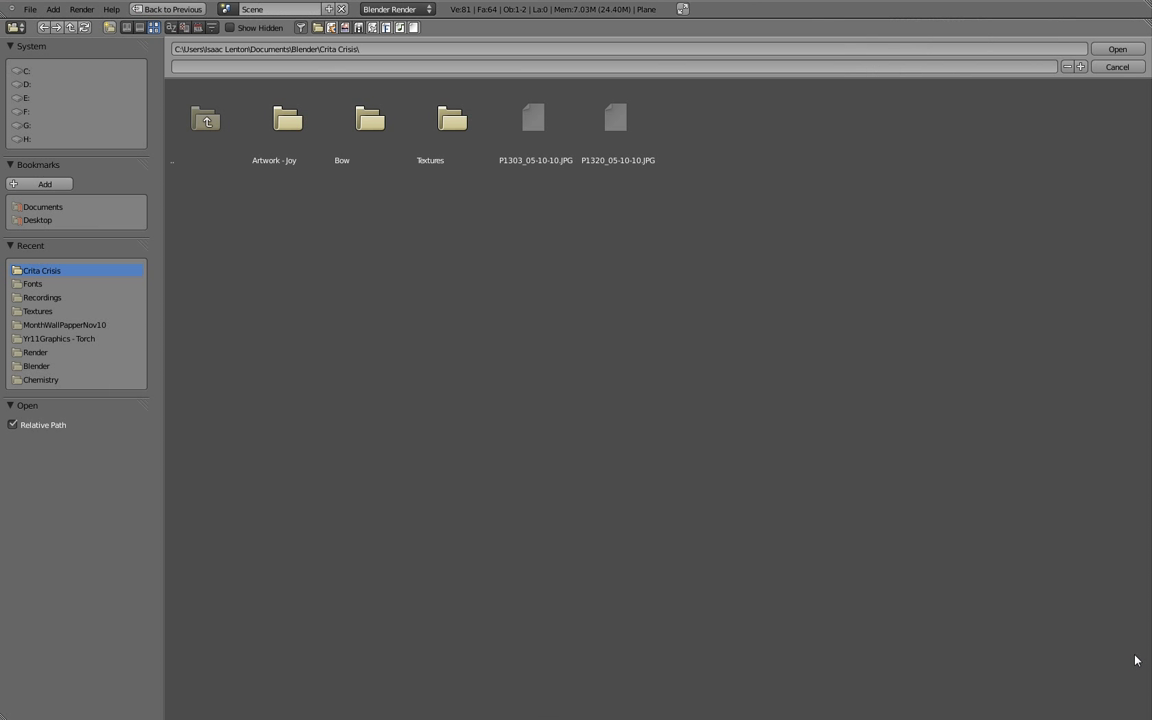
left_click(466, 140)
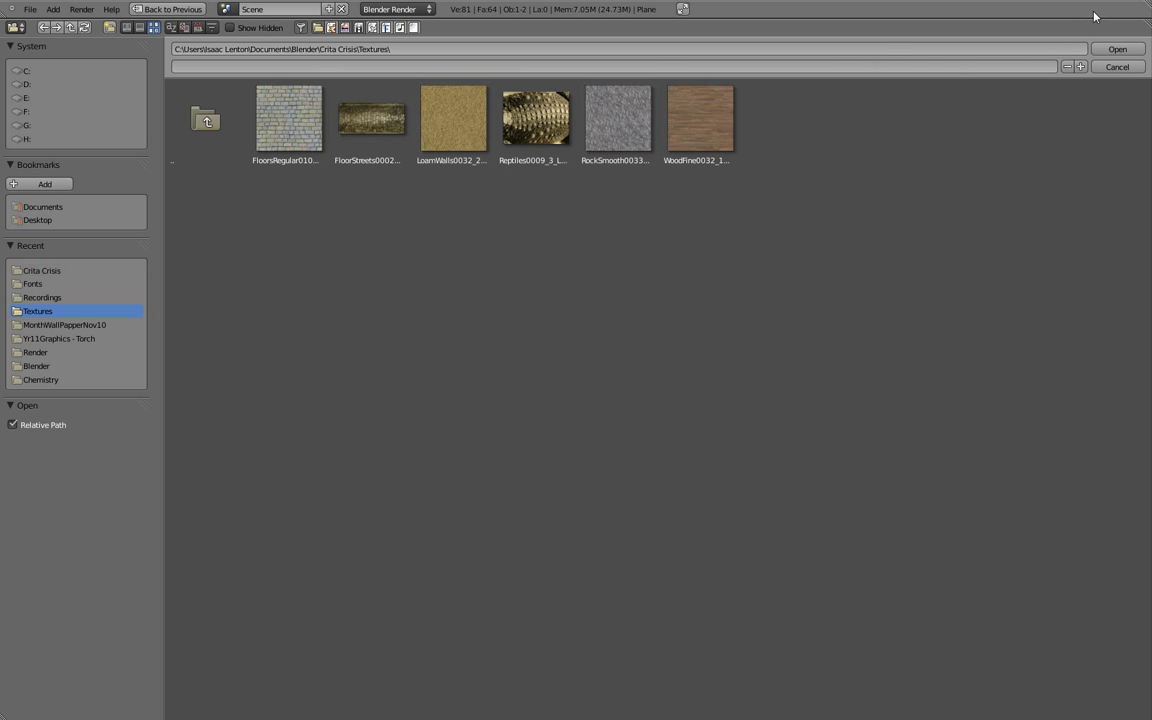
left_click(1117, 67)
scroll(1075, 599, "down", 3)
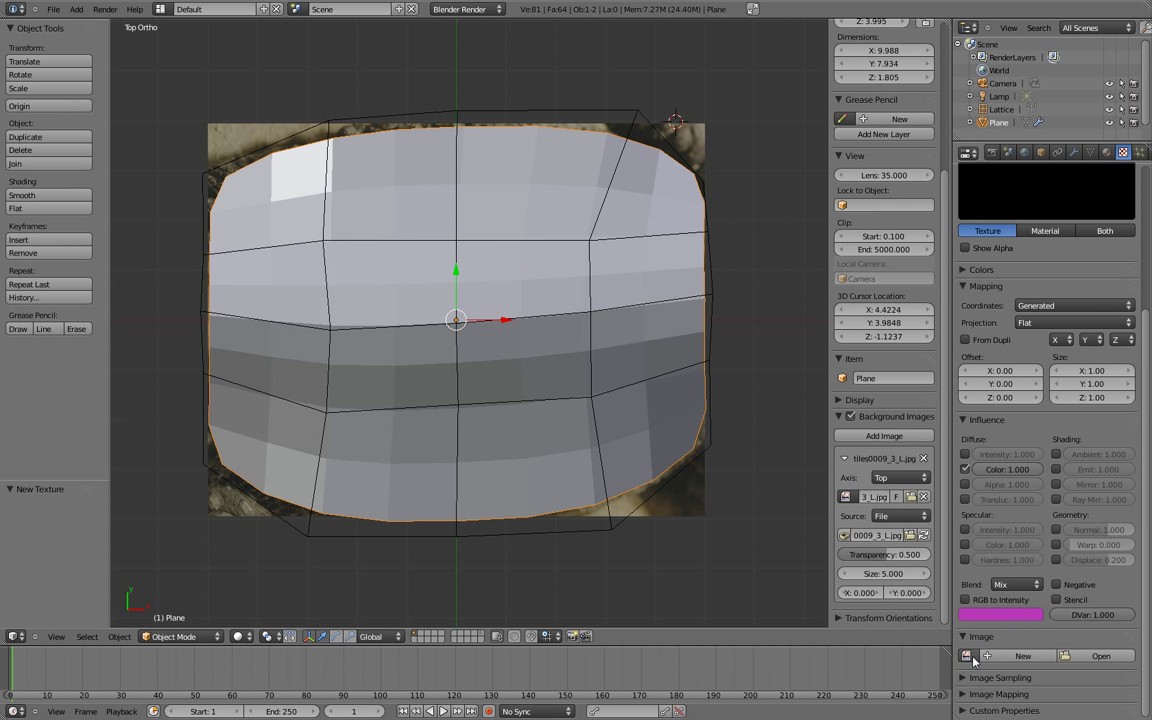
left_click(966, 656)
left_click(1000, 511)
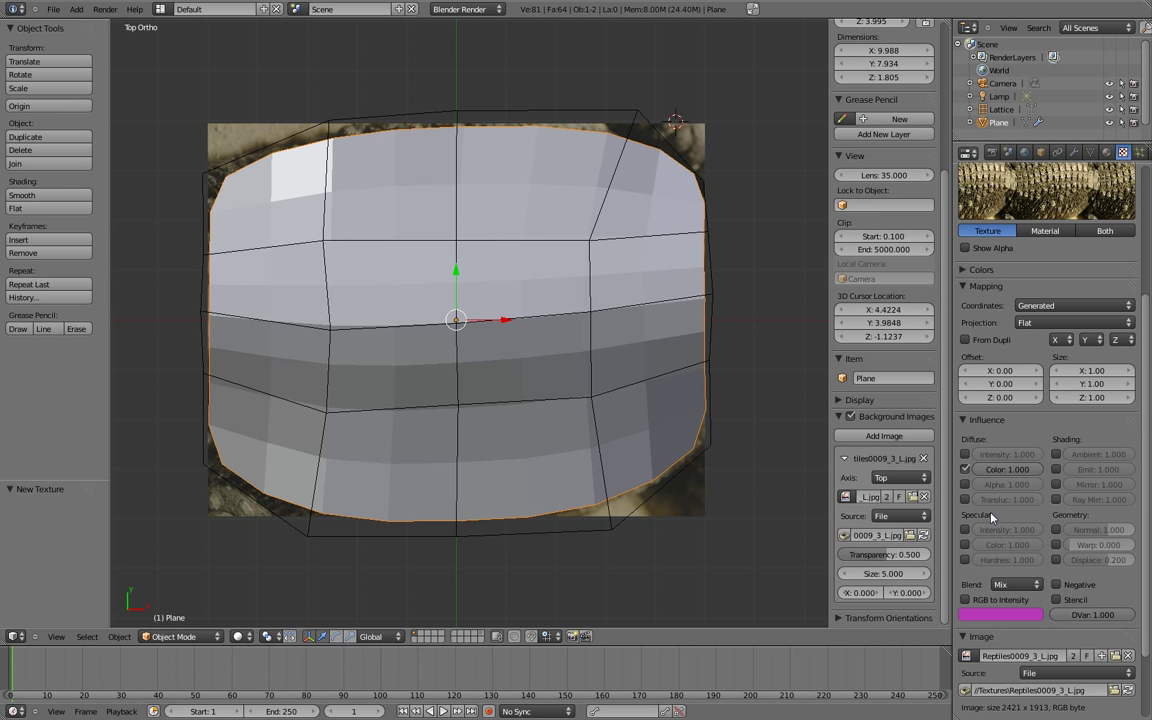
scroll(1060, 470, "up", 4)
scroll(1070, 488, "down", 5)
scroll(1070, 488, "down", 2)
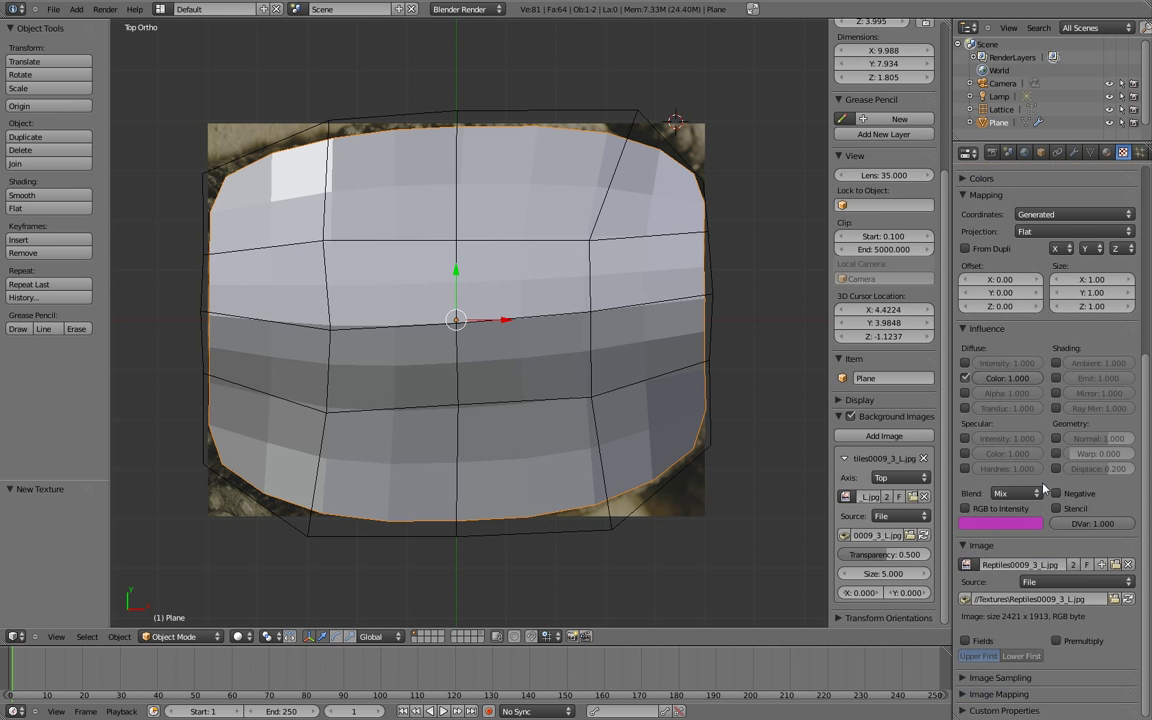
scroll(1035, 597, "up", 8)
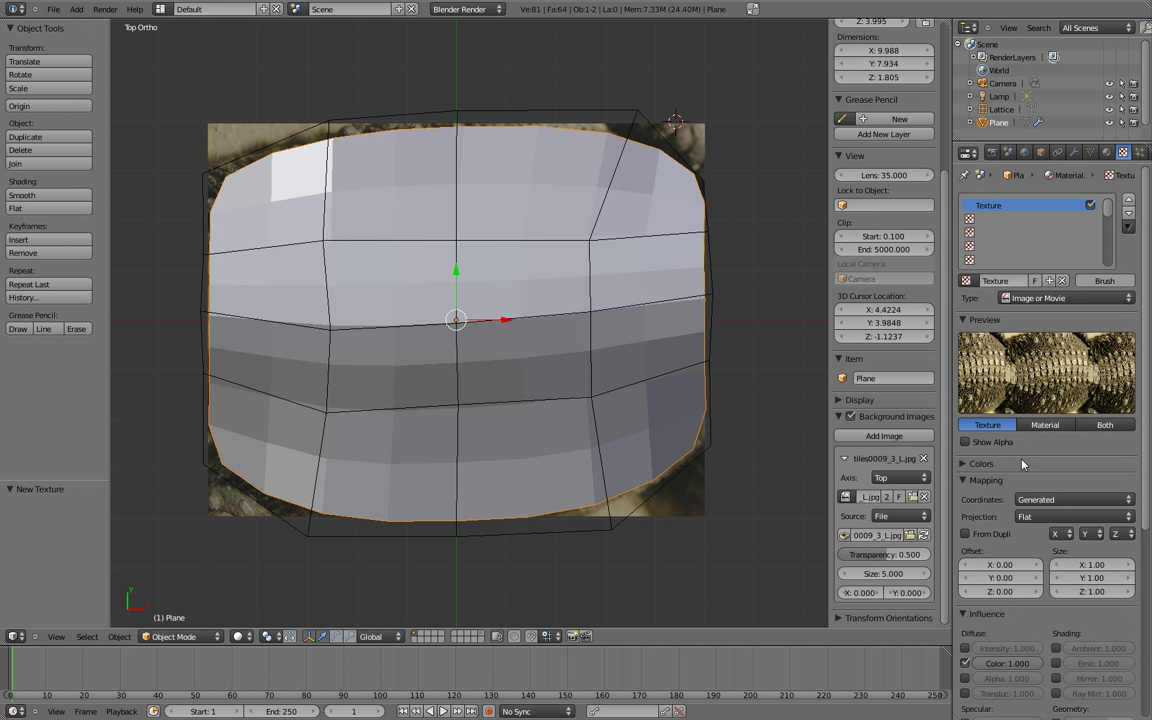
scroll(1000, 460, "down", 2)
scroll(937, 489, "up", 2)
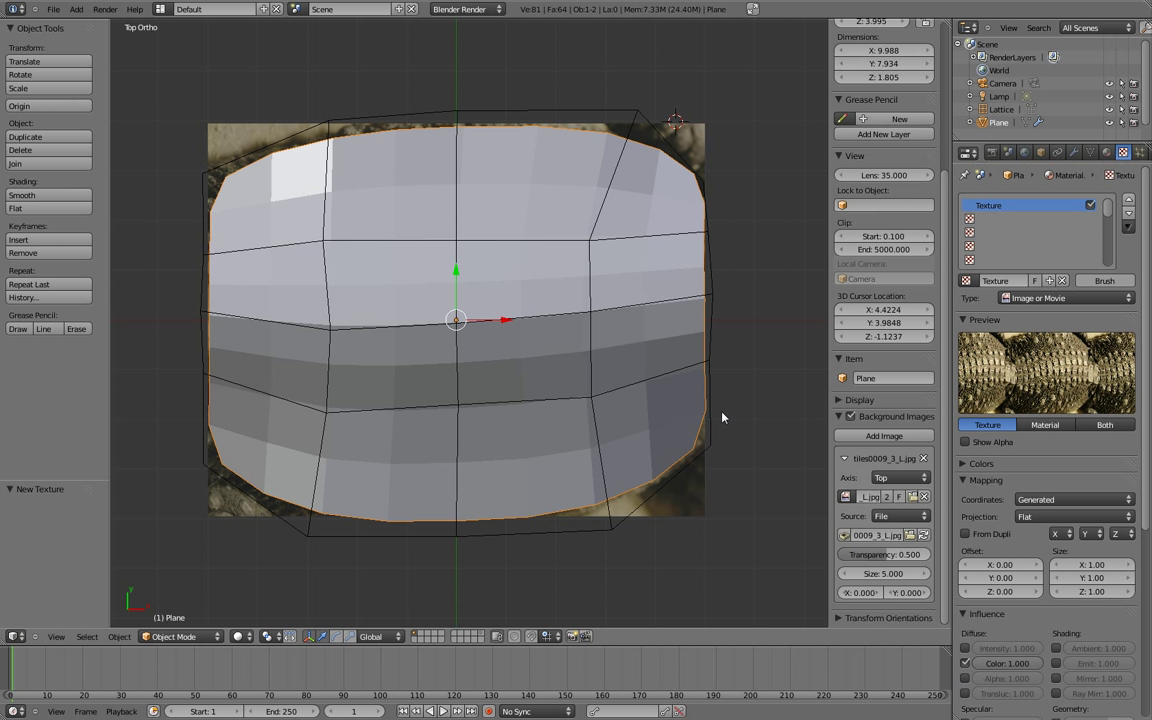
- Run a test render, then show all layers and switch to the camera view
key("F12")
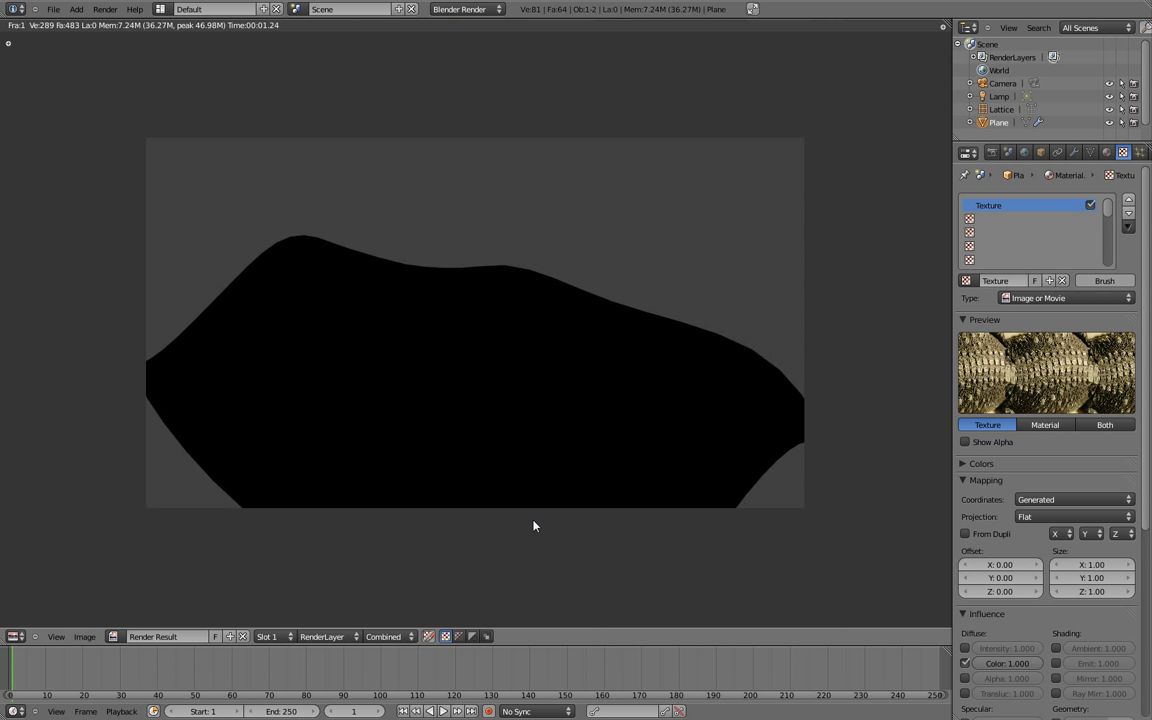
key("Escape")
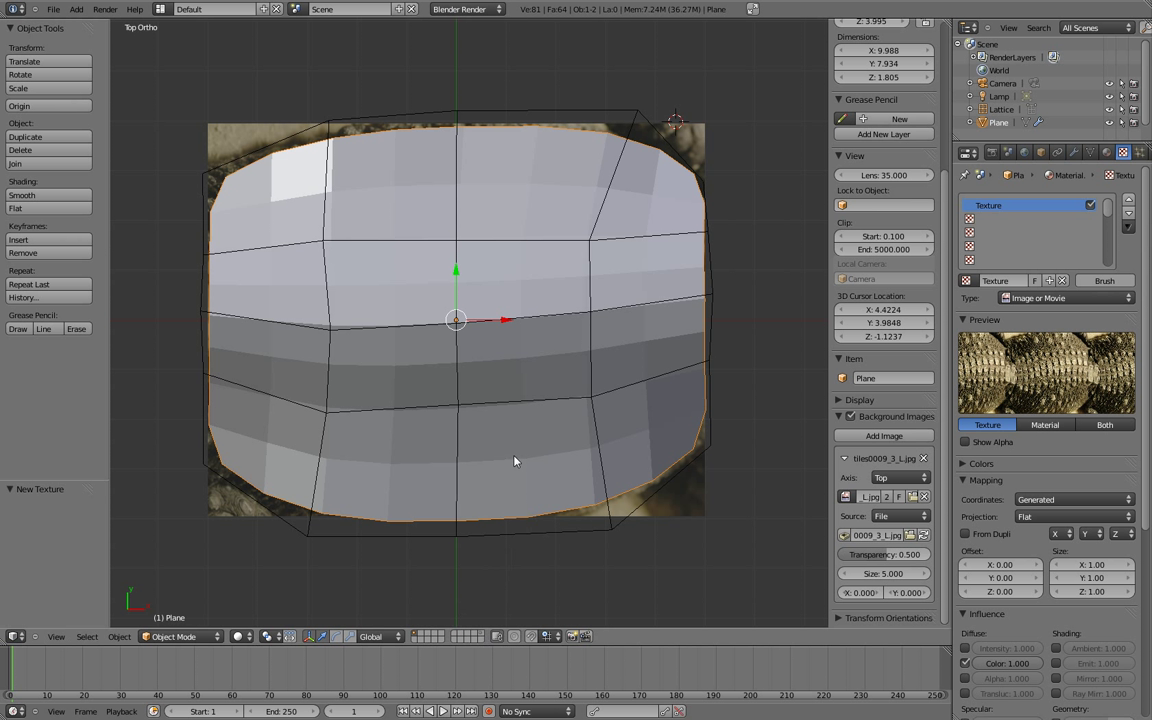
key("grave")
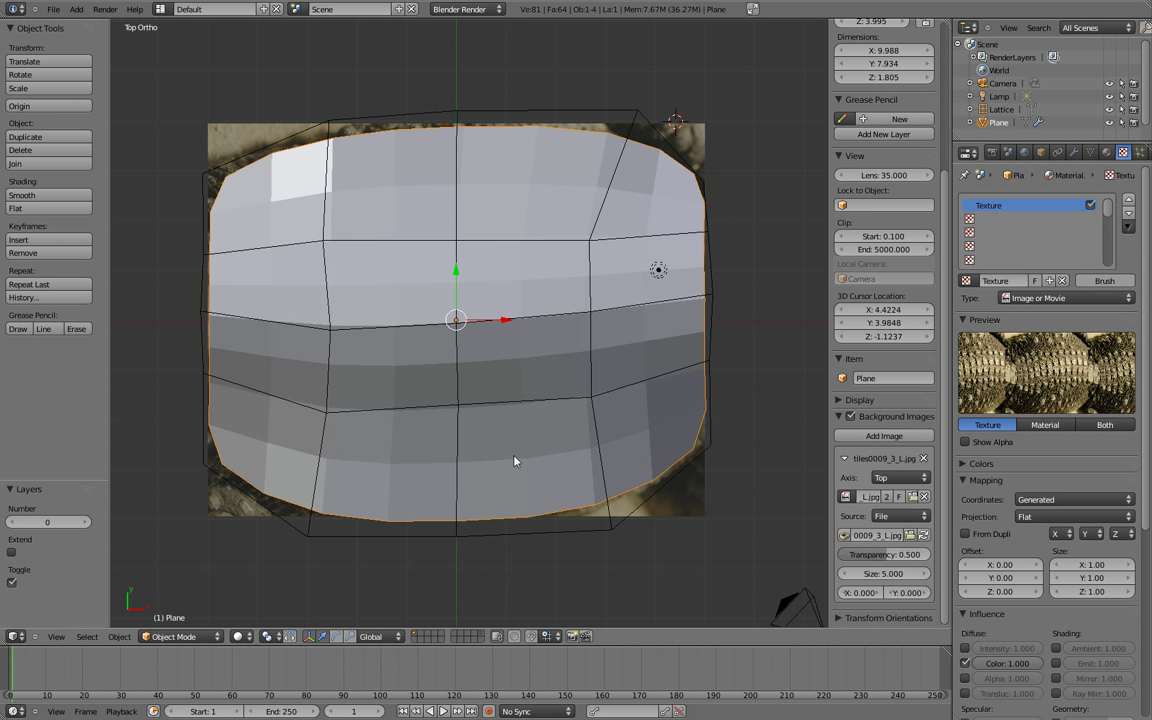
key("KP_0")
scroll(522, 465, "up", 3)
scroll(540, 445, "down", 2)
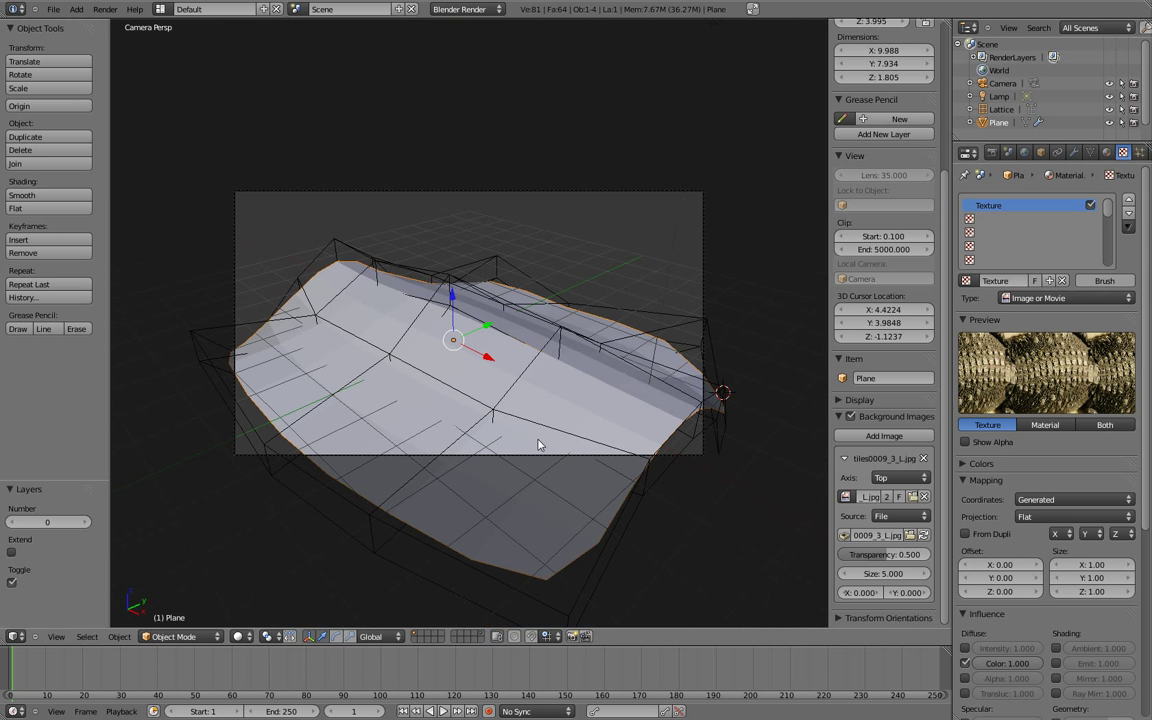
- Render from the camera and pan and zoom the Render Result to inspect it
key("F12")
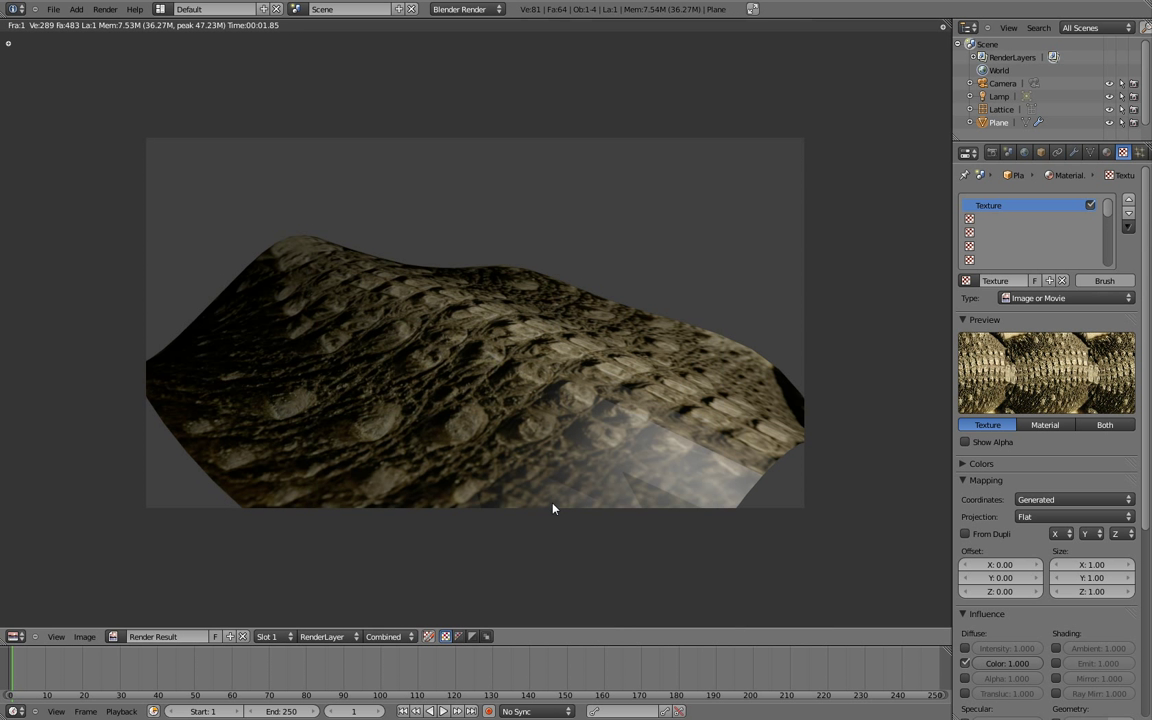
scroll(553, 507, "up", 3)
middle_click_drag(557, 513, 441, 368)
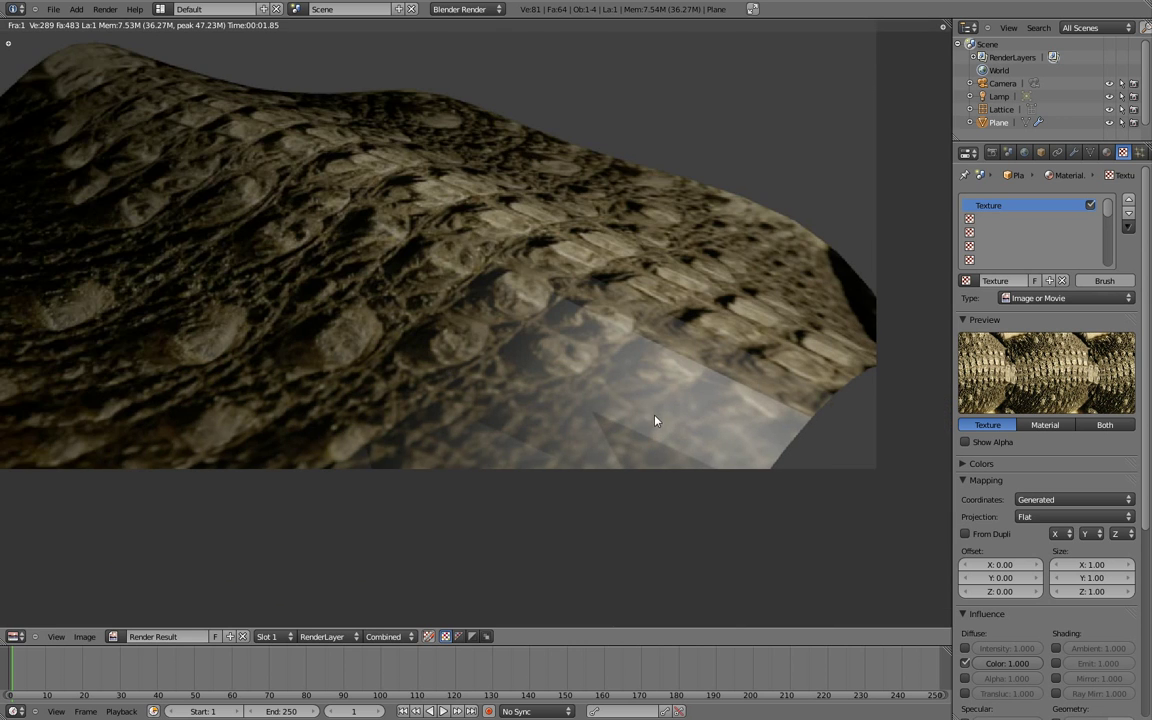
scroll(563, 363, "up", 4)
scroll(712, 476, "down", 4)
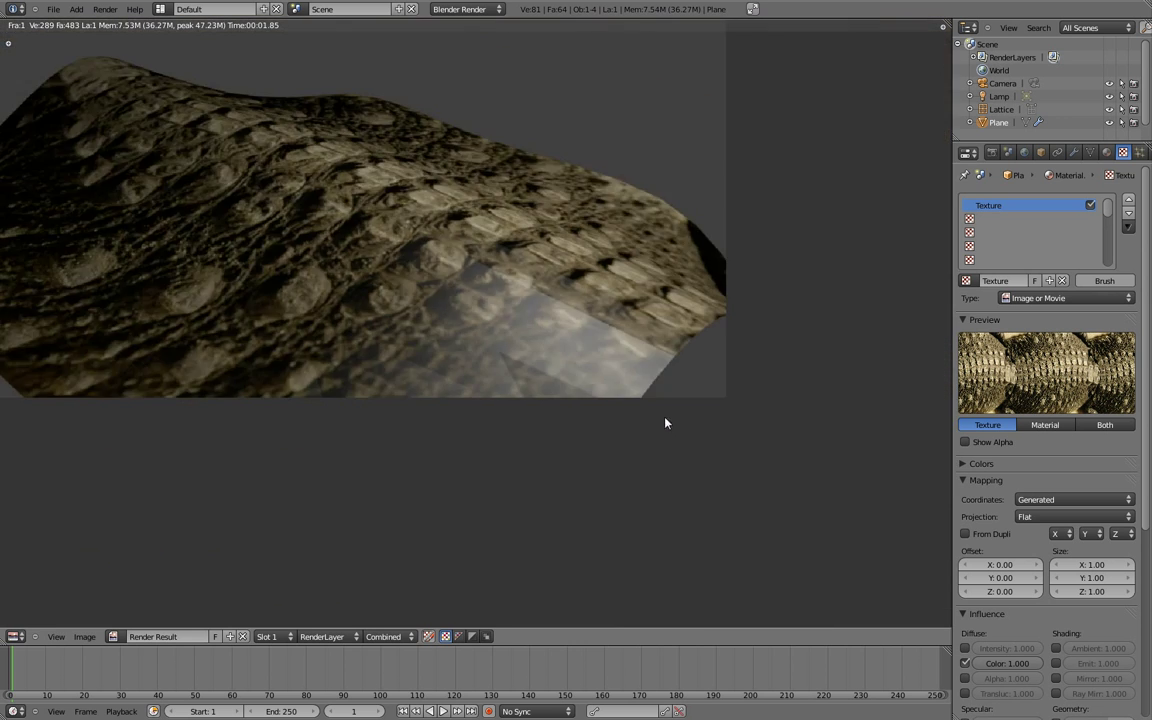
key("Home")
- Review the material settings, then select the empty second texture slot
left_click(1106, 152)
scroll(1032, 410, "down", 2)
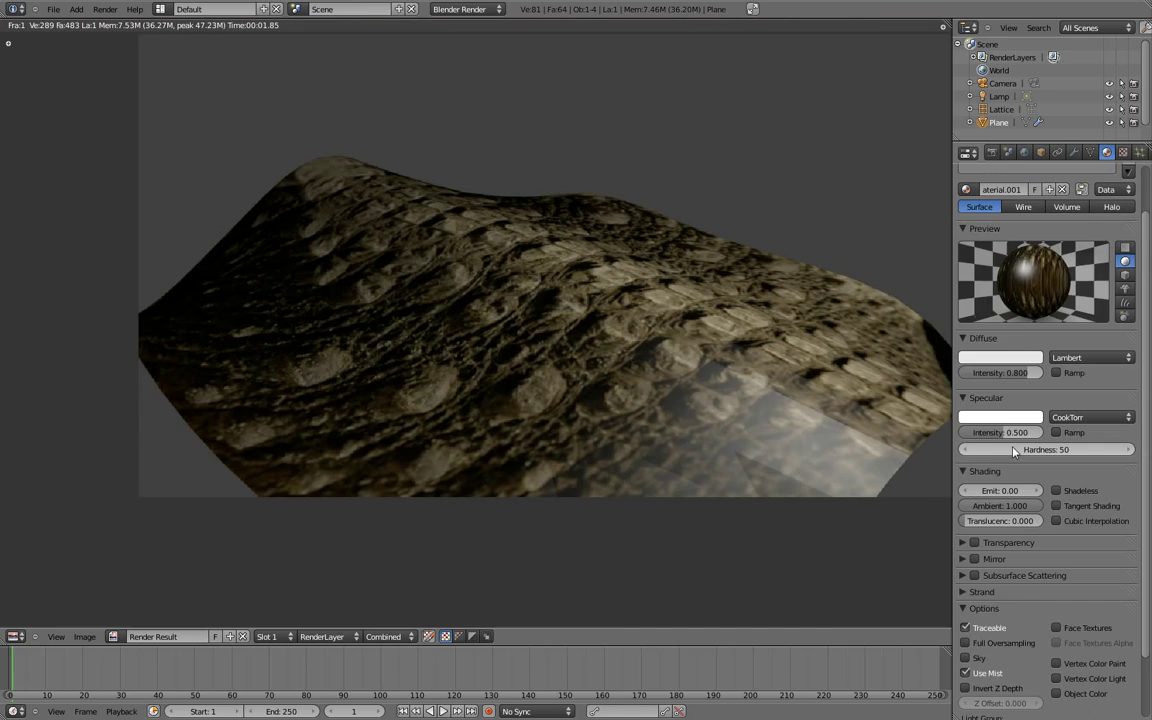
middle_click_drag(731, 437, 773, 458)
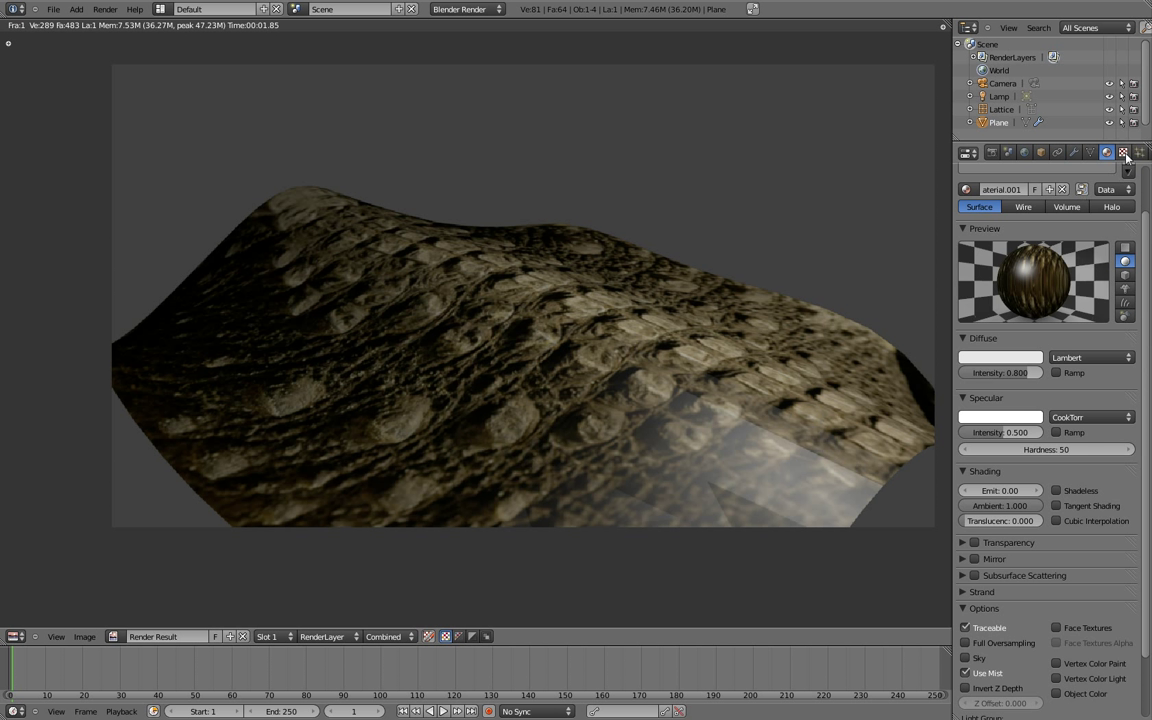
left_click(1123, 152)
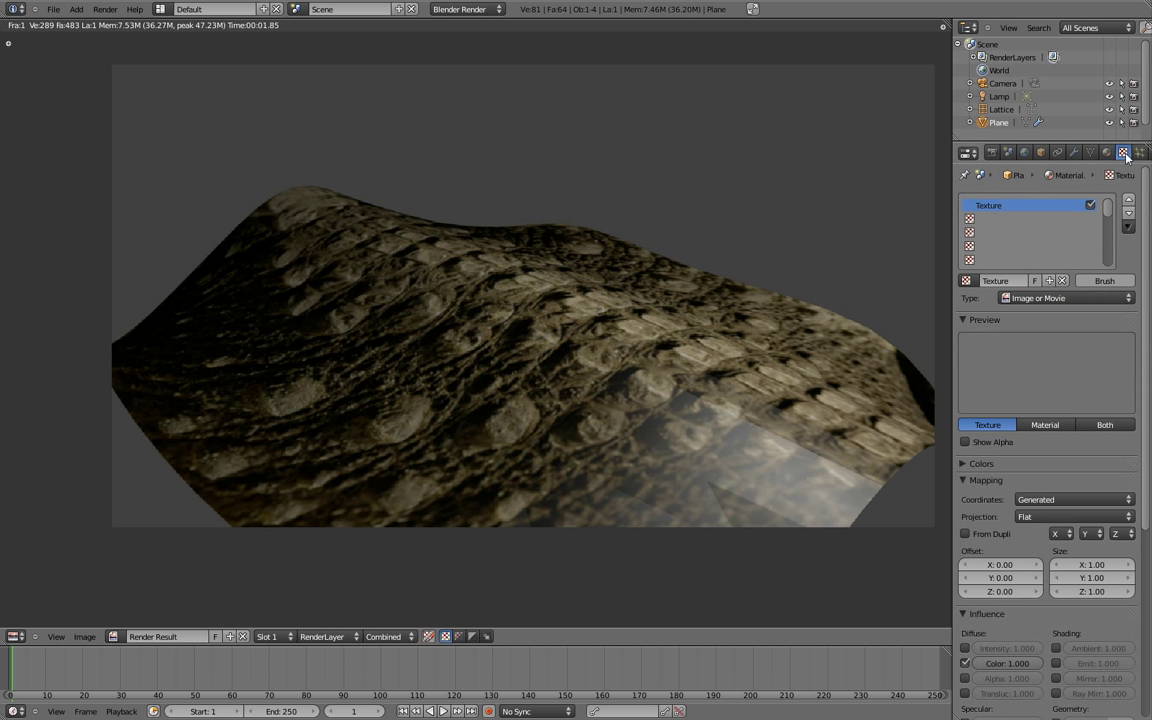
left_click(1000, 218)
- Create a second Image or Movie texture using Reptiles0009_3_L.jpg
left_click(998, 281)
scroll(1000, 290, "down", 4)
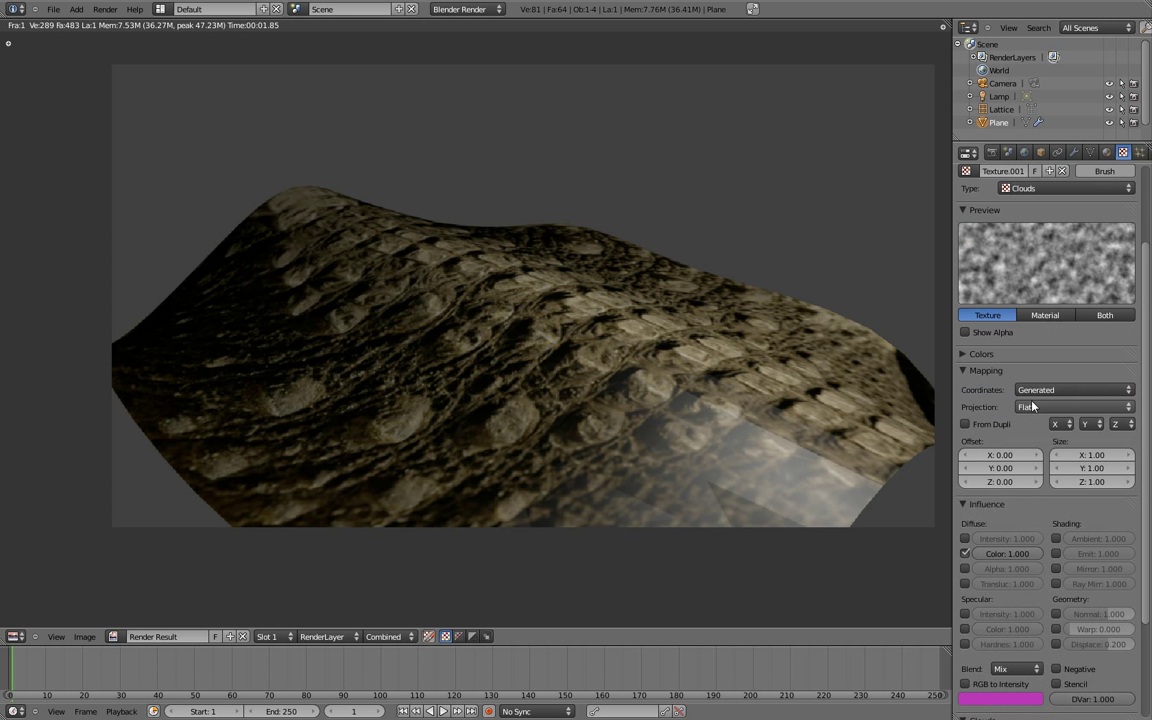
scroll(1000, 290, "up", 3)
left_click(1062, 270)
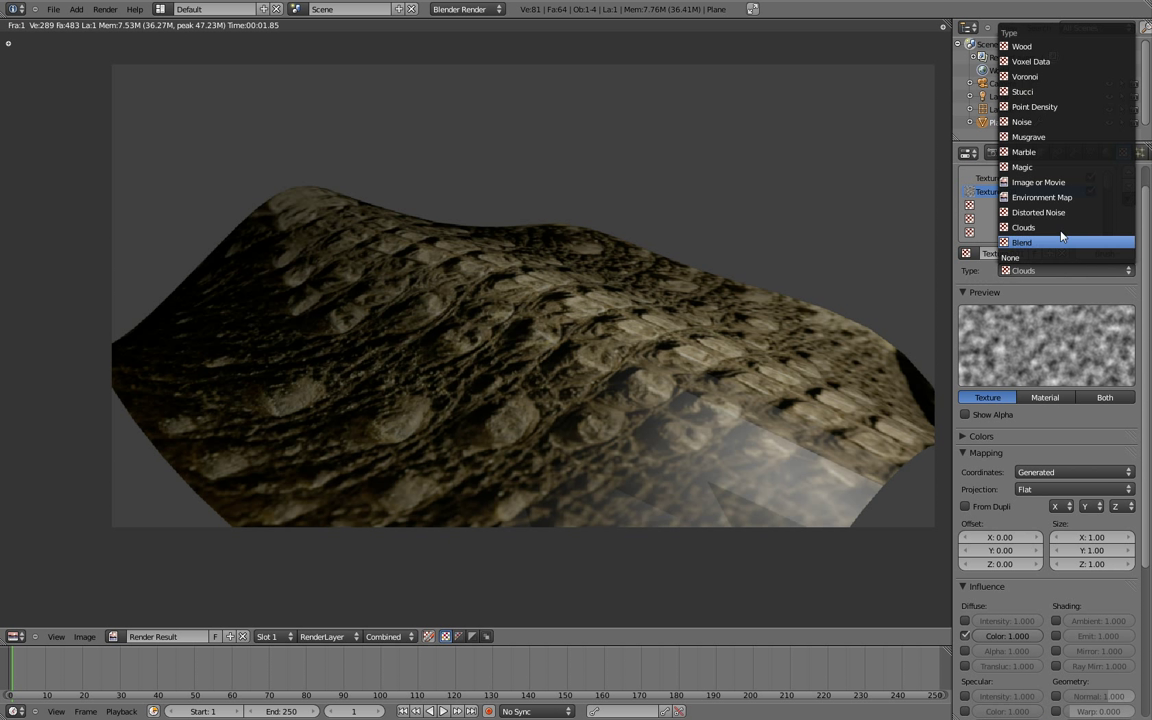
left_click(1038, 182)
scroll(1030, 450, "down", 4)
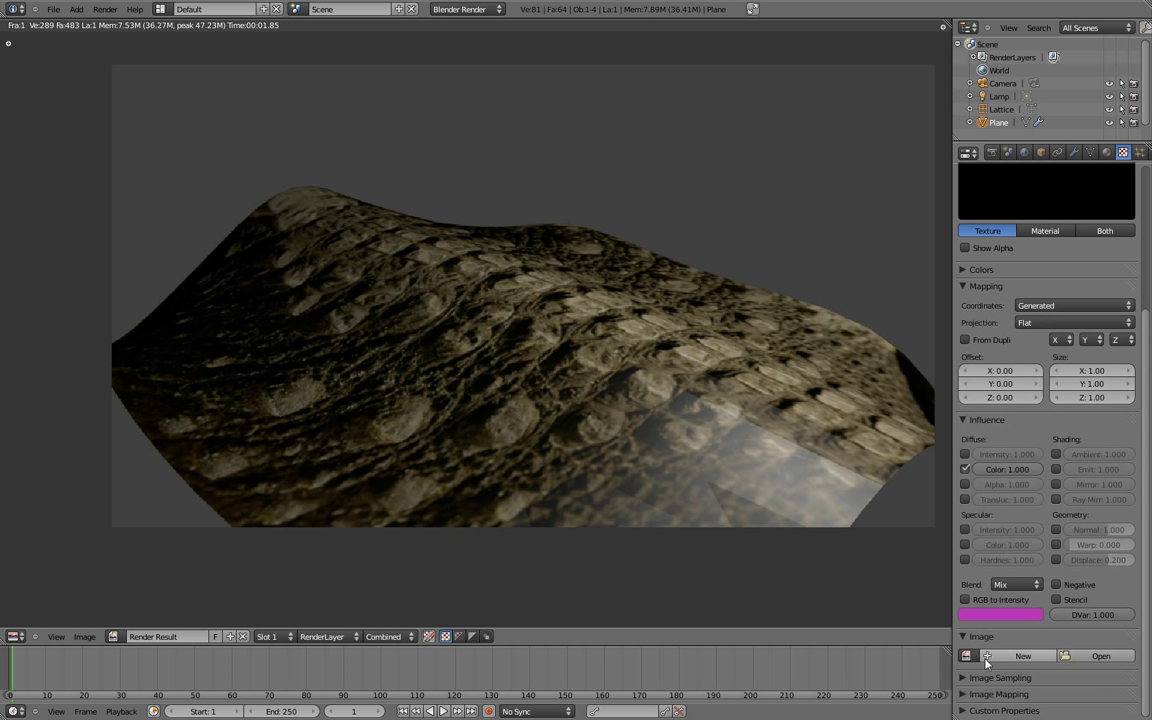
left_click(966, 656)
left_click(995, 526)
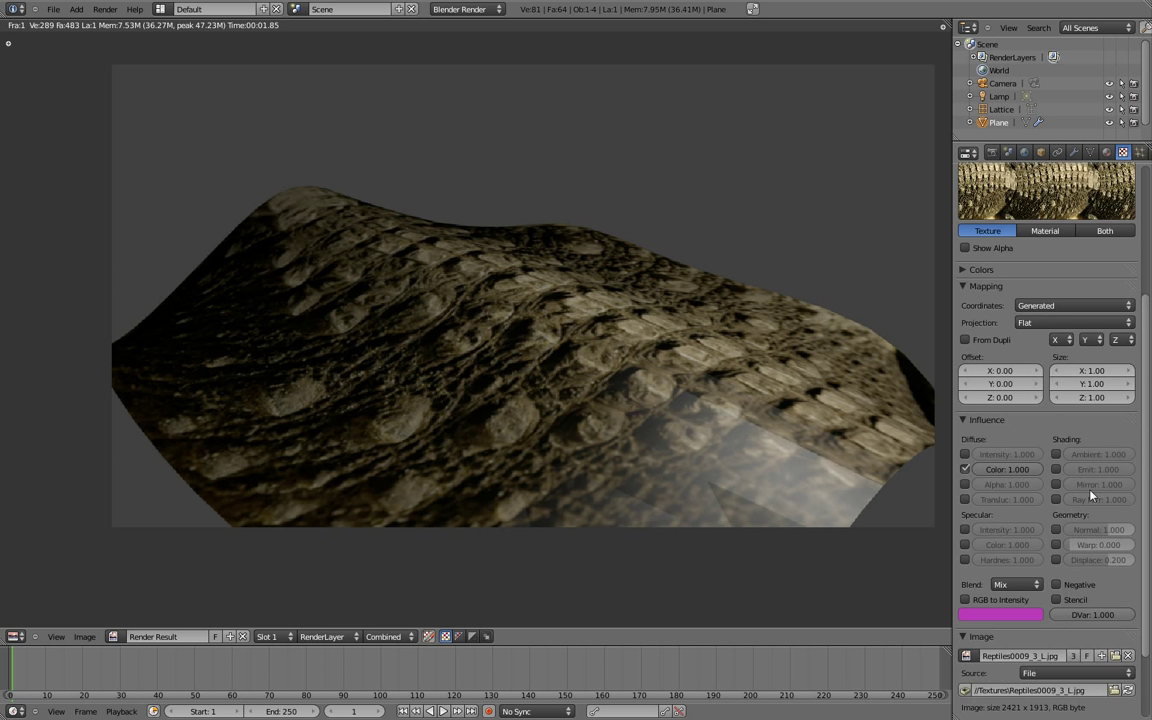
scroll(990, 400, "up", 4)
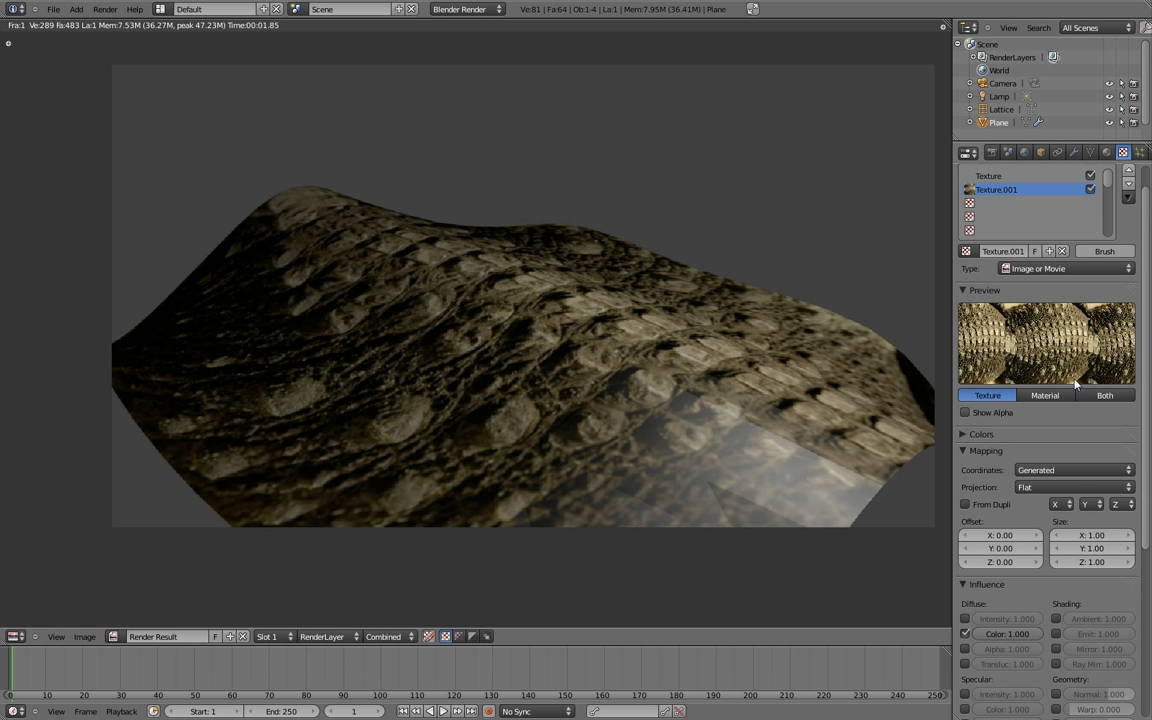
scroll(1010, 400, "down", 3)
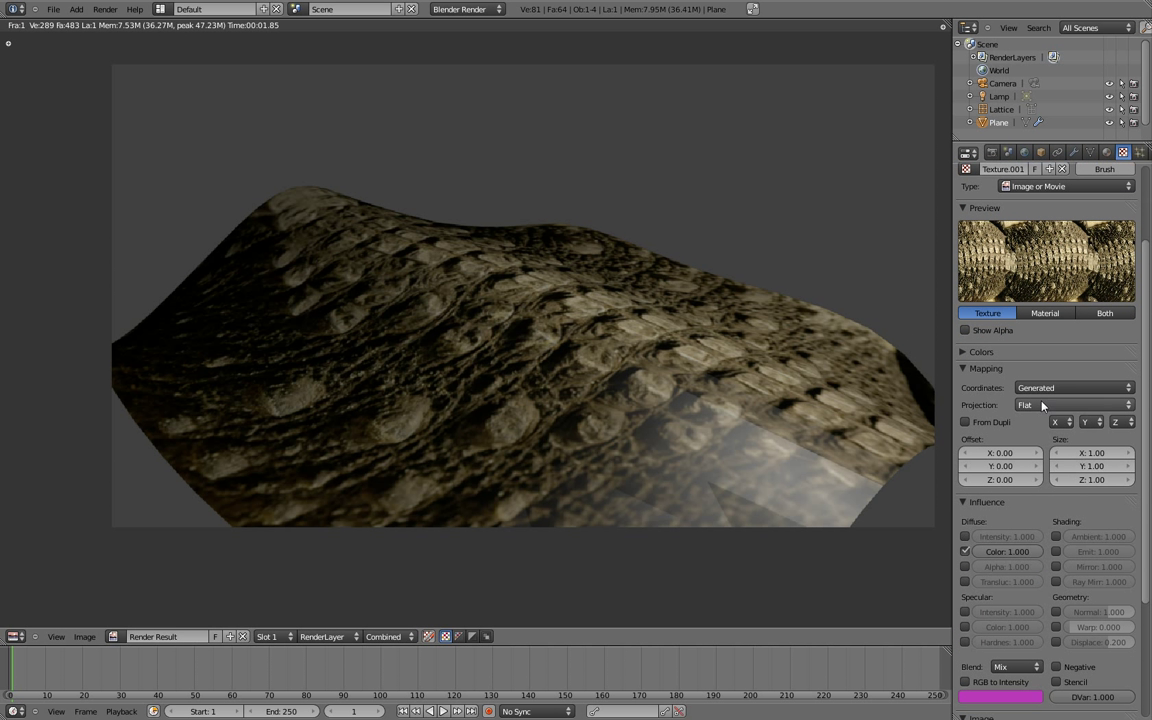
- Set the texture's Colors to Brightness 2, Contrast 5 and Saturation 0
left_click(964, 354)
scroll(1081, 494, "up", 4)
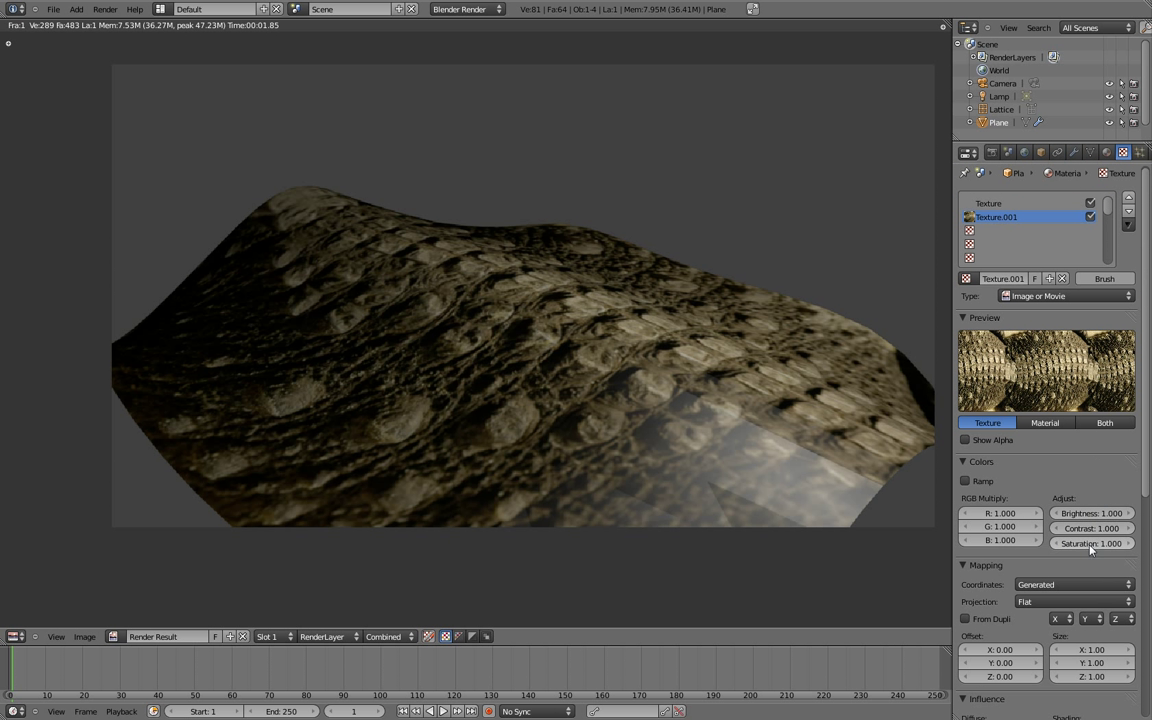
left_click(1090, 513)
type("2")
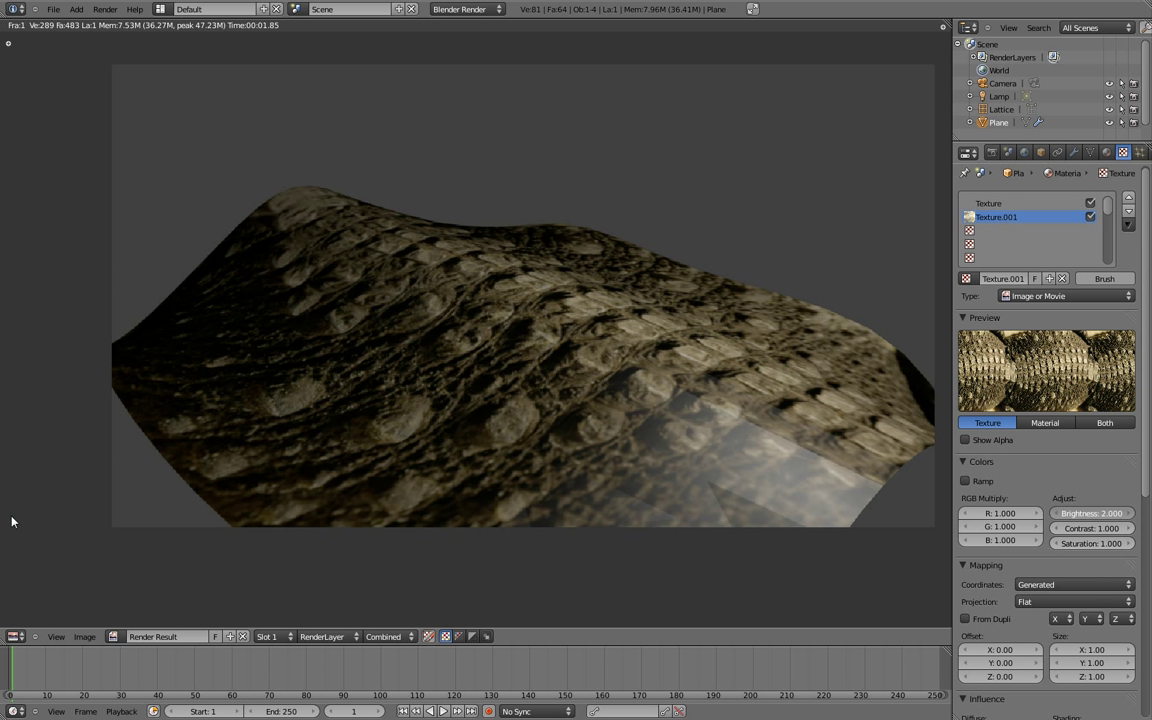
key("Return")
left_click_drag(1070, 530, 1116, 532)
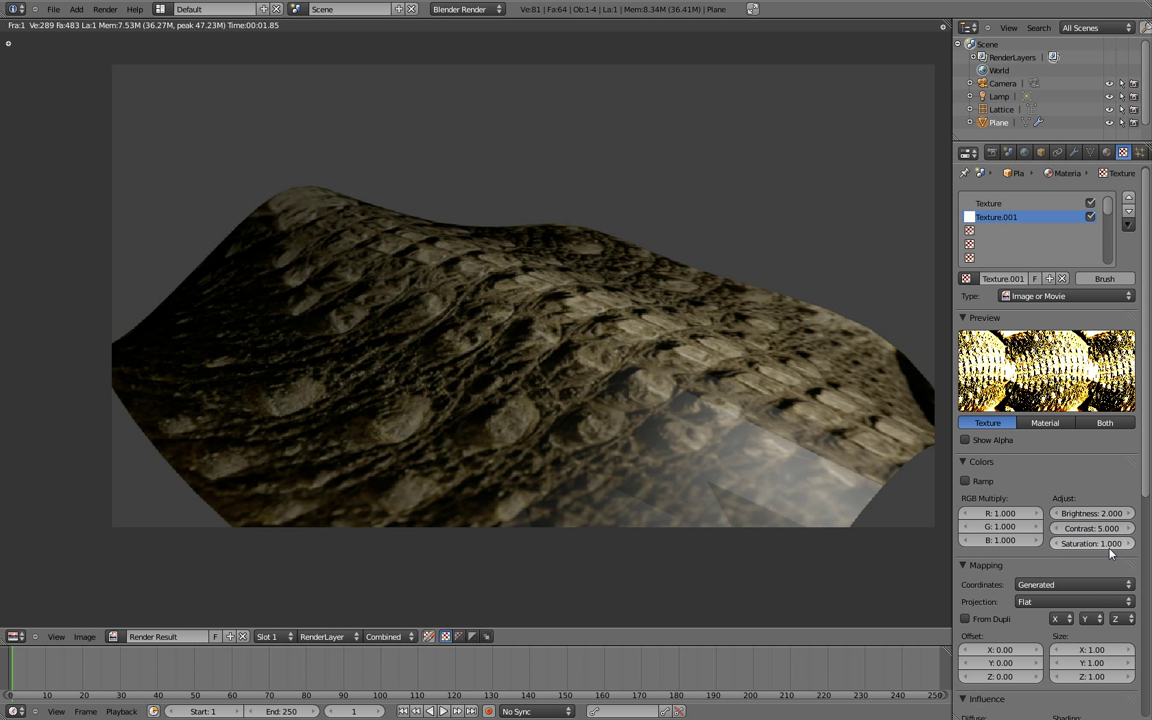
left_click_drag(1116, 542, 1090, 546)
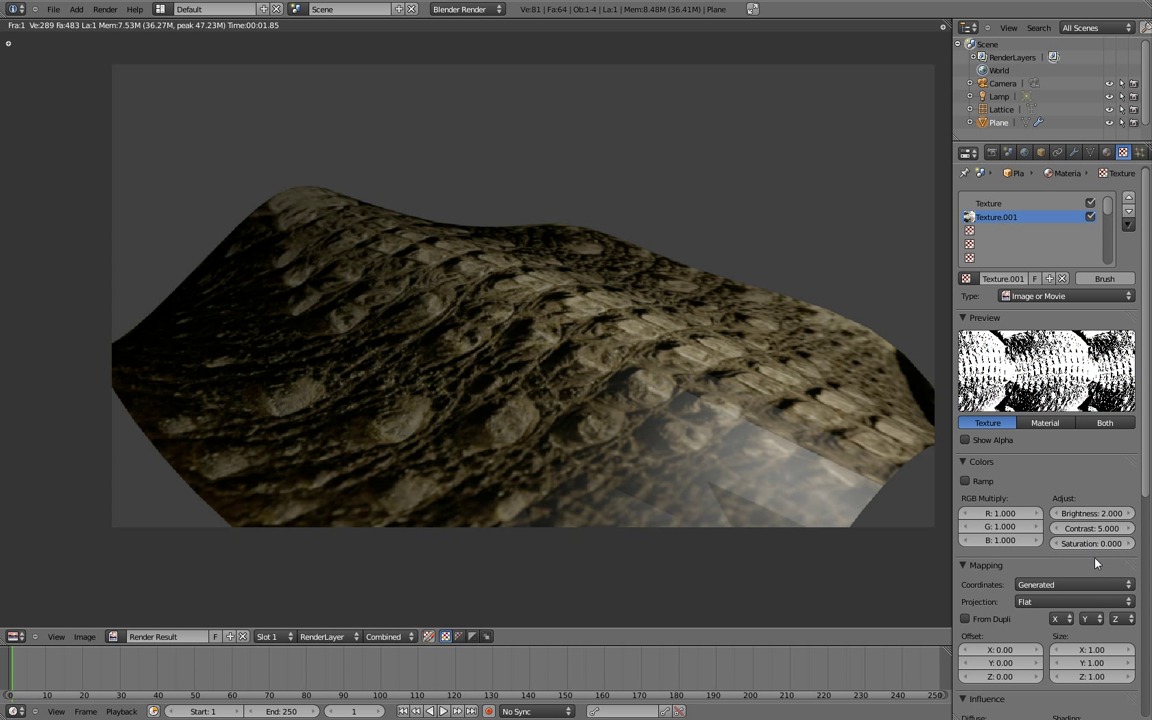
scroll(1095, 563, "down", 3)
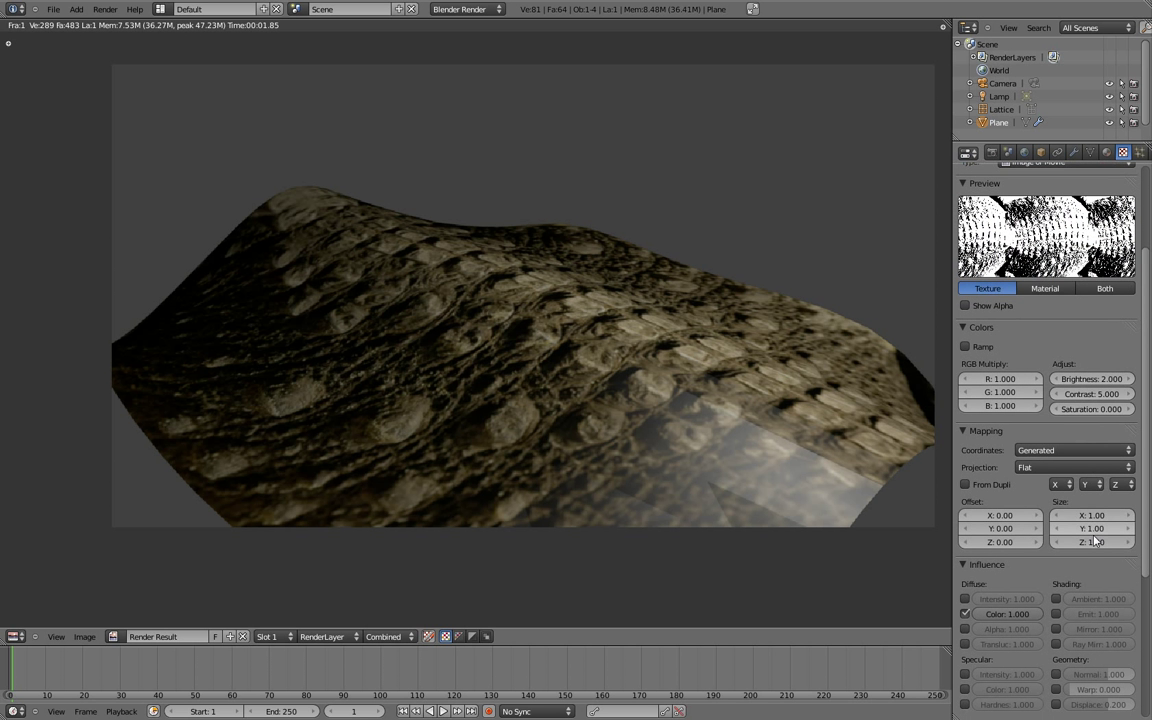
scroll(991, 498, "down", 5)
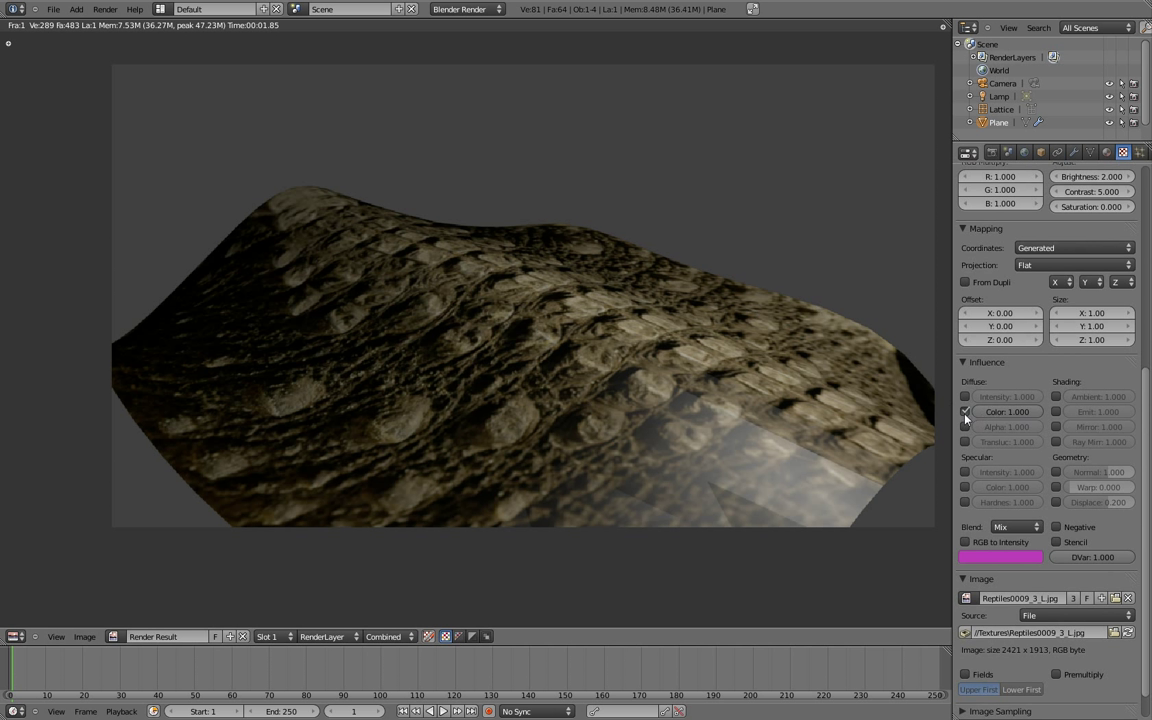
- Make Texture.001 influence Normal and a small Warp amount instead of diffuse colour
left_click(965, 413)
left_click(1056, 472)
left_click(1056, 487)
left_click_drag(1074, 488, 1092, 489)
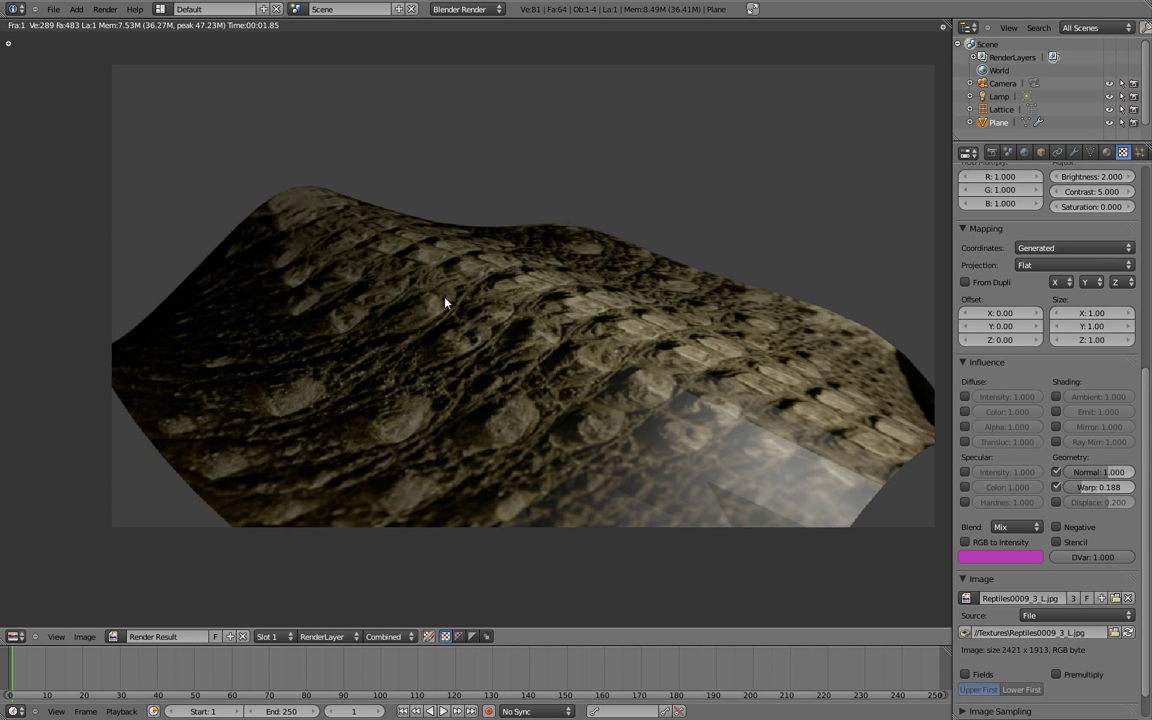
- Re-render the shell and zoom into the result to inspect the bump-mapped scales
key("F12")
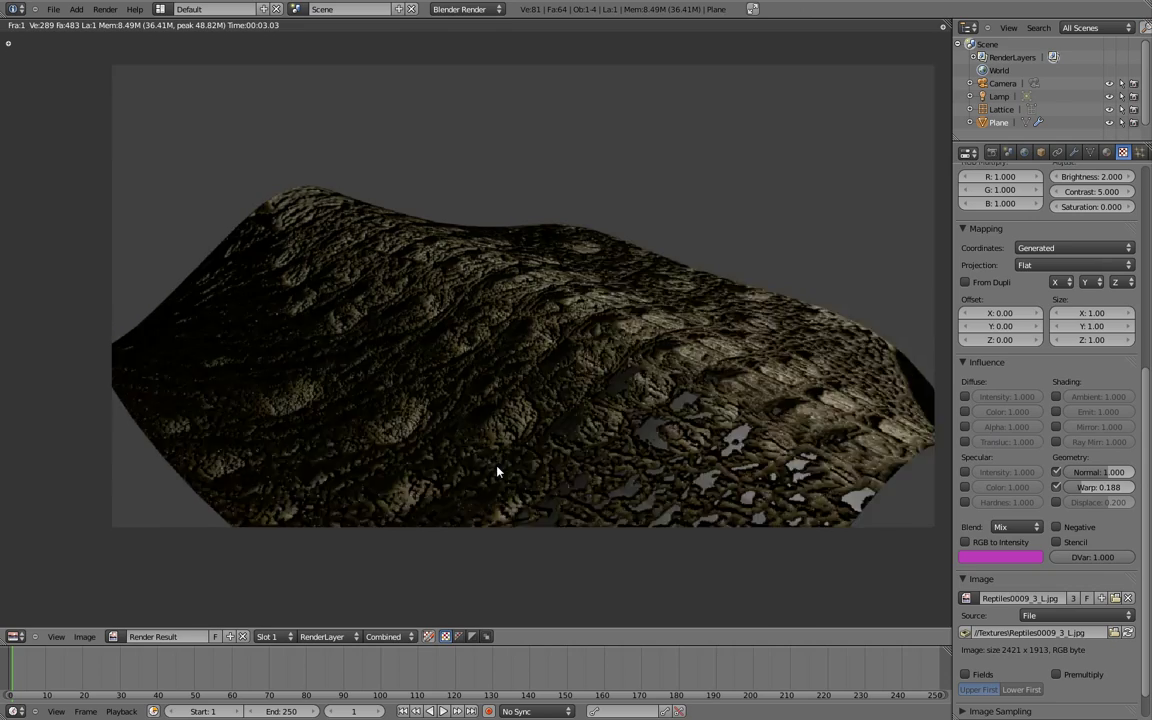
scroll(495, 466, "up", 2)
scroll(520, 426, "up", 1)
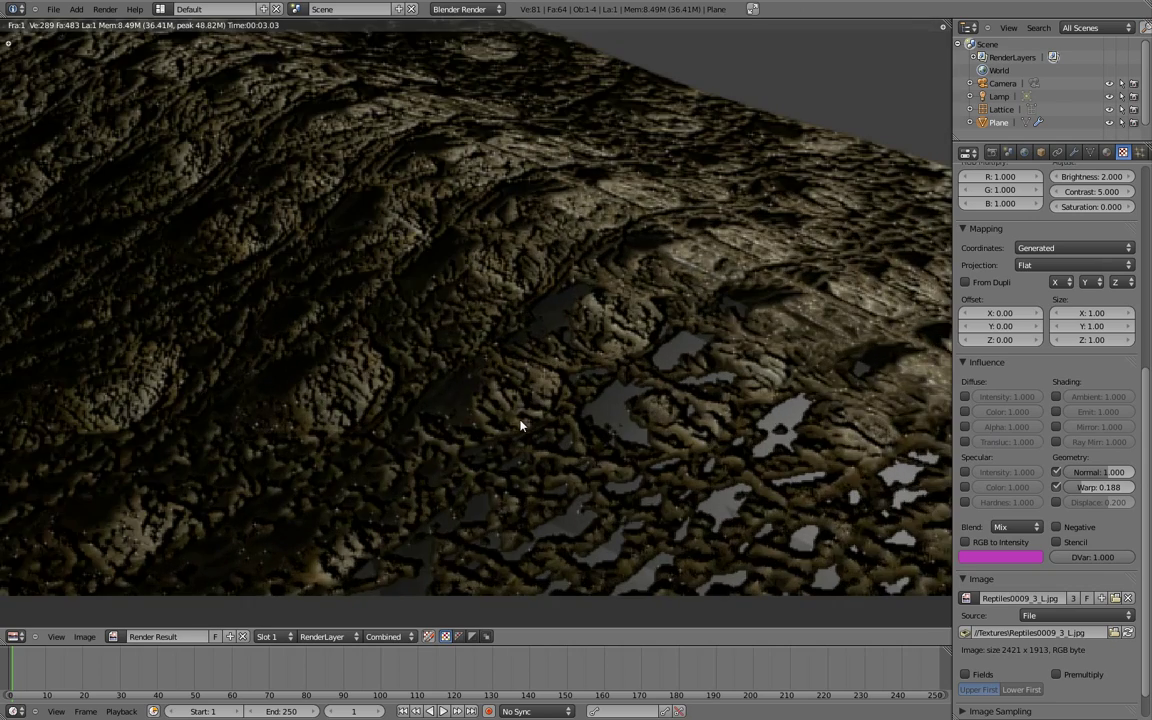
scroll(594, 411, "down", 2)
scroll(583, 418, "up", 3)
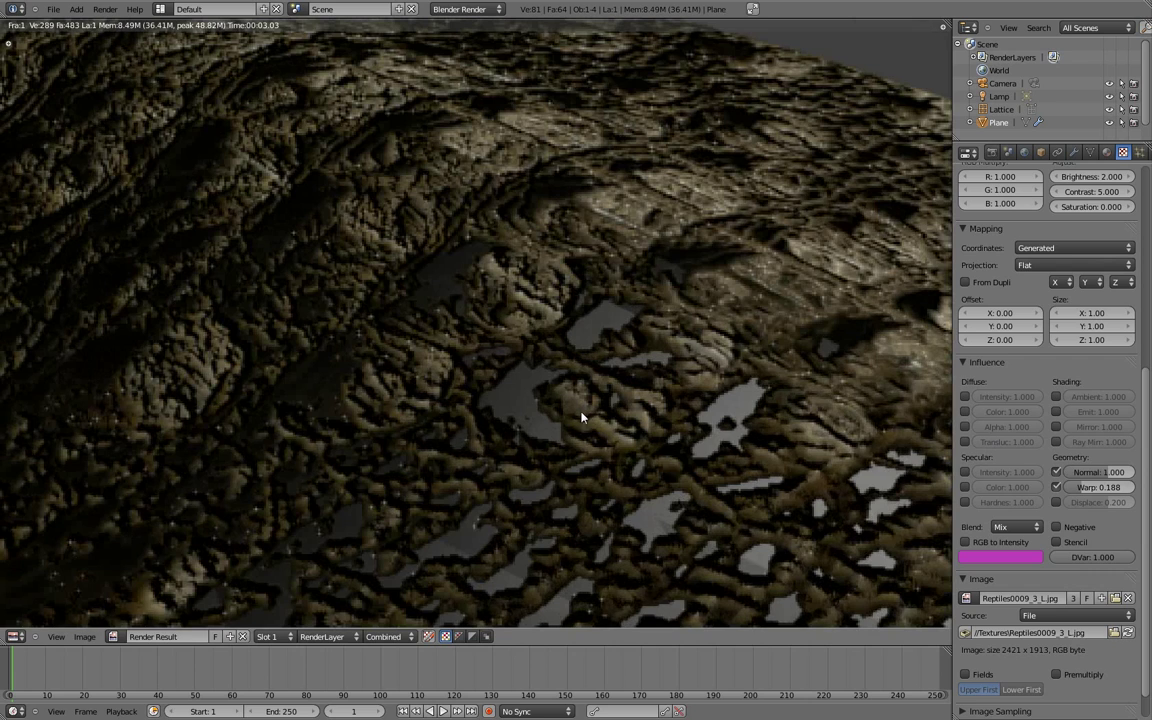
scroll(586, 400, "down", 1)
scroll(504, 303, "down", 3)
scroll(1050, 300, "up", 10)
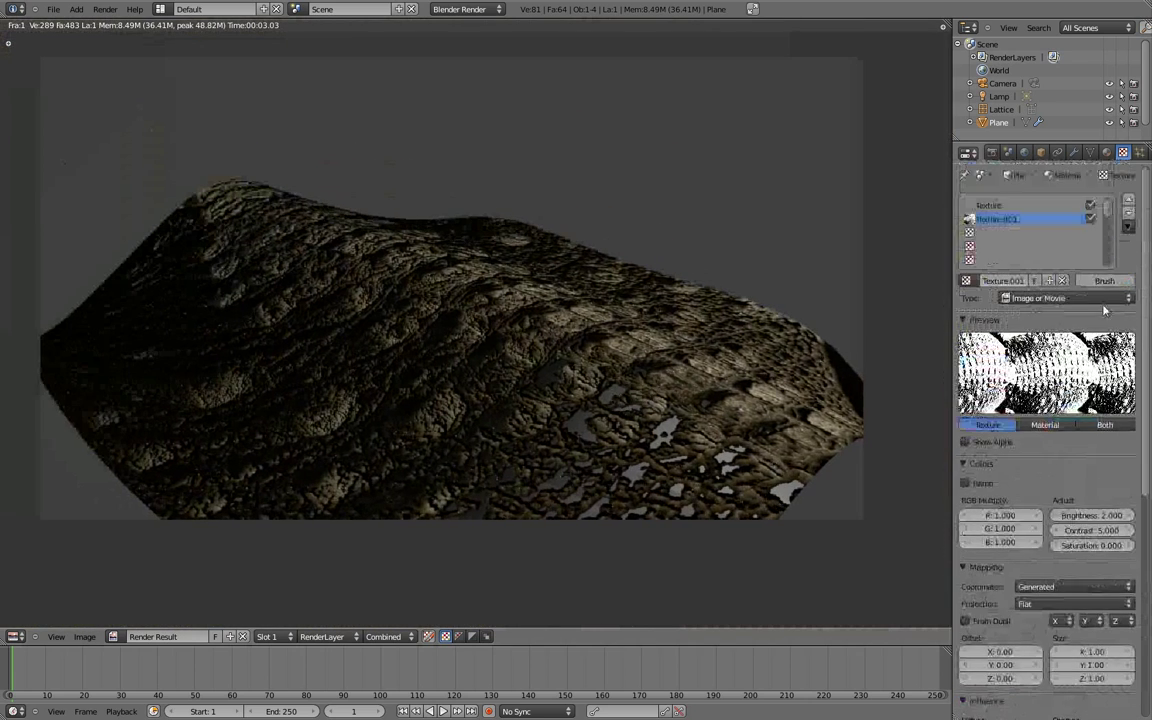
- Set the shell material's specular colour to a dark green
left_click(1106, 152)
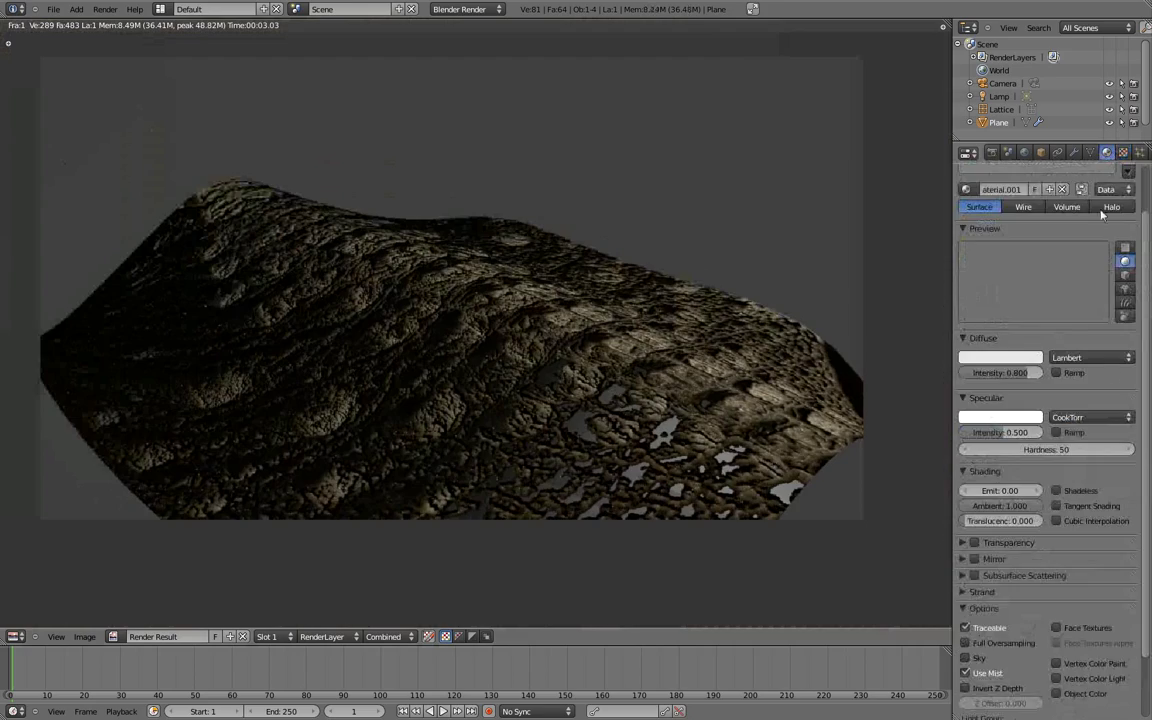
left_click(1020, 358)
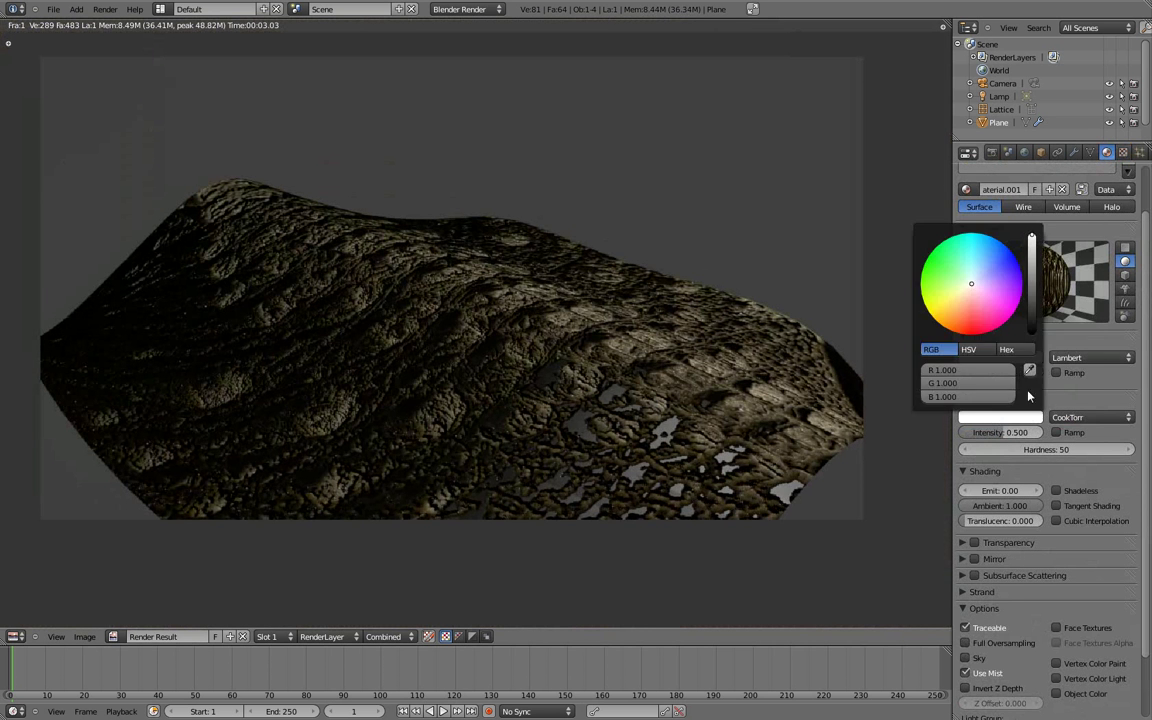
left_click(1000, 358)
left_click_drag(1032, 250, 1033, 290)
left_click(950, 280)
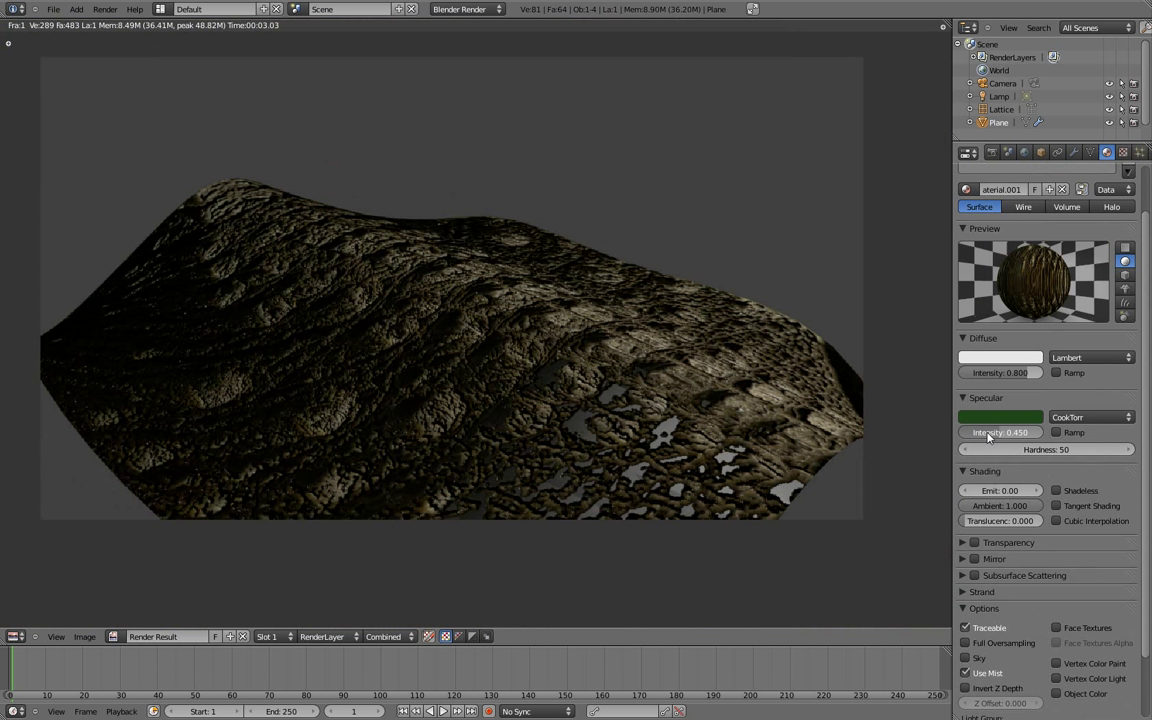
- Render the shell with the green specular and pan across the result
key("F12")
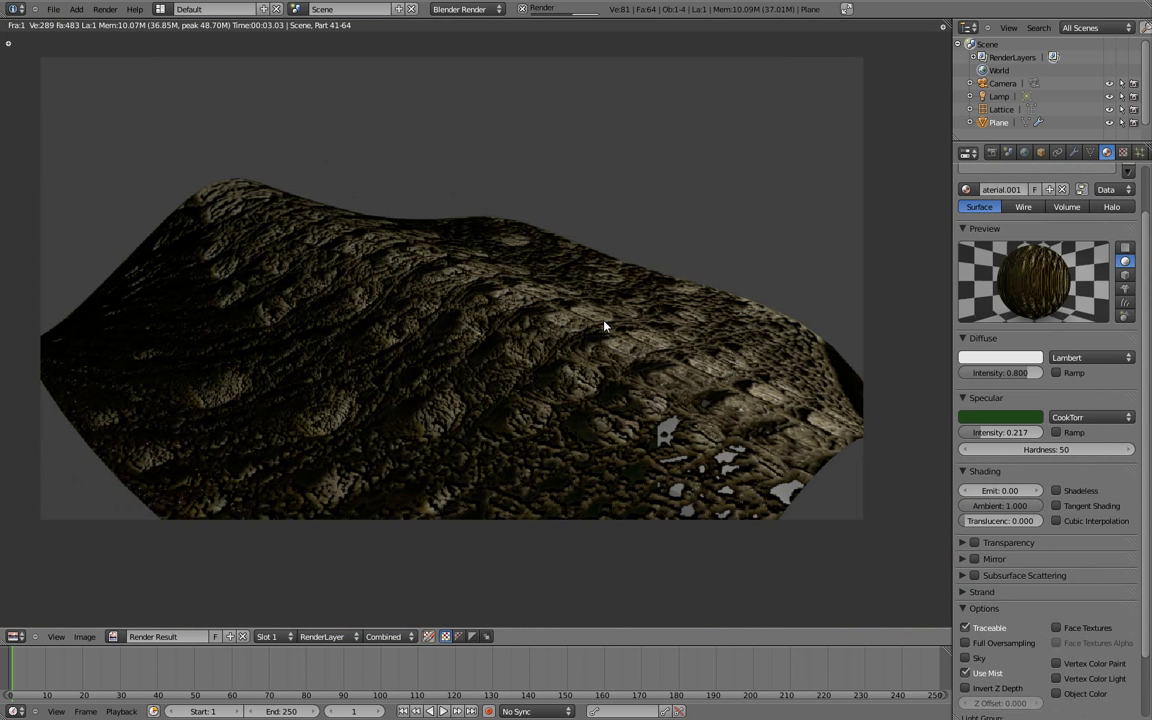
scroll(699, 393, "up", 5)
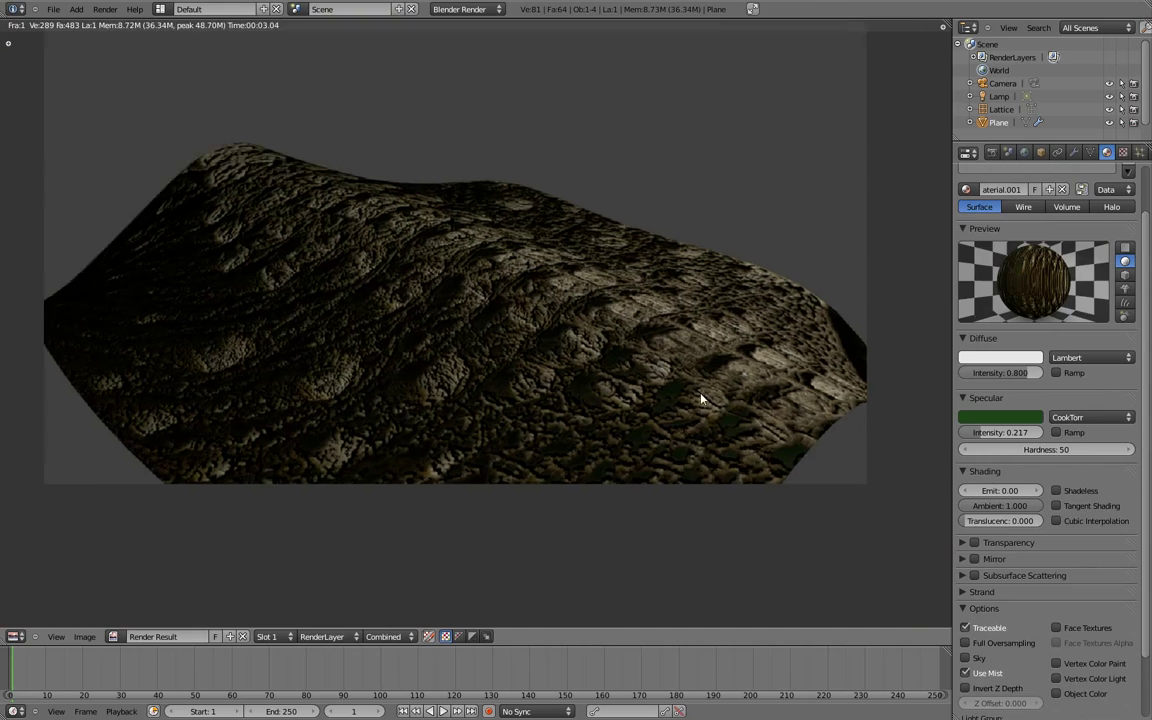
scroll(643, 393, "down", 6)
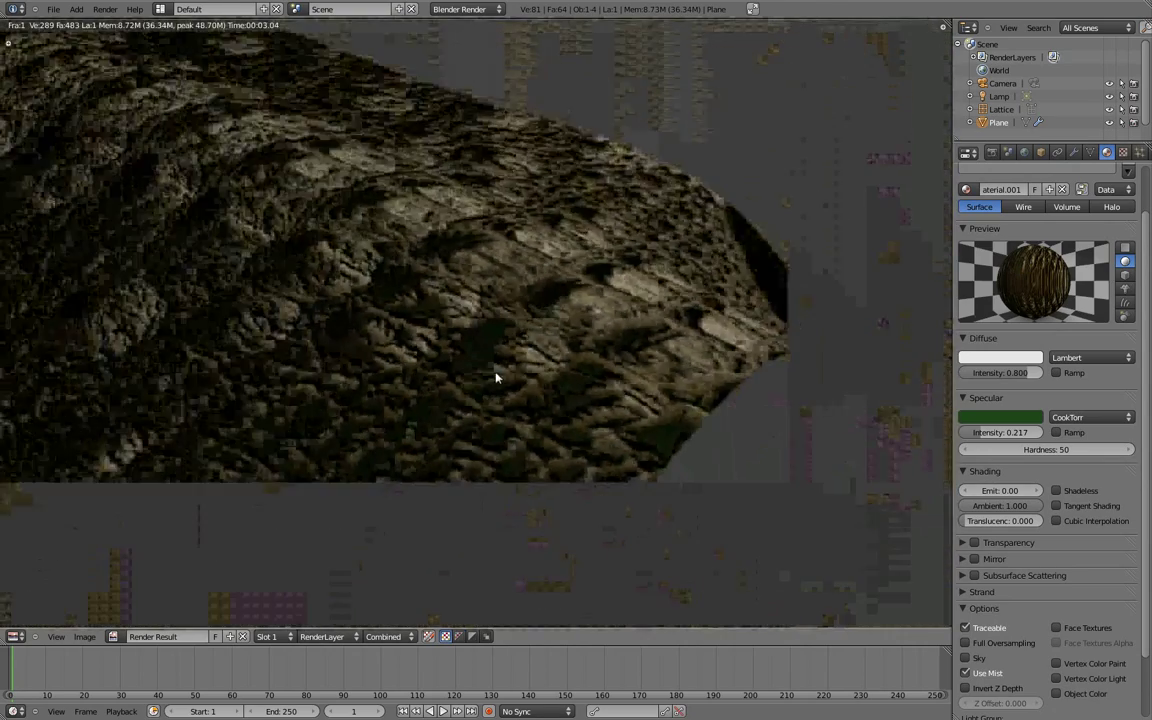
scroll(496, 378, "up", 2)
scroll(494, 437, "down", 2)
middle_click_drag(489, 419, 704, 398)
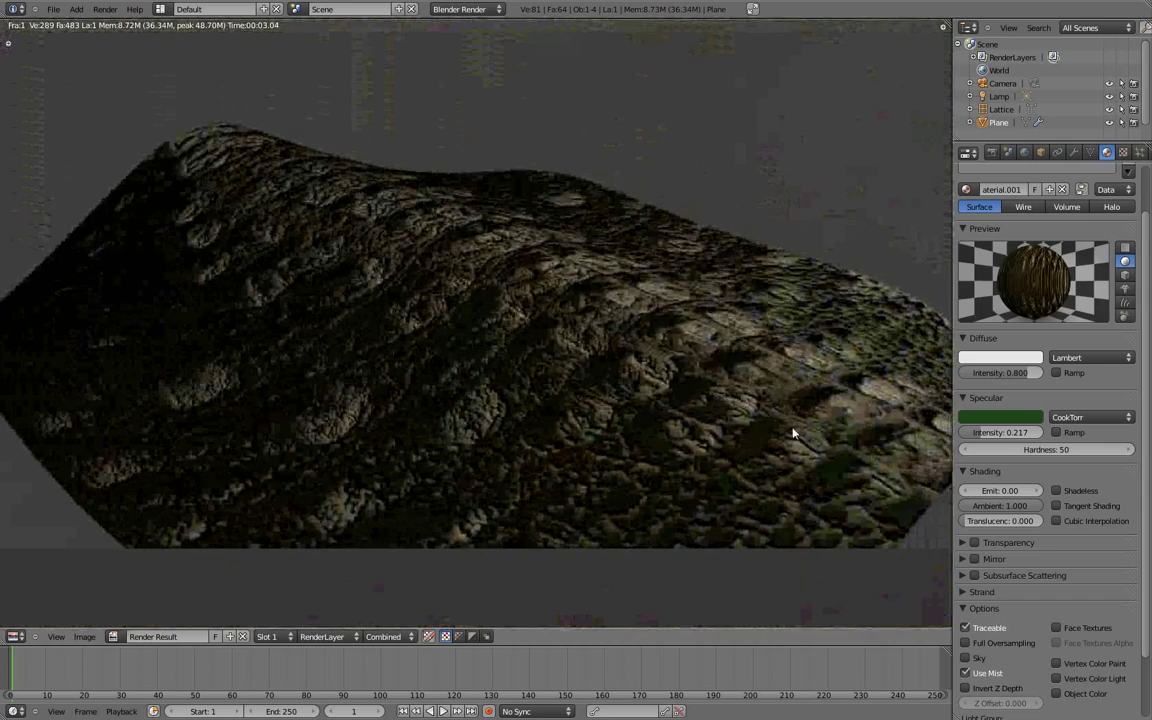
middle_click_drag(794, 432, 745, 436)
scroll(1125, 175, "up", 3)
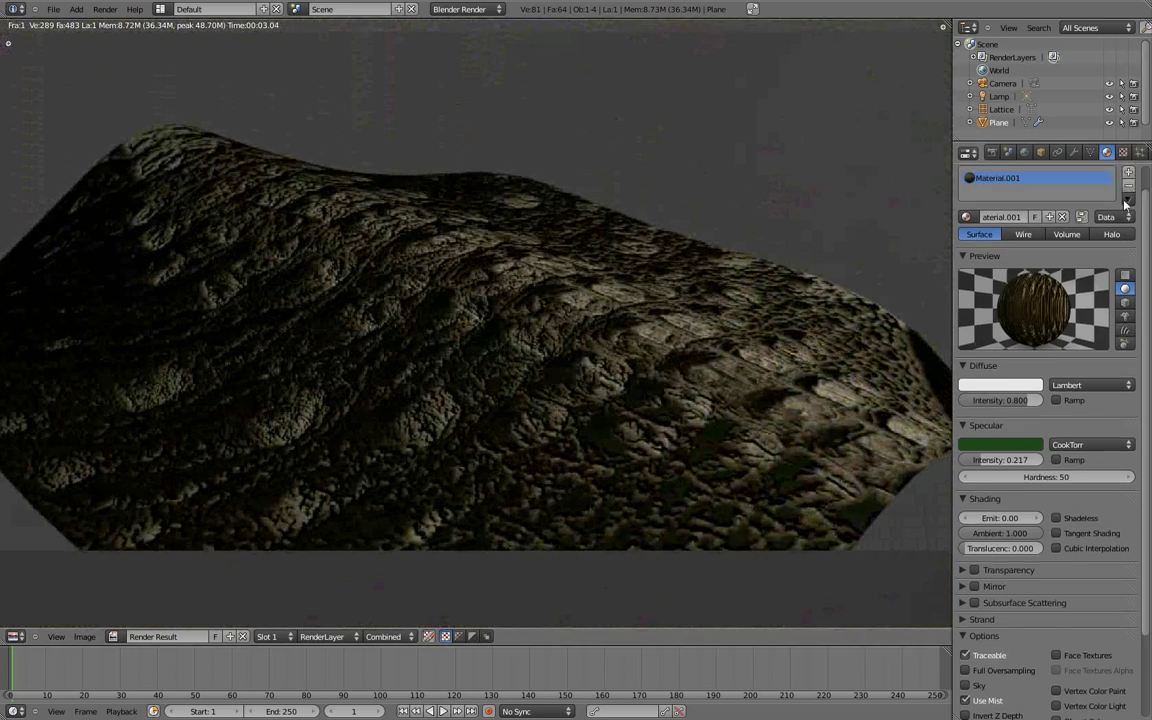
- Set Texture.001's Normal influence to 0.7 and turn off its Warp
left_click(1123, 152)
scroll(1100, 400, "down", 10)
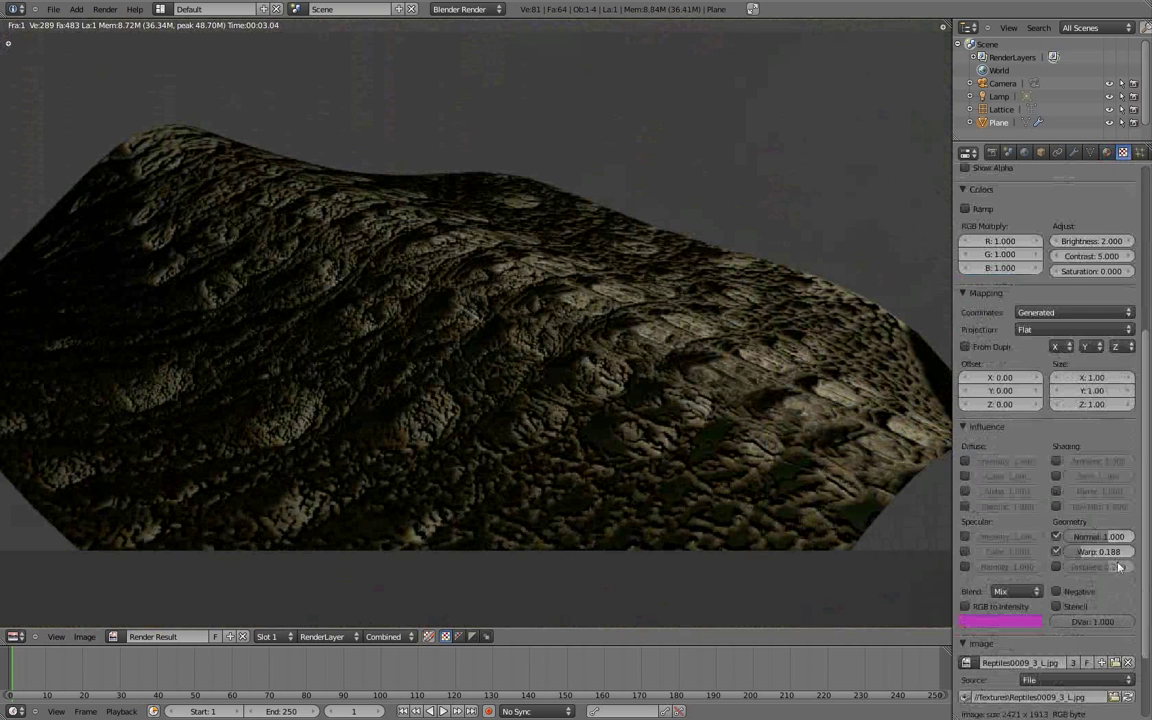
left_click_drag(1107, 540, 1100, 540)
left_click(1100, 540)
type("0.7")
key("Return")
left_click(1056, 551)
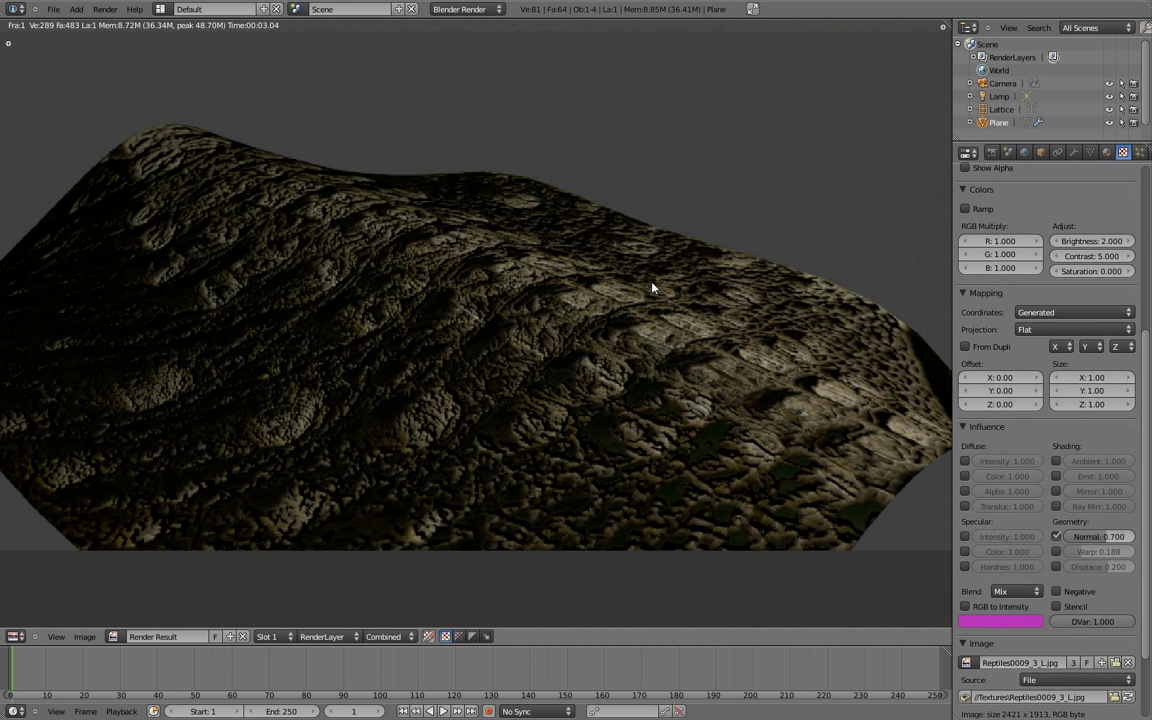
- Re-render the shell with the softer bumps and inspect the magnified result
key("F12")
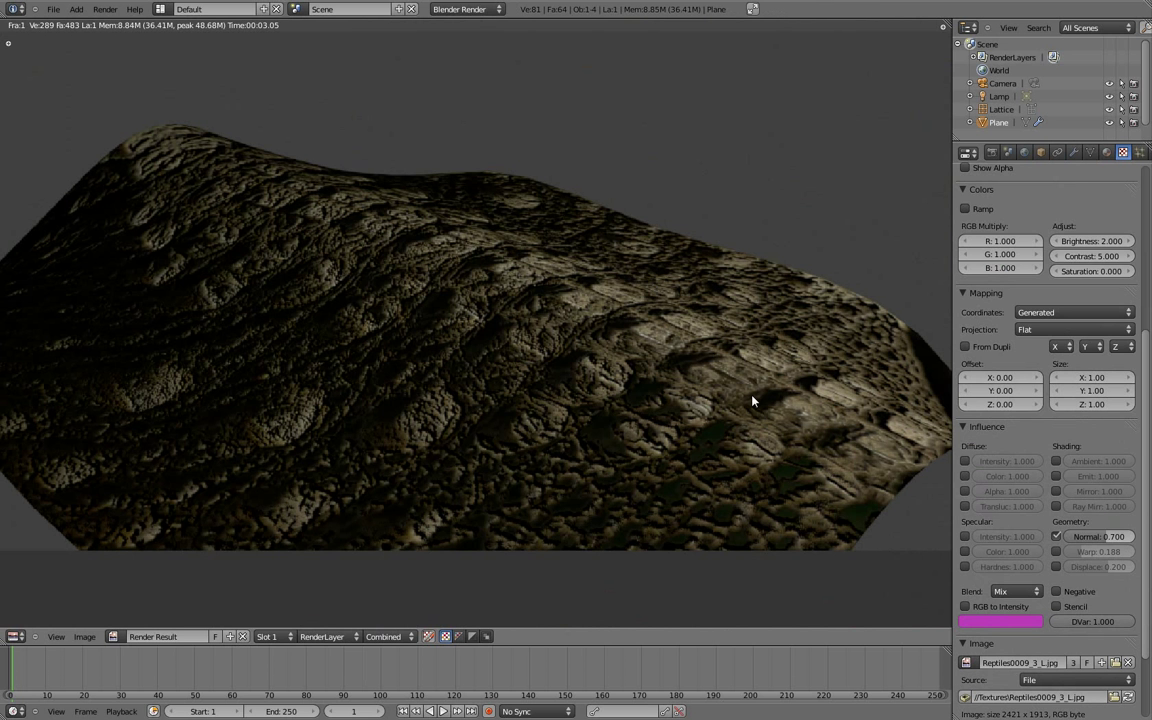
scroll(586, 373, "up", 5)
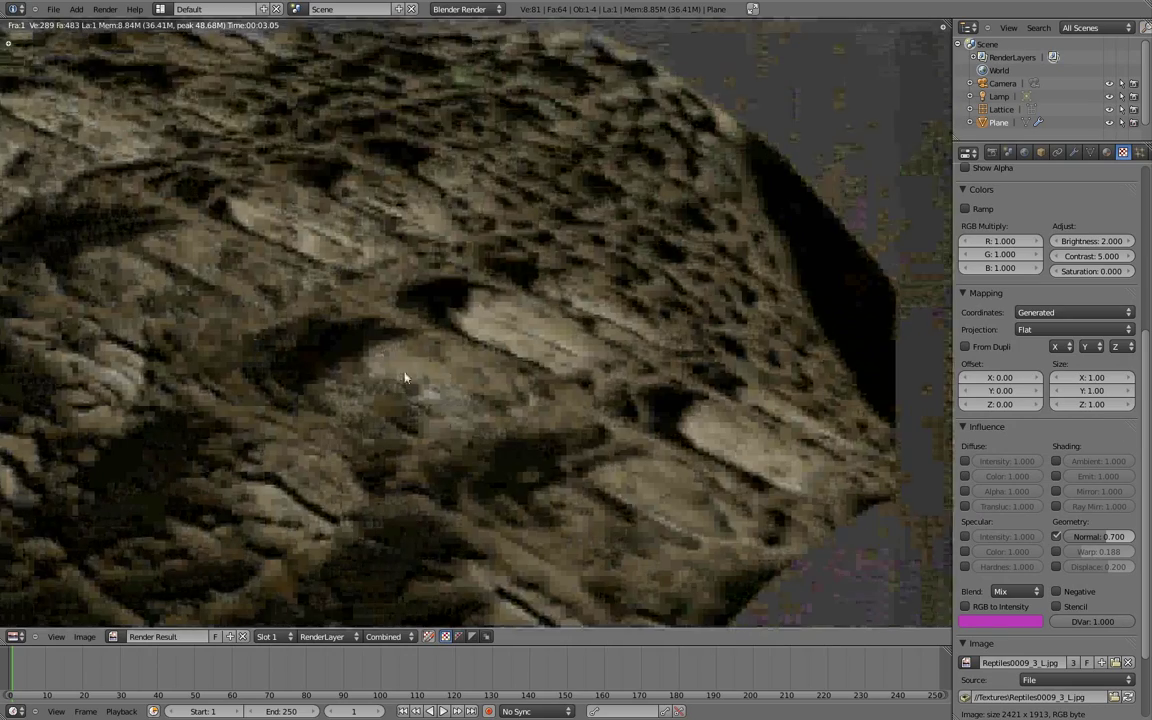
middle_click_drag(596, 429, 596, 339)
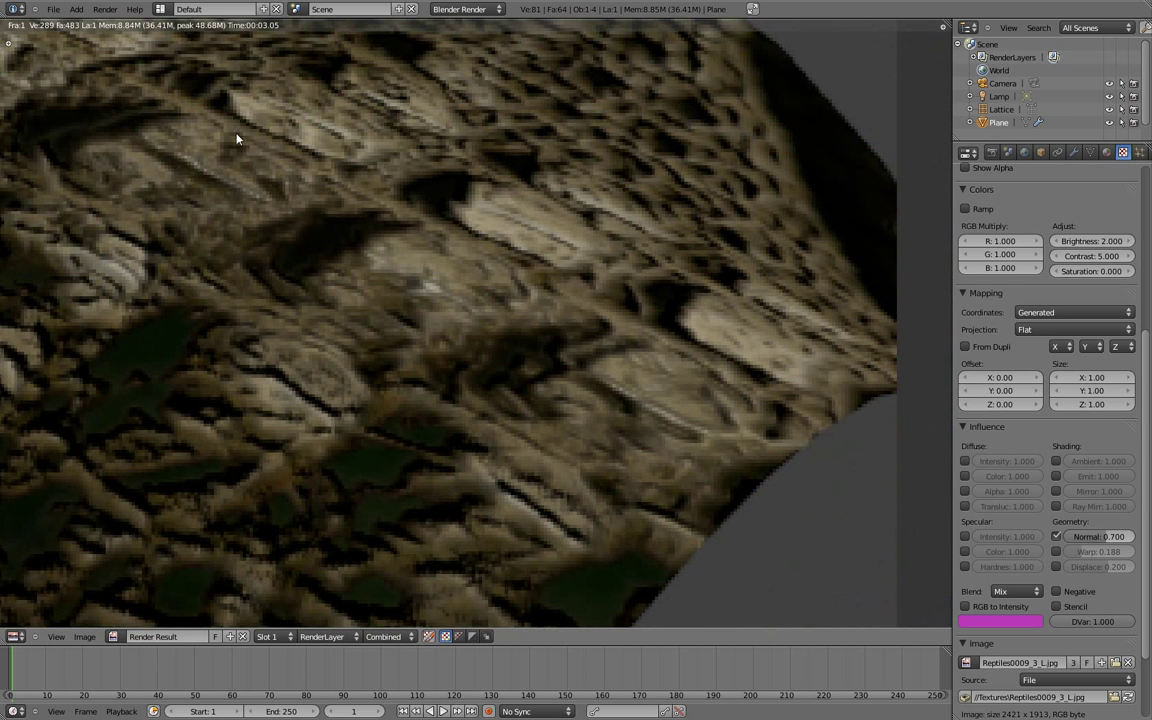
scroll(712, 406, "down", 6)
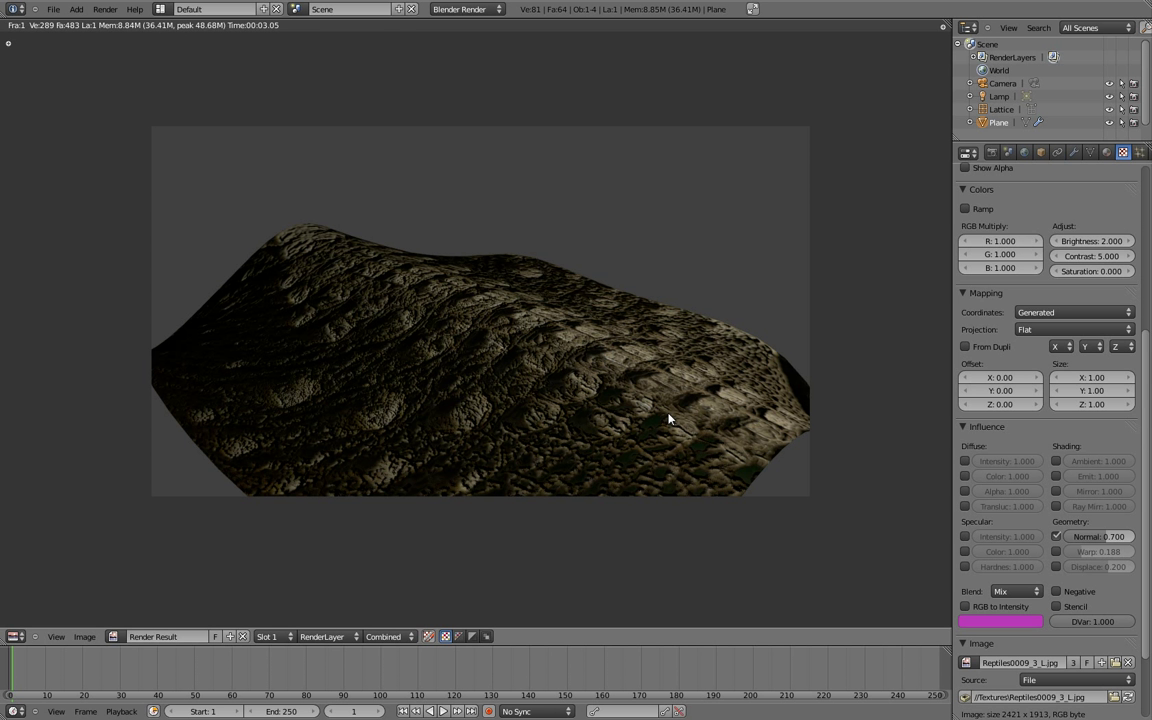
scroll(745, 462, "up", 2)
scroll(748, 468, "down", 1)
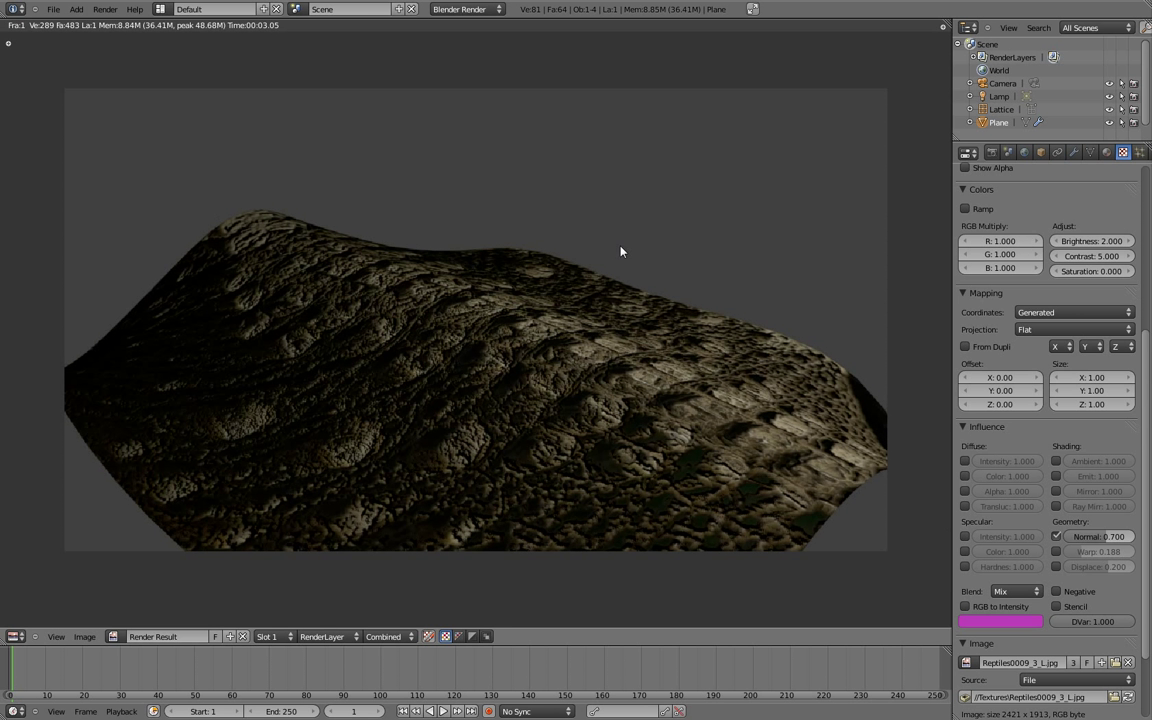
- Apply the HDTV 1080p render size preset in the Render settings
scroll(590, 362, "down", 1)
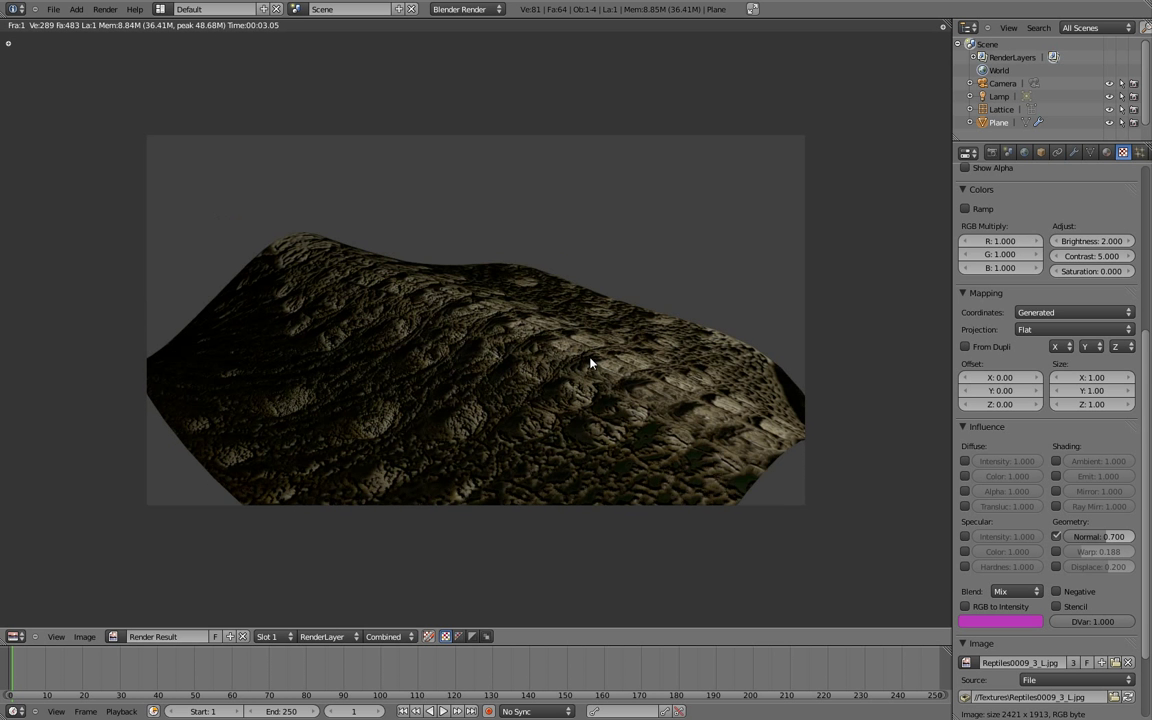
scroll(589, 365, "up", 1)
scroll(587, 366, "down", 1)
scroll(586, 366, "up", 1)
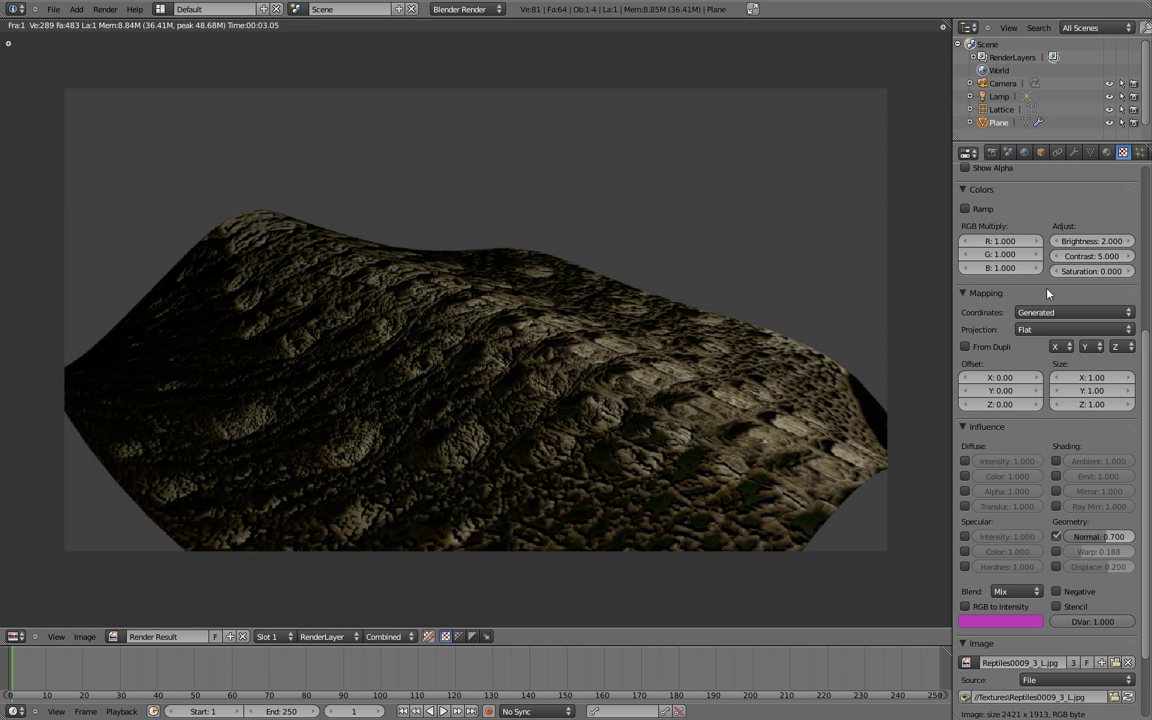
scroll(1054, 380, "up", 2)
scroll(1055, 385, "down", 4)
scroll(1060, 385, "up", 8)
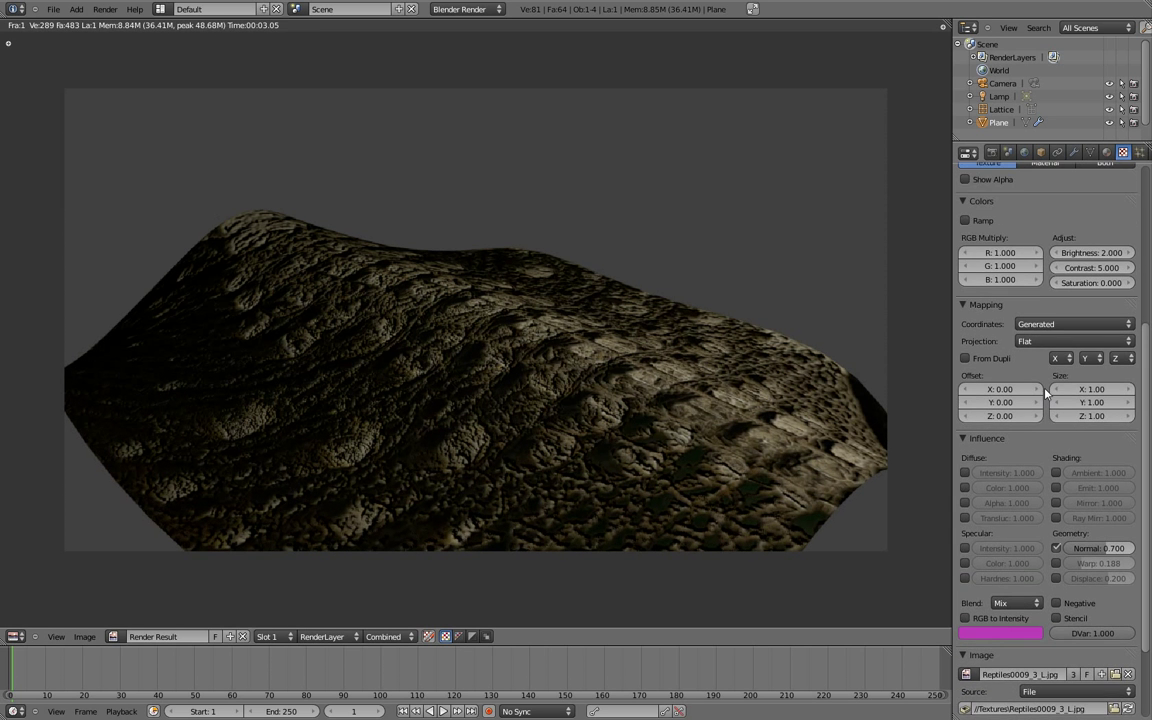
left_click(991, 152)
scroll(1020, 433, "down", 1)
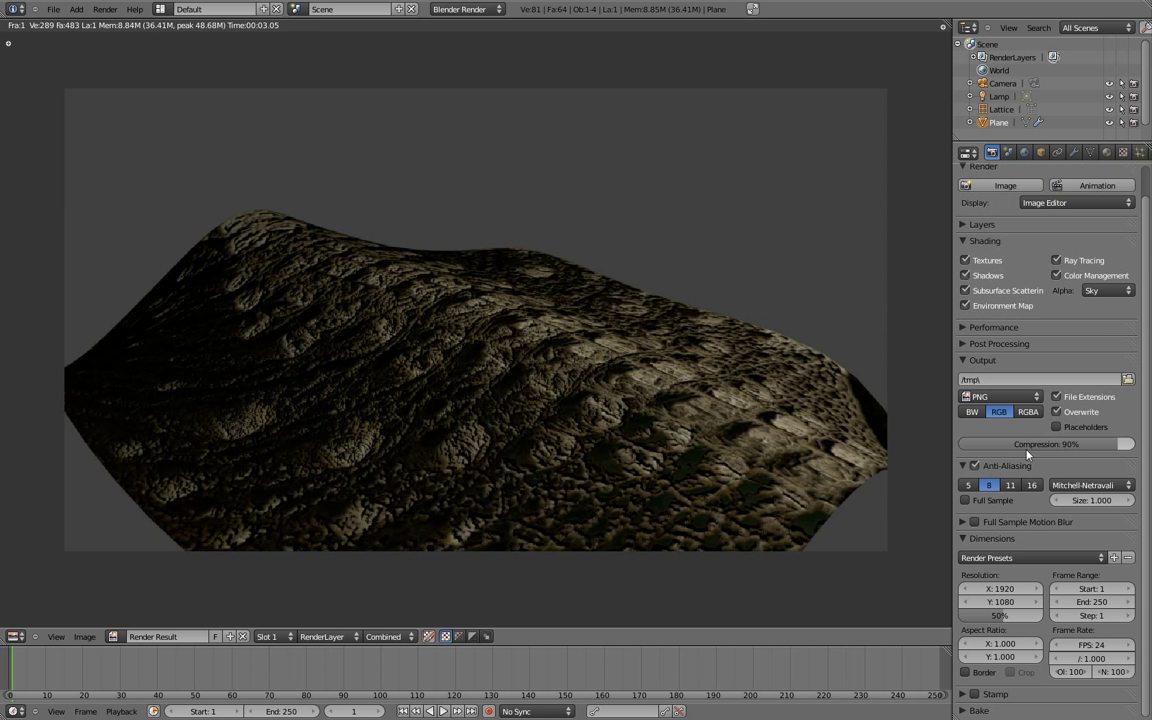
left_click(1030, 558)
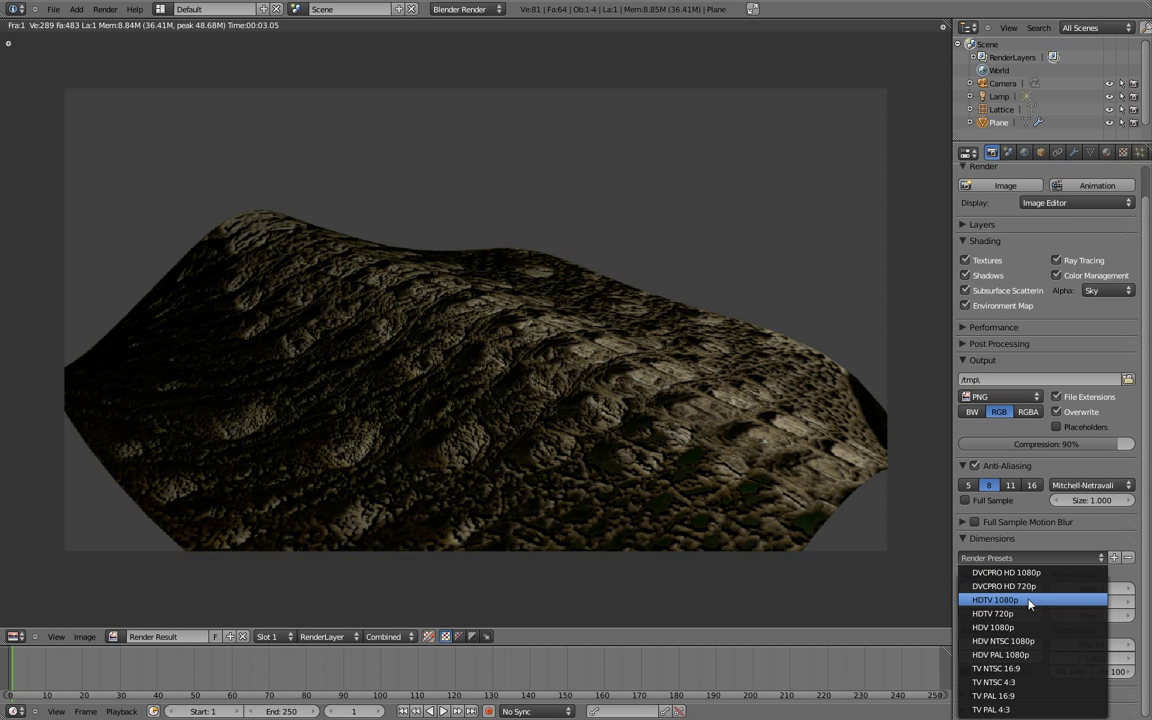
left_click(1000, 599)
- Set anti-aliasing to 16 samples with Full Sample and start the final HD render
scroll(974, 488, "up", 1)
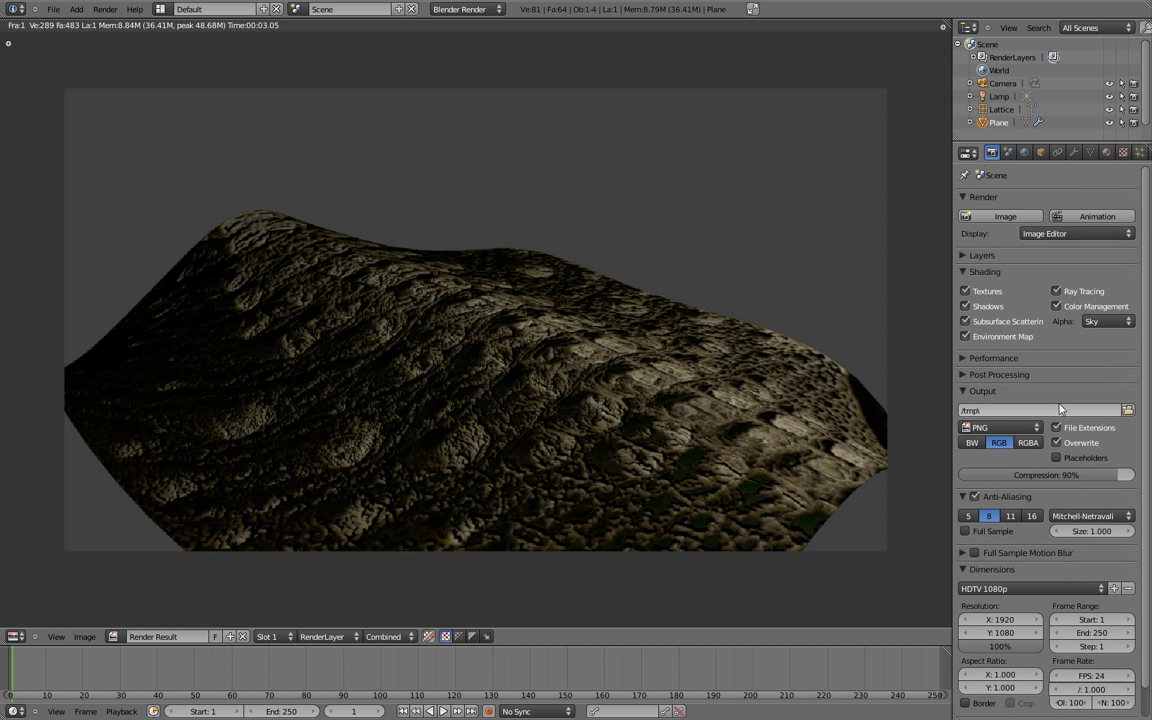
left_click(1031, 515)
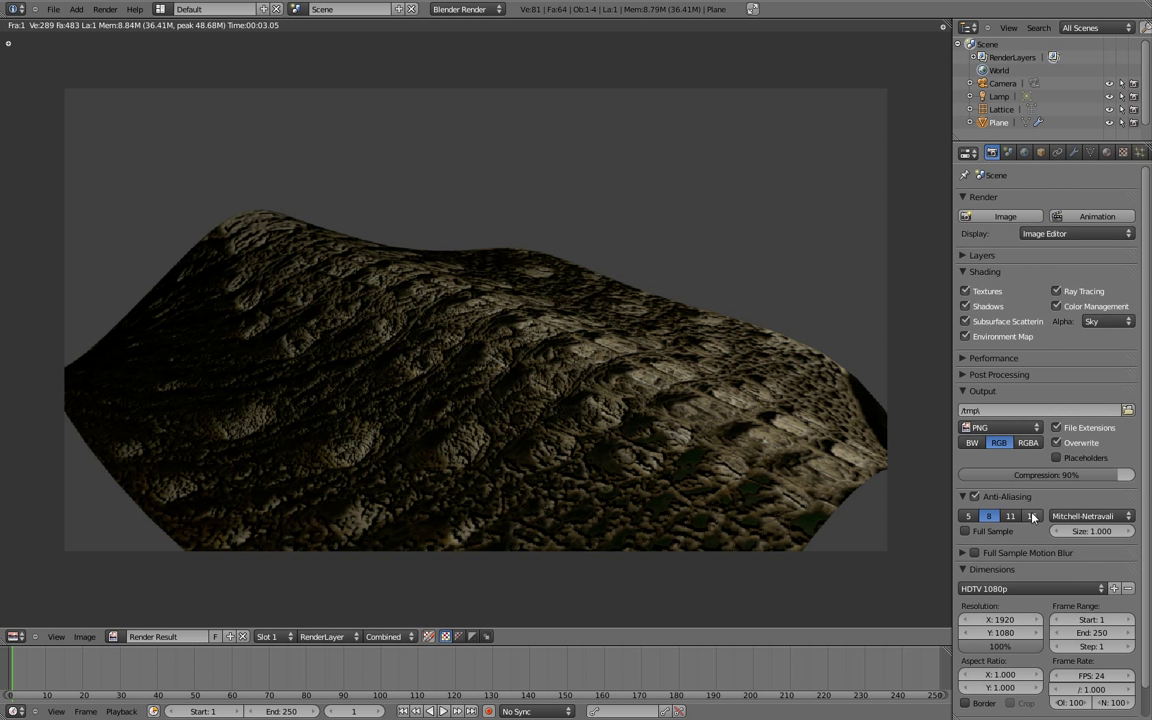
left_click(980, 533)
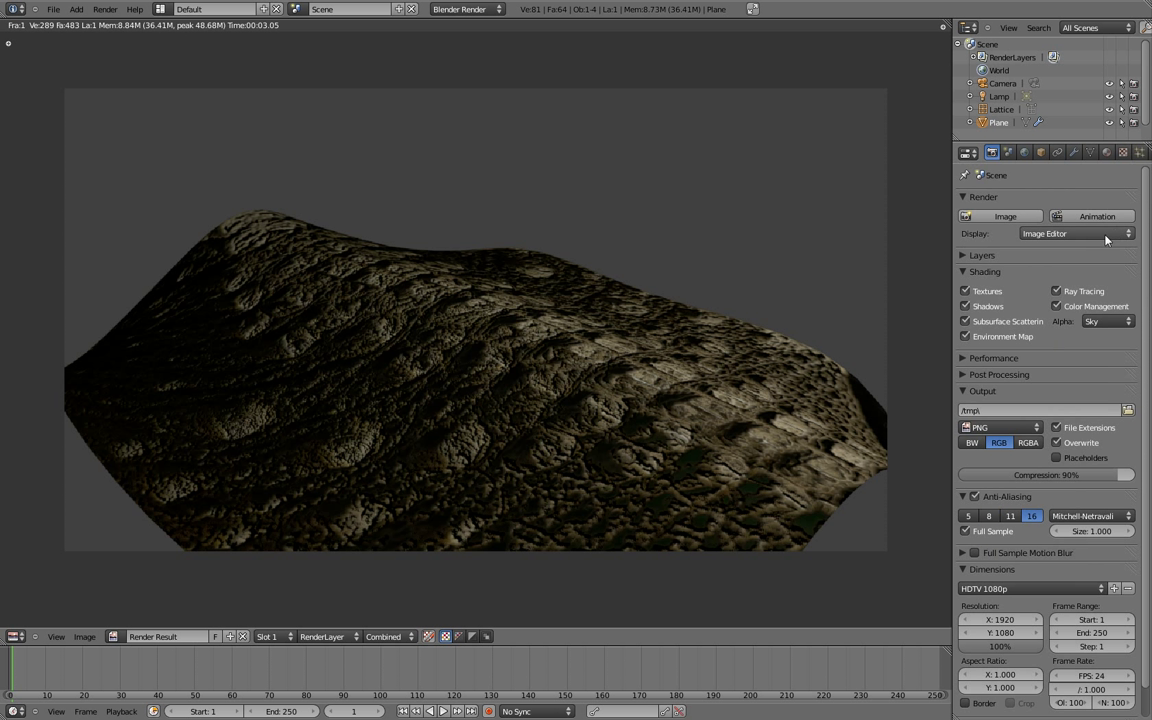
left_click(1005, 217)
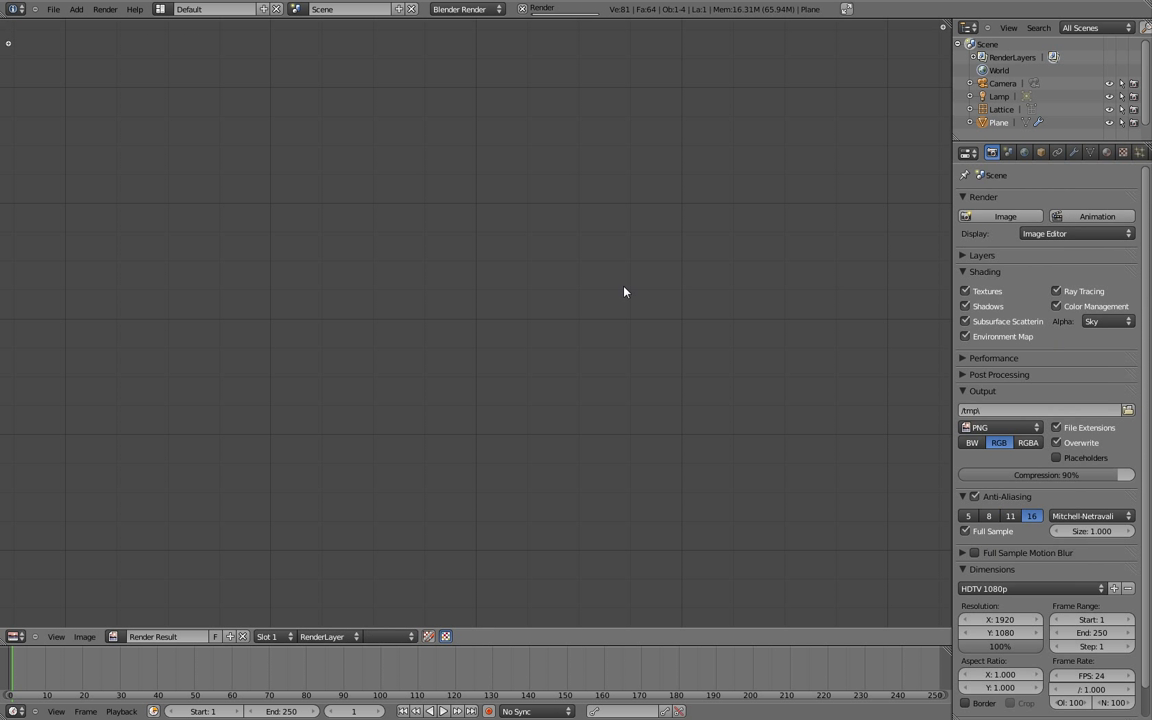